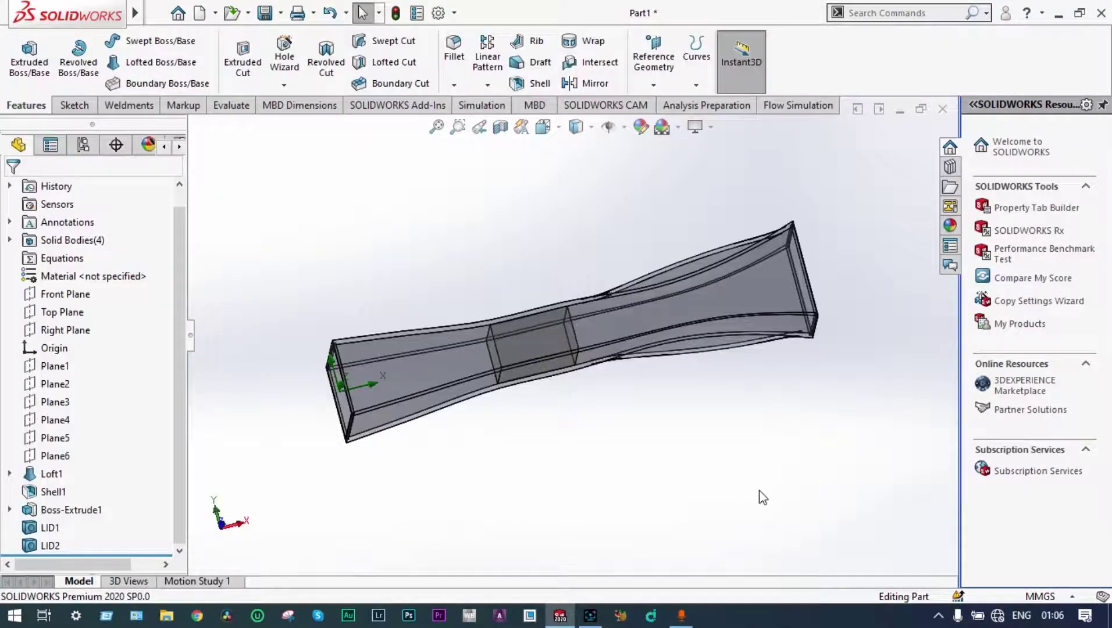
- Orbit the four-body lofted duct and display the Flow Simulation command set
{"action": "middle_click_drag", "start_coordinate": [673, 485], "coordinate": [684, 418]}
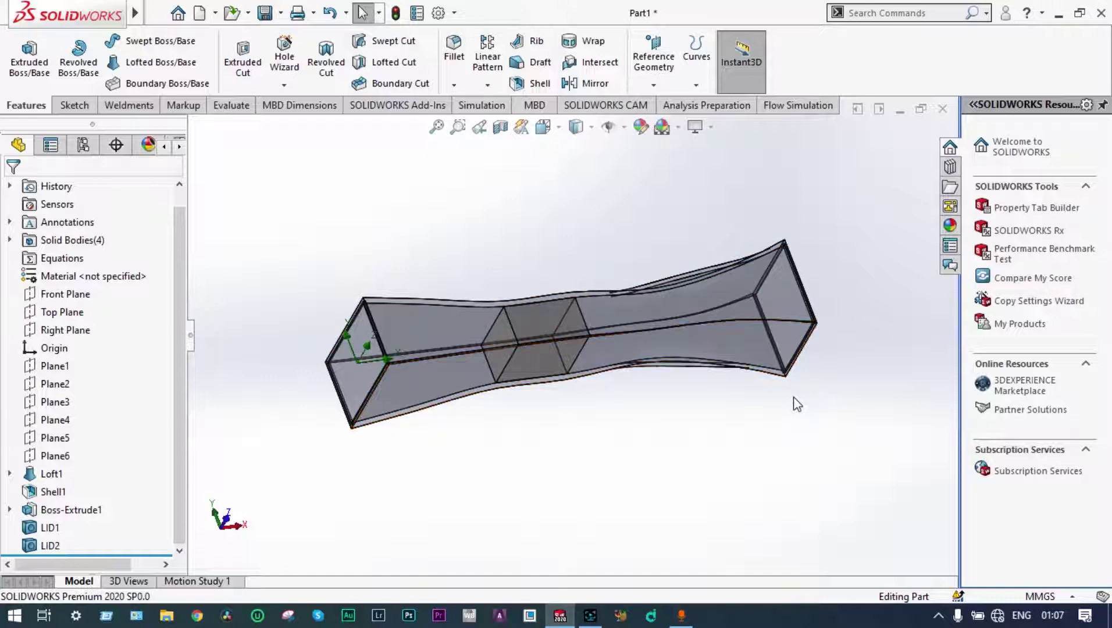
{"action": "middle_click_drag", "start_coordinate": [797, 404], "coordinate": [500, 581]}
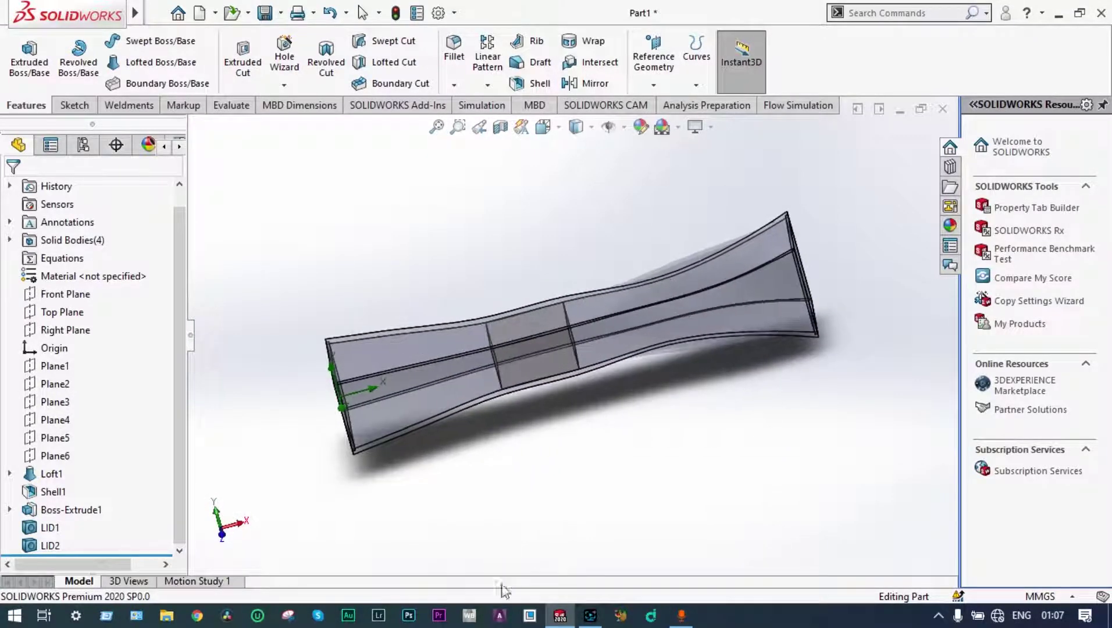
{"action": "middle_click_drag", "start_coordinate": [451, 303], "coordinate": [538, 342]}
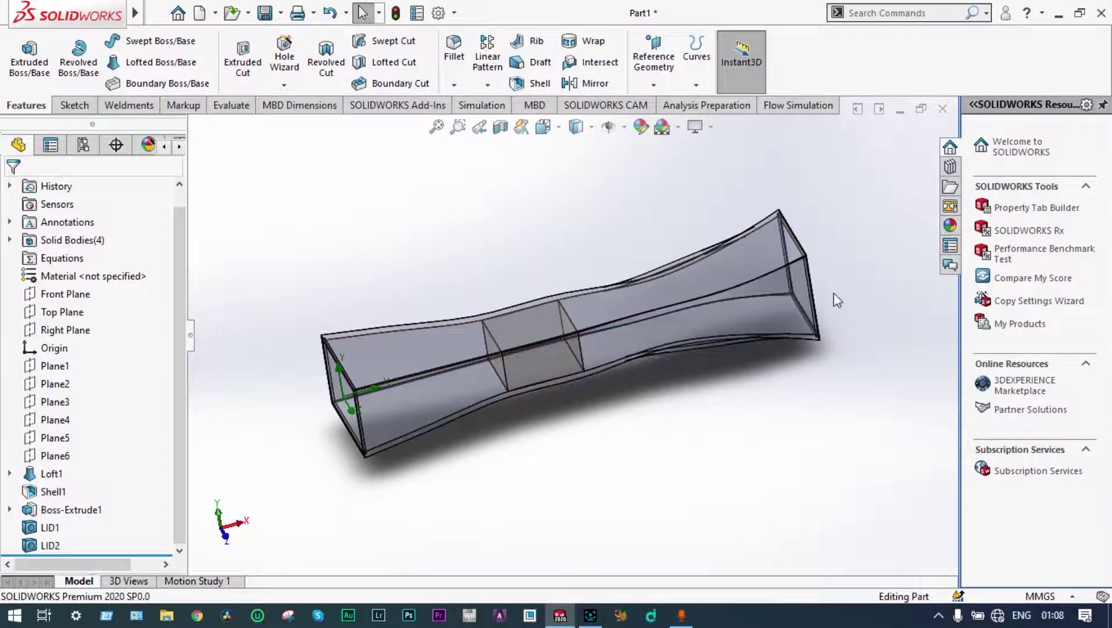
{"action": "middle_click_drag", "start_coordinate": [833, 293], "coordinate": [564, 243]}
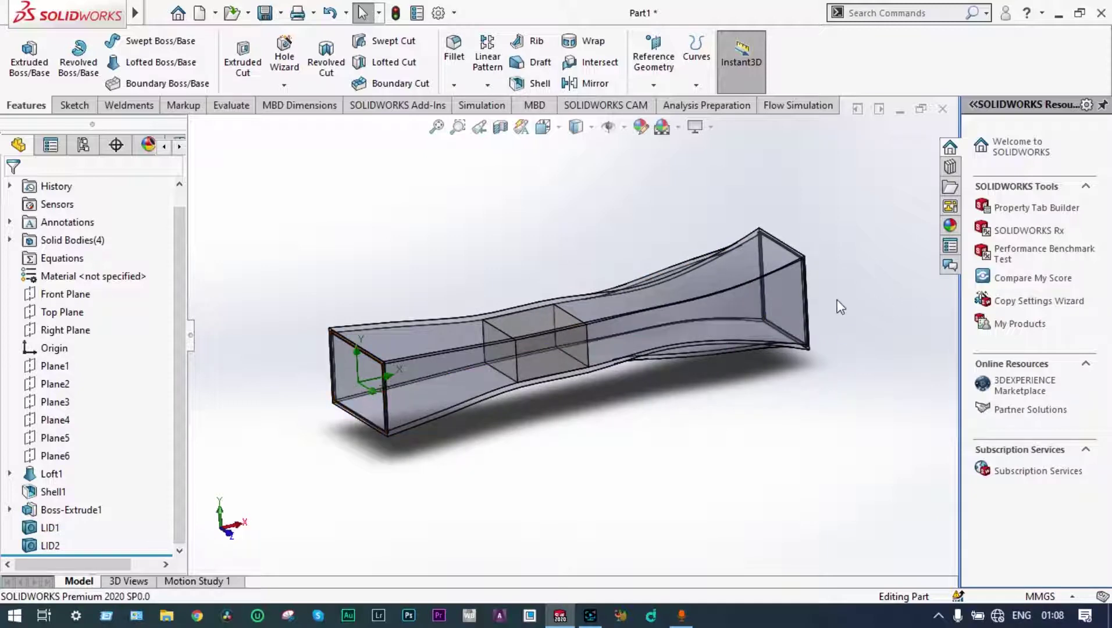
{"action": "left_click", "coordinate": [795, 106]}
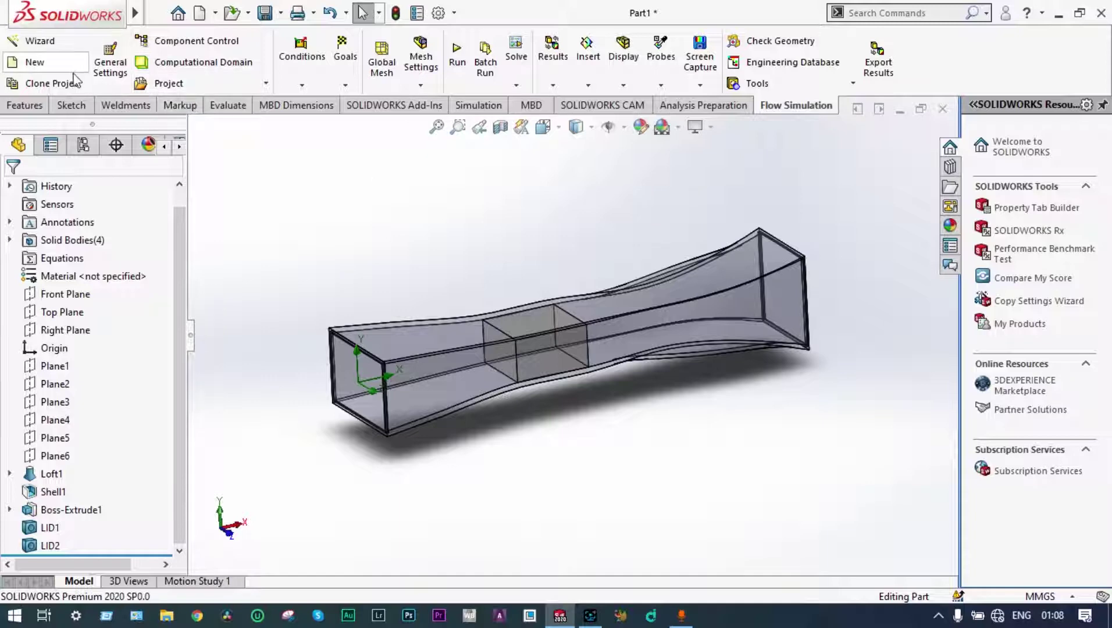
- Start a Wizard project with the default name and Celsius as the temperature unit
{"action": "left_click", "coordinate": [37, 45]}
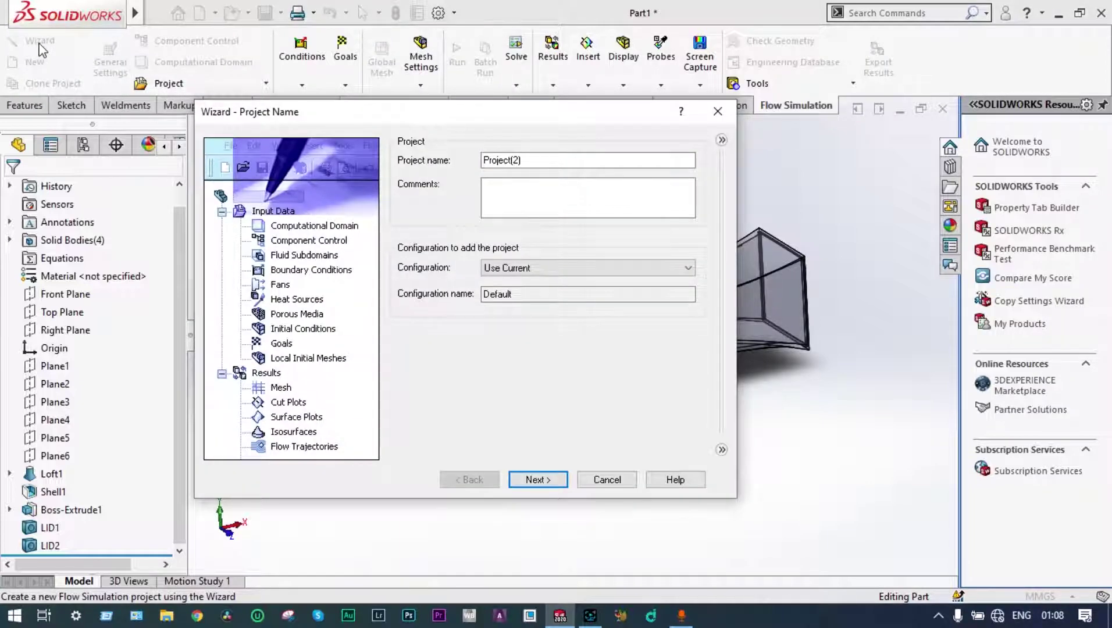
{"action": "left_click", "coordinate": [538, 480]}
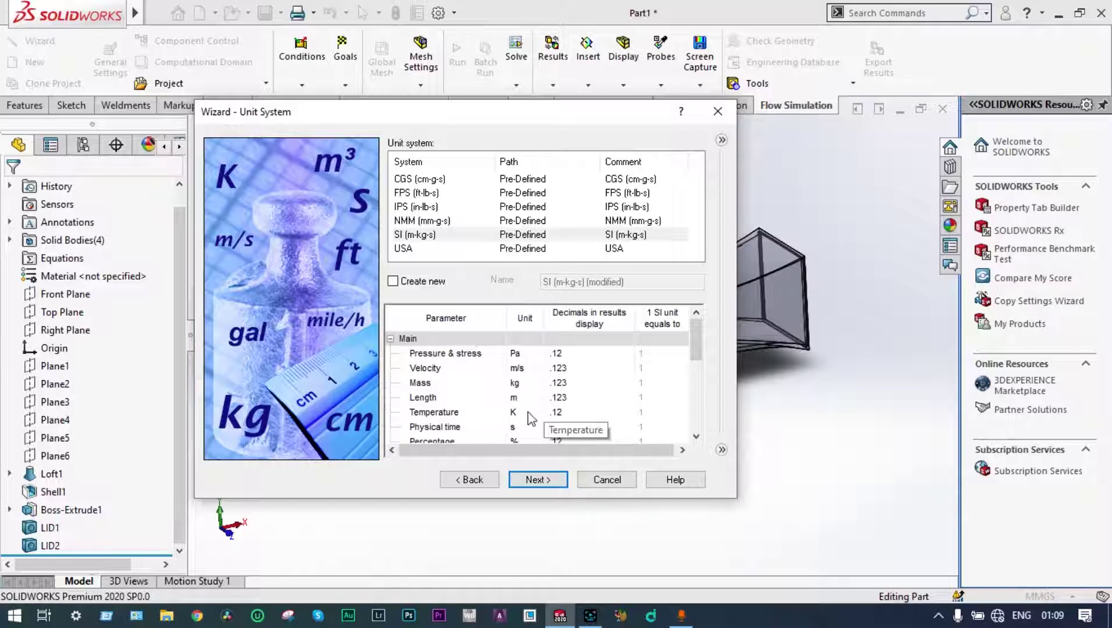
{"action": "left_click", "coordinate": [532, 412]}
{"action": "left_click", "coordinate": [536, 413]}
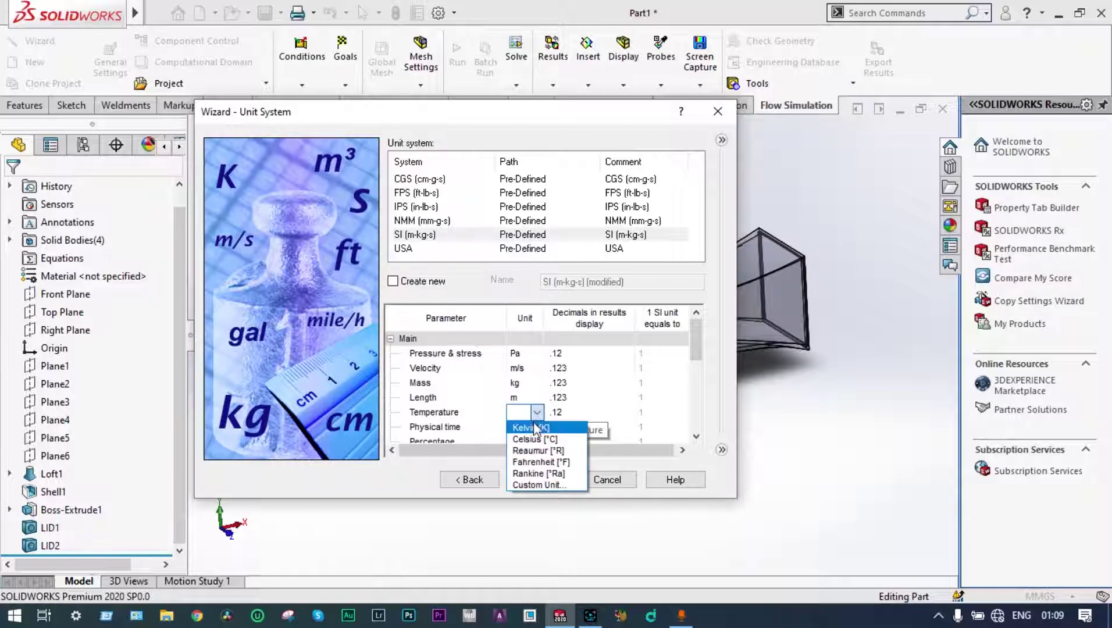
{"action": "left_click", "coordinate": [540, 441]}
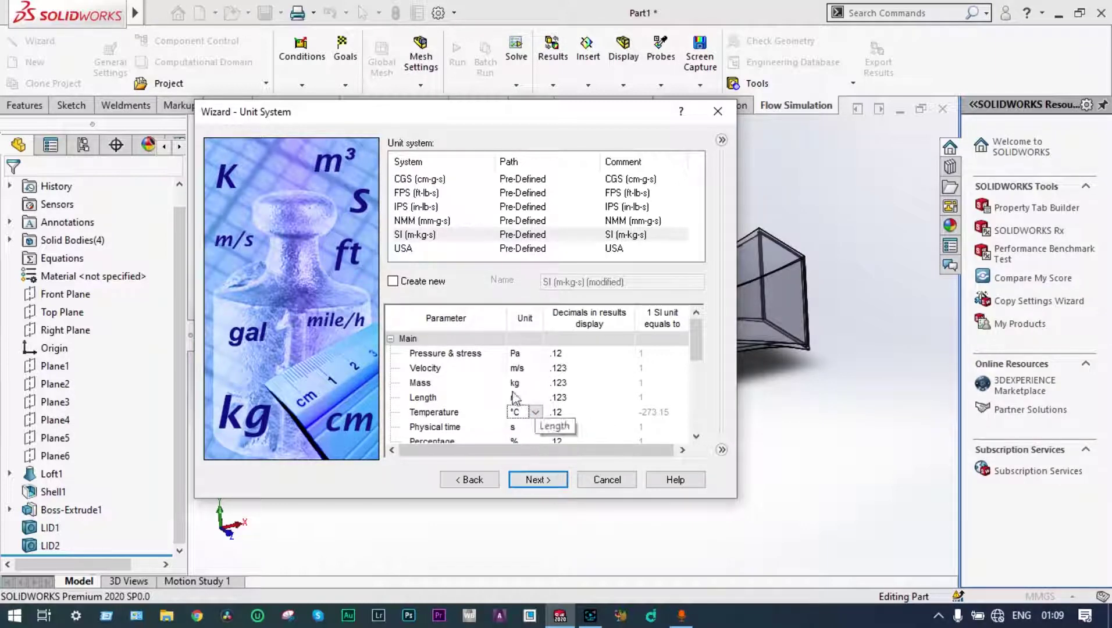
{"action": "left_click", "coordinate": [537, 480]}
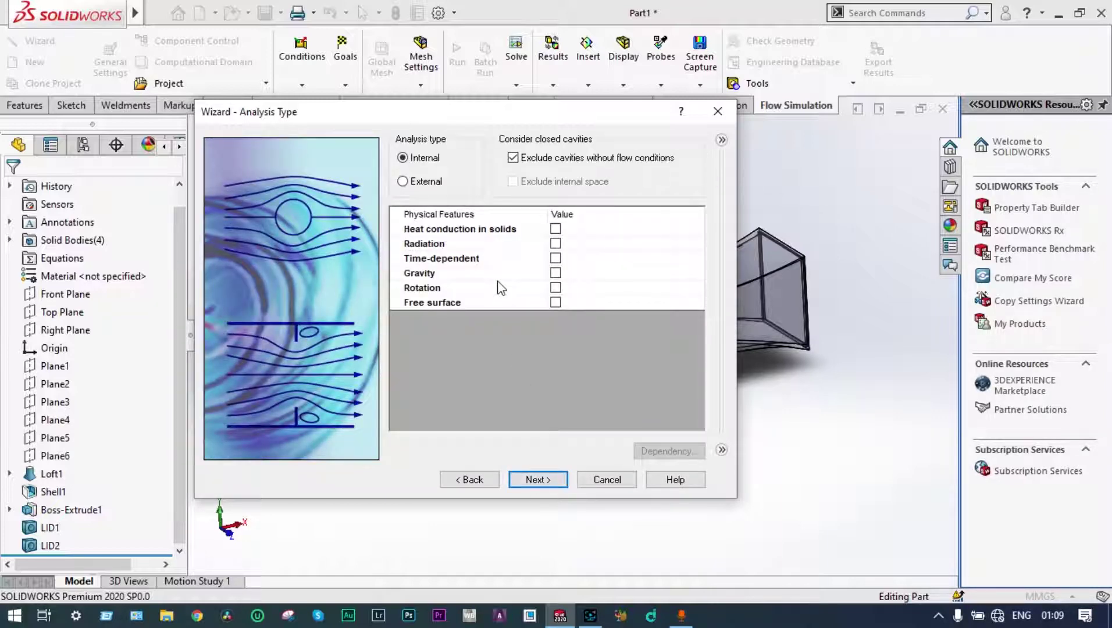
- Enable heat conduction in solids and add Air from Gases as the project fluid
{"action": "left_click", "coordinate": [556, 230]}
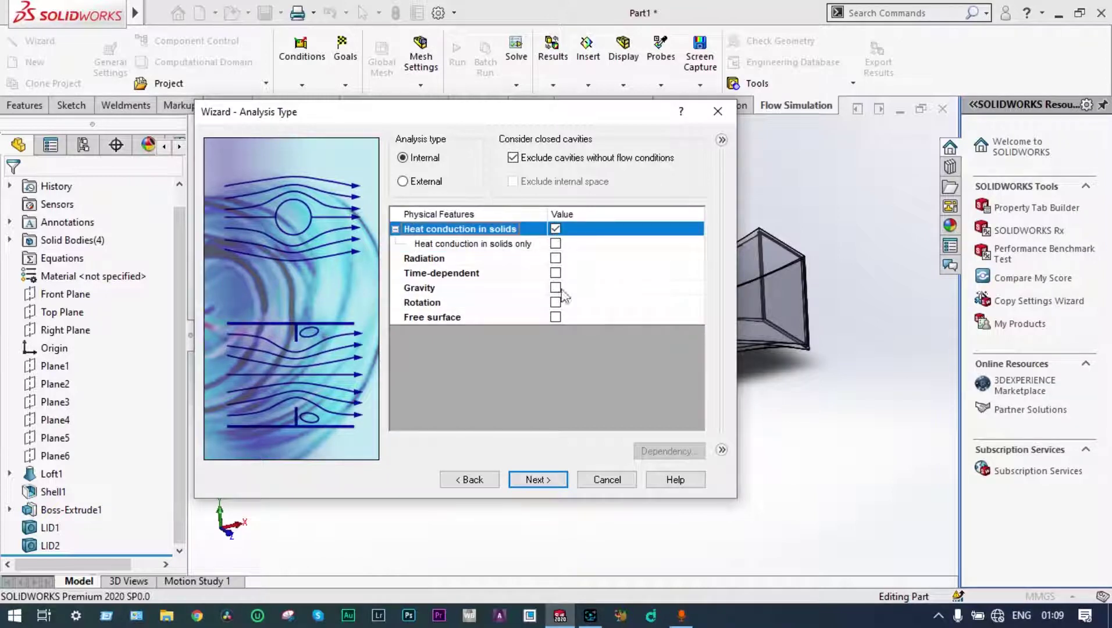
{"action": "left_click", "coordinate": [534, 480]}
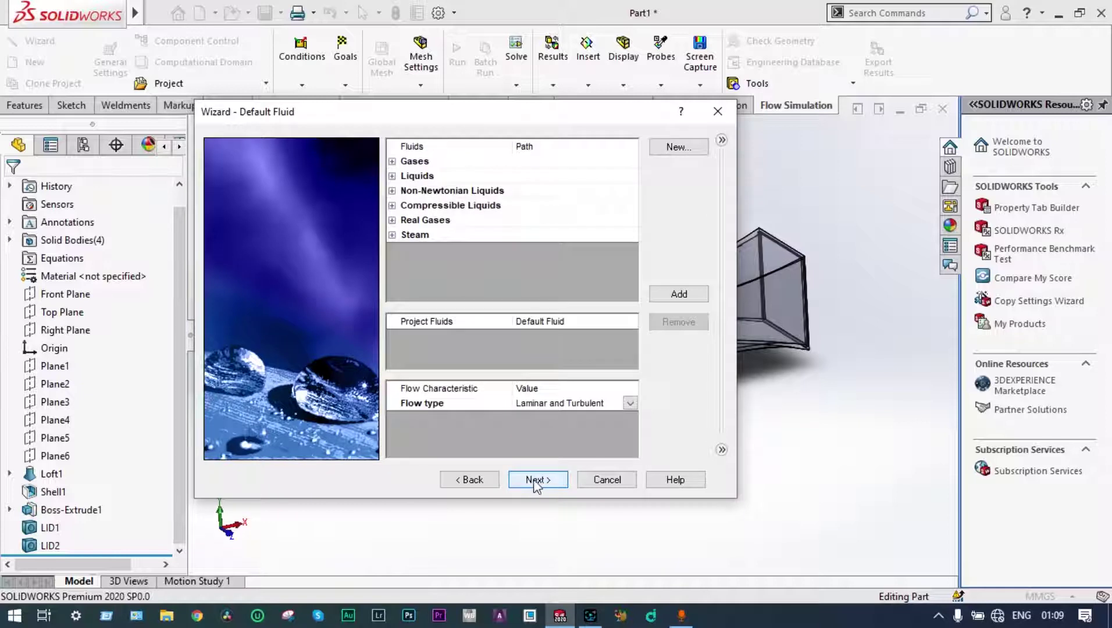
{"action": "left_click", "coordinate": [392, 162]}
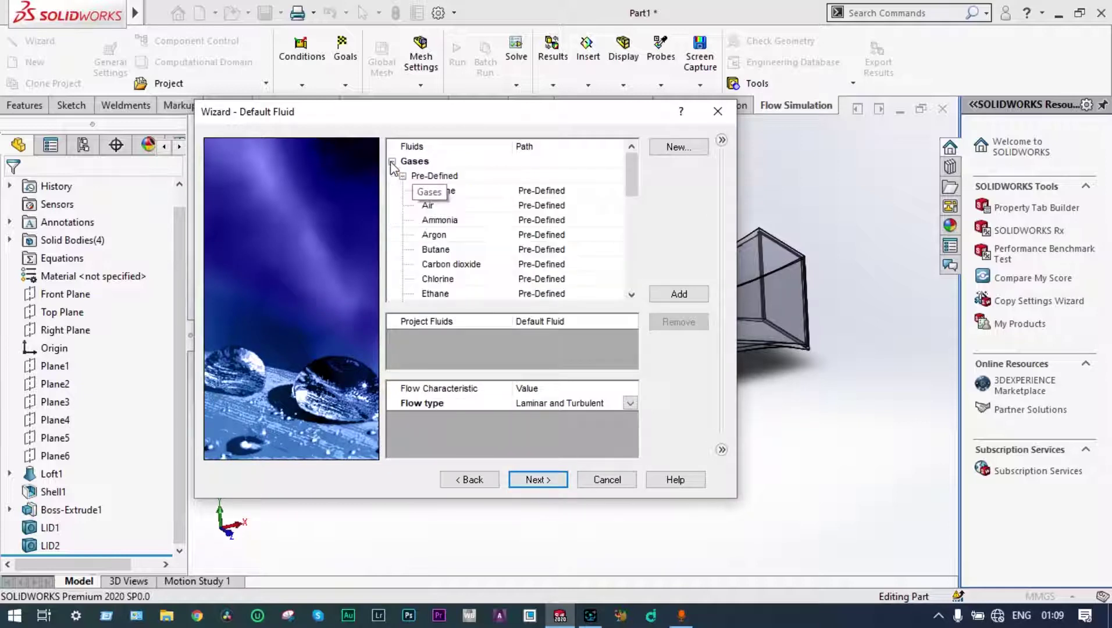
{"action": "double_click", "coordinate": [429, 206]}
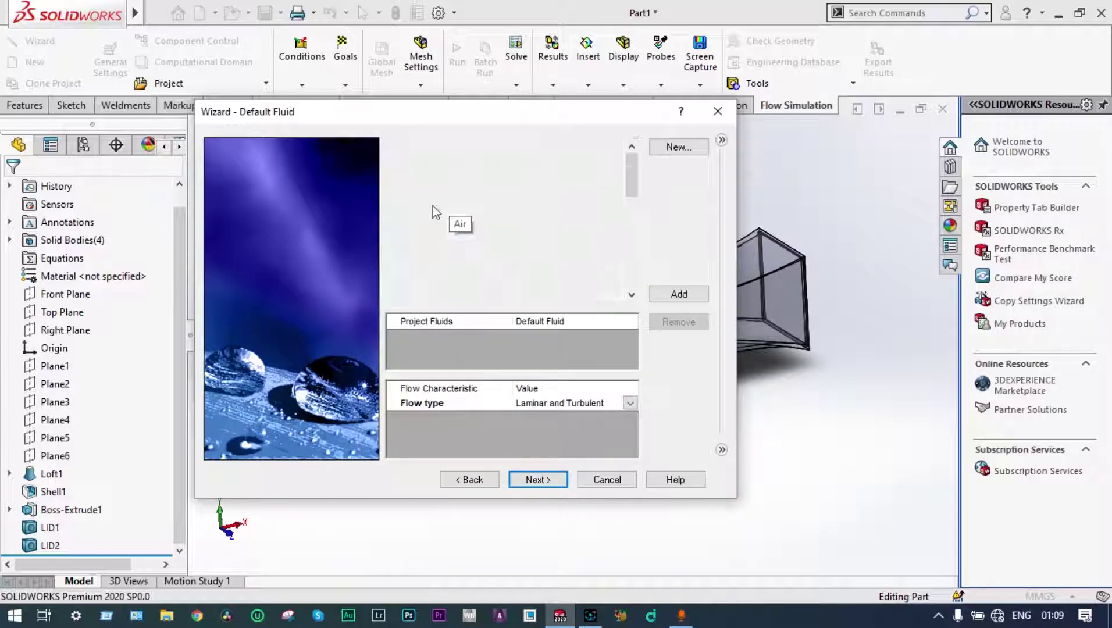
{"action": "left_click", "coordinate": [542, 481]}
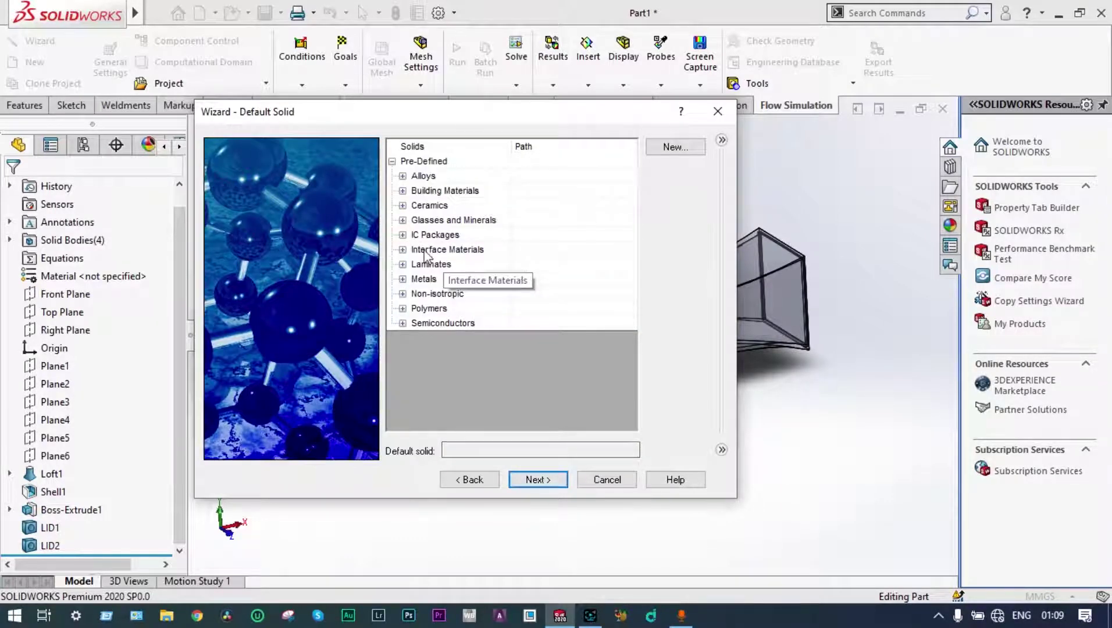
- Make Aluminum the default solid and keep adiabatic wall conditions
{"action": "left_click", "coordinate": [406, 279]}
{"action": "left_click", "coordinate": [443, 295]}
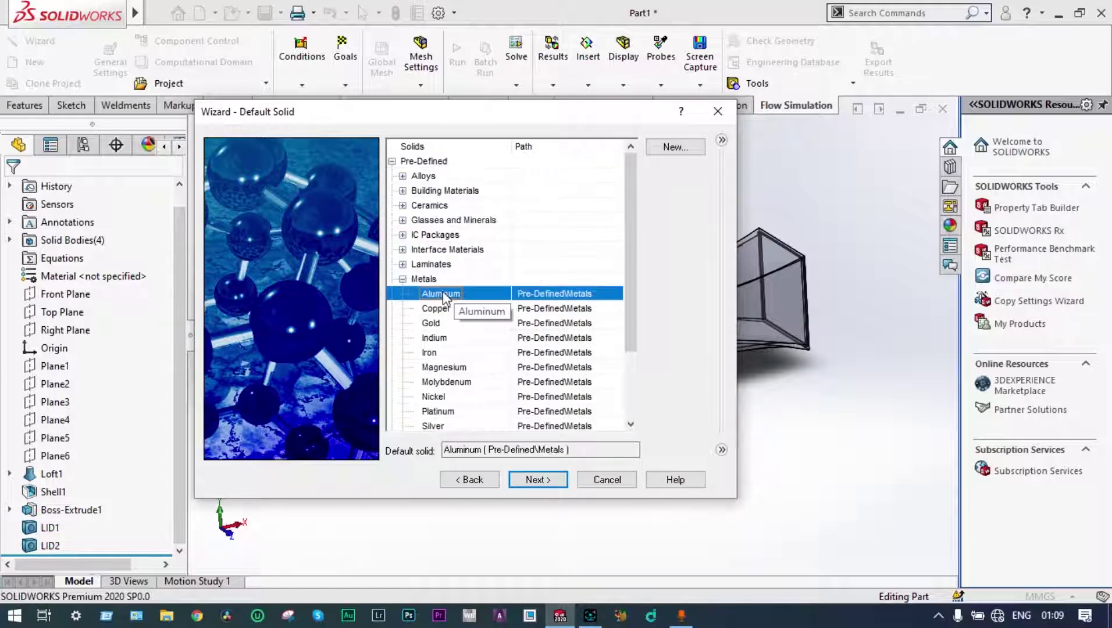
{"action": "left_click", "coordinate": [535, 482]}
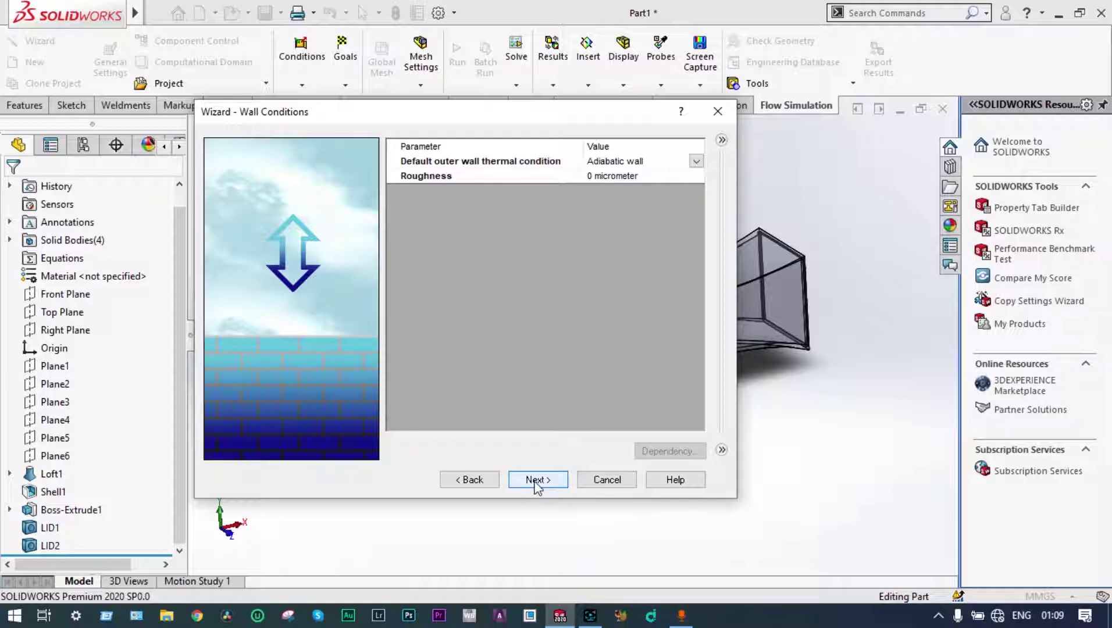
{"action": "left_click", "coordinate": [535, 484]}
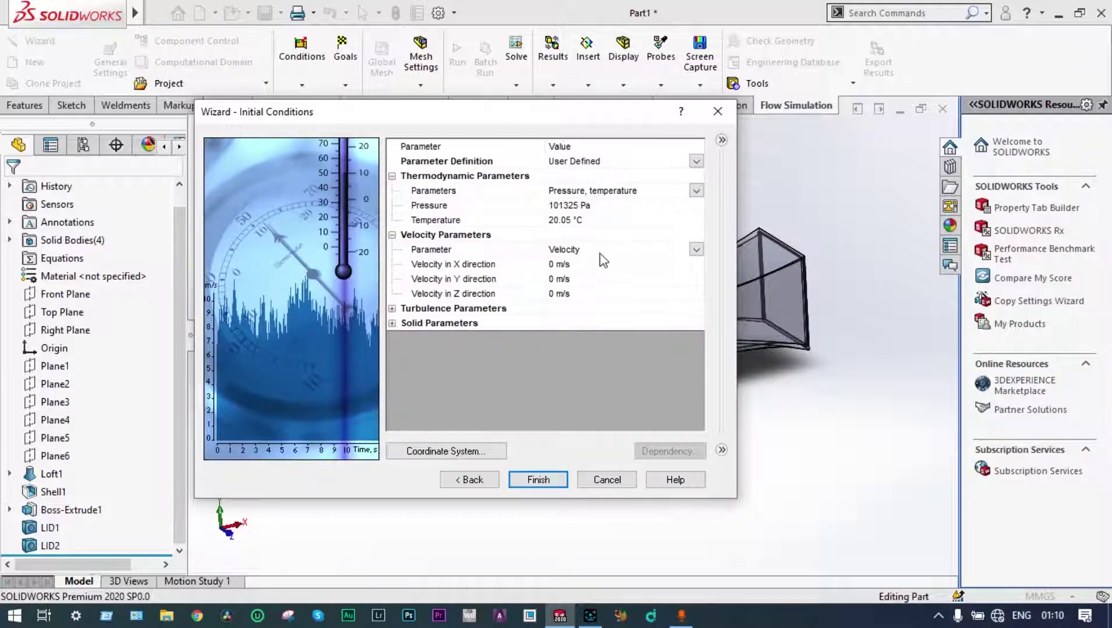
- Set the initial temperature to 20 °C, check the solid parameters, and finish the wizard
{"action": "left_click", "coordinate": [573, 223]}
{"action": "key", "text": "BackSpace"}
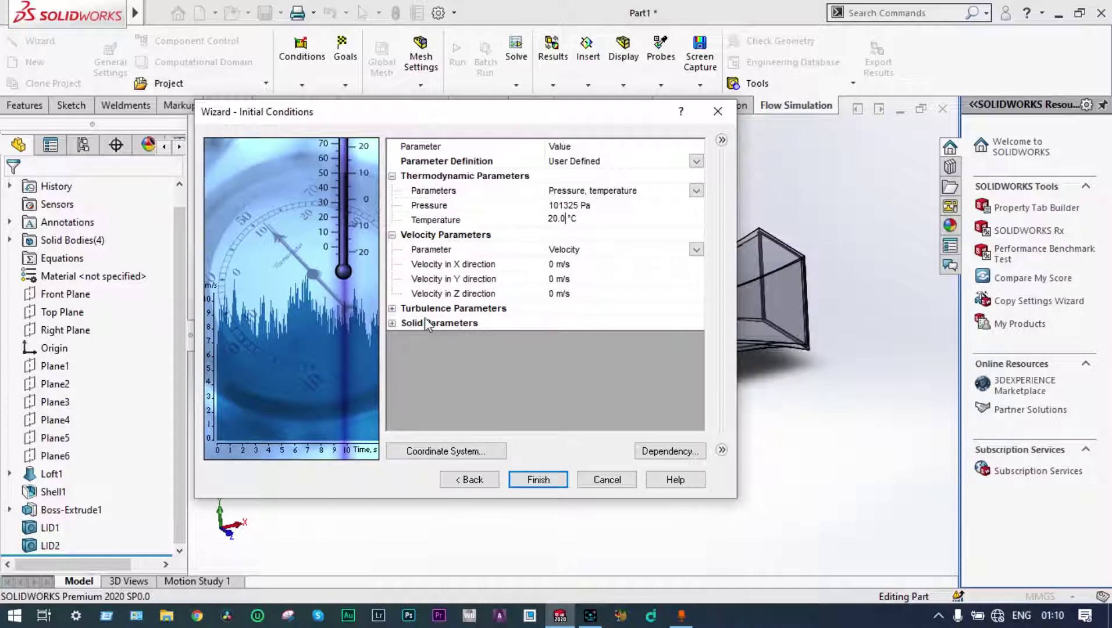
{"action": "left_click", "coordinate": [392, 323]}
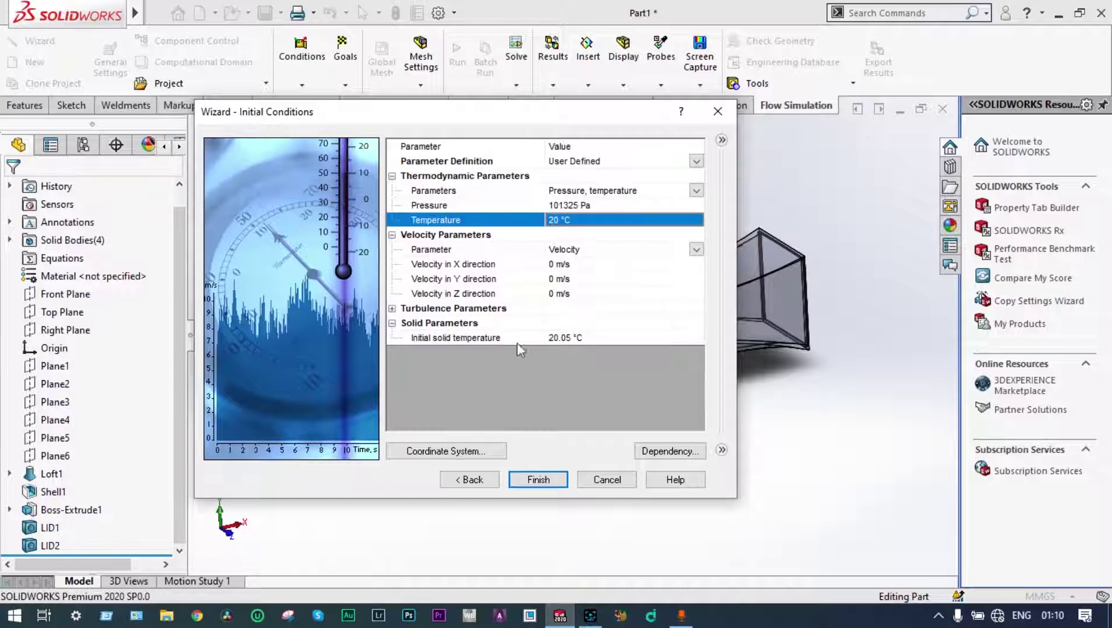
{"action": "left_click", "coordinate": [570, 339]}
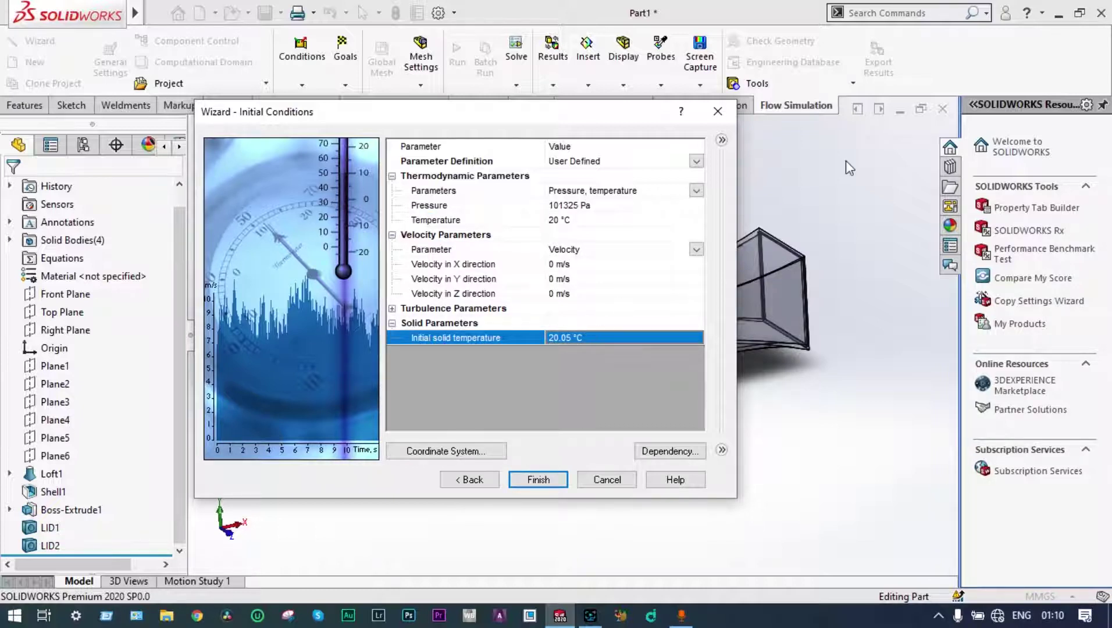
{"action": "left_click", "coordinate": [538, 479]}
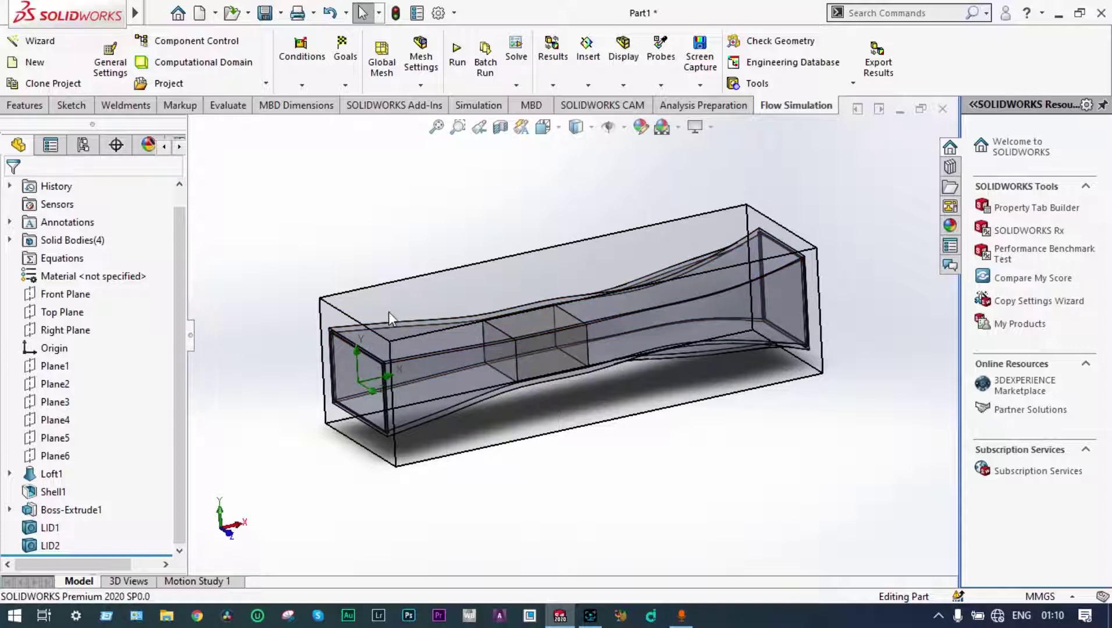
- Open the Flow Simulation analysis tree and edit the Computational Domain definition
{"action": "left_click", "coordinate": [179, 146]}
{"action": "left_click", "coordinate": [179, 147]}
{"action": "left_click", "coordinate": [179, 146]}
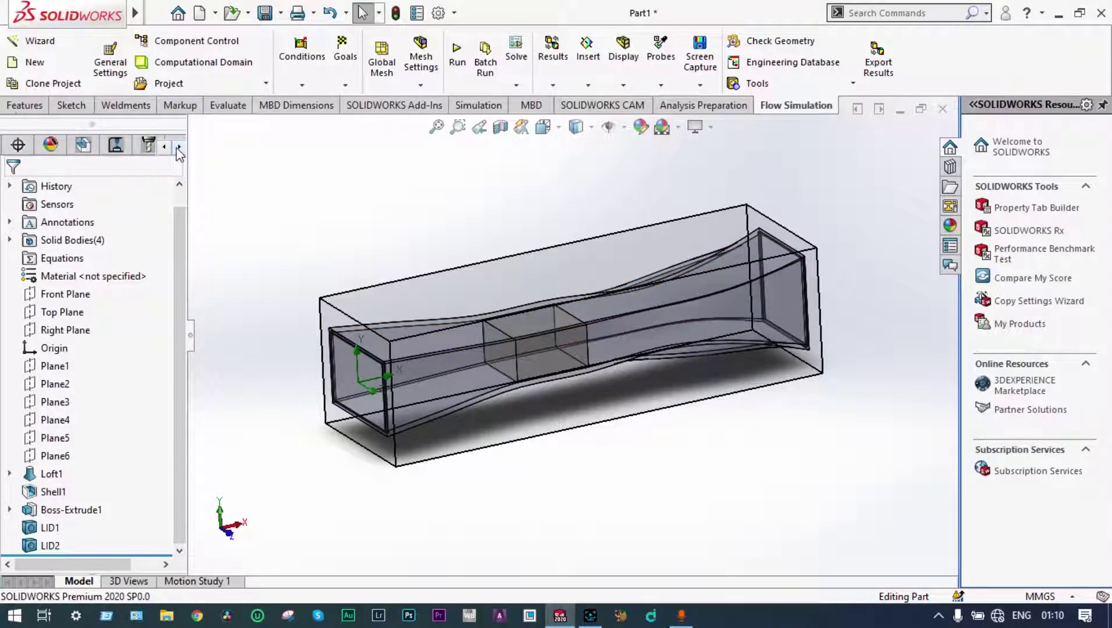
{"action": "left_click", "coordinate": [180, 147]}
{"action": "left_click", "coordinate": [116, 144]}
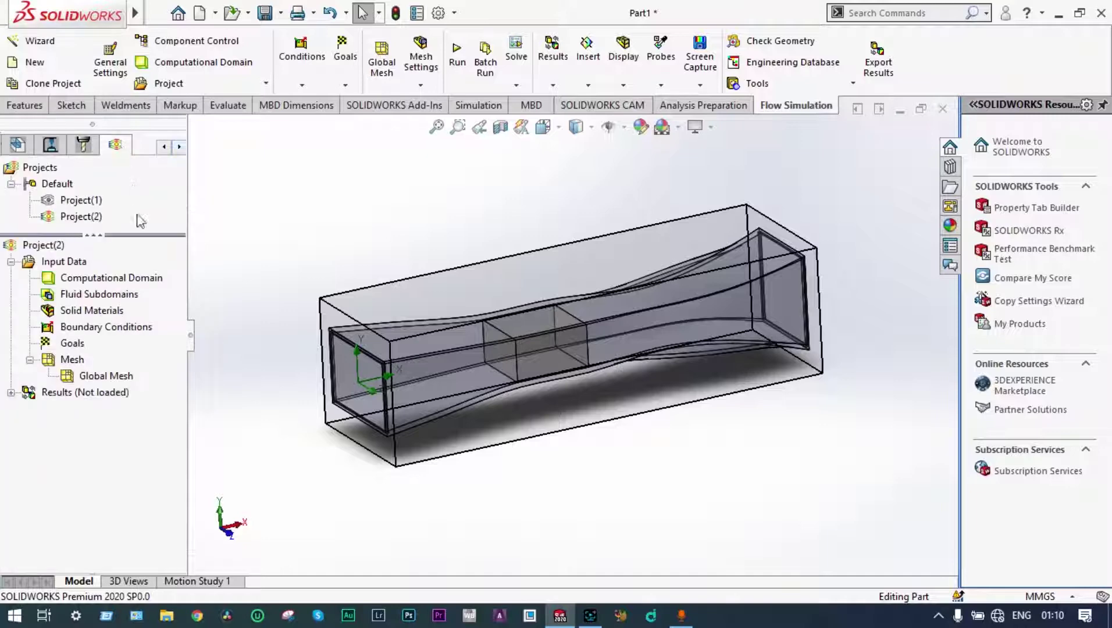
{"action": "left_click", "coordinate": [145, 281]}
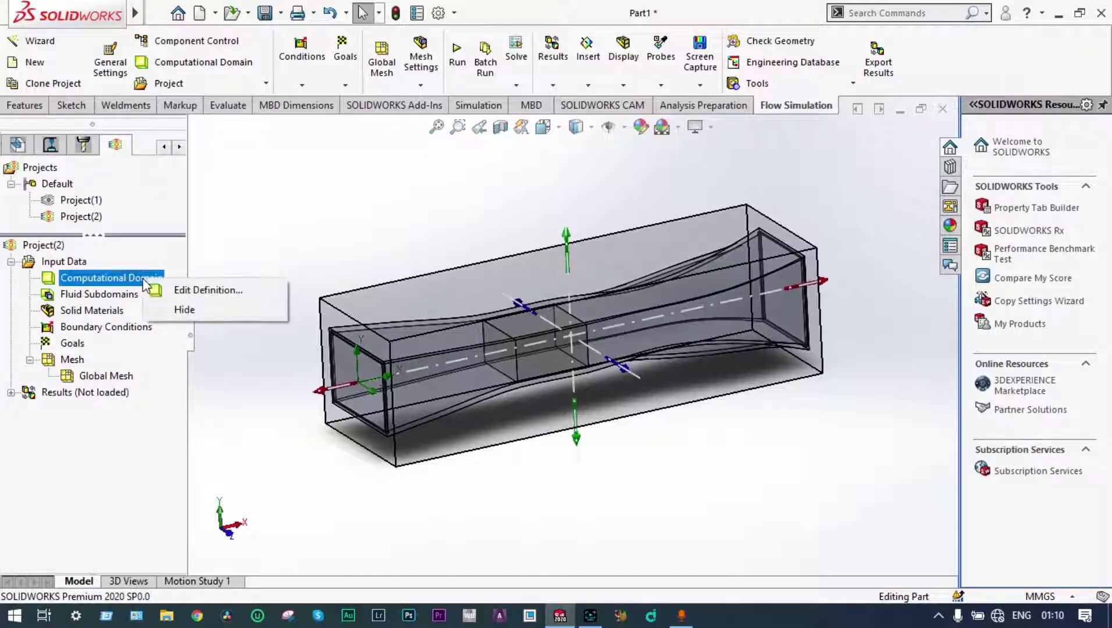
{"action": "left_click", "coordinate": [192, 294]}
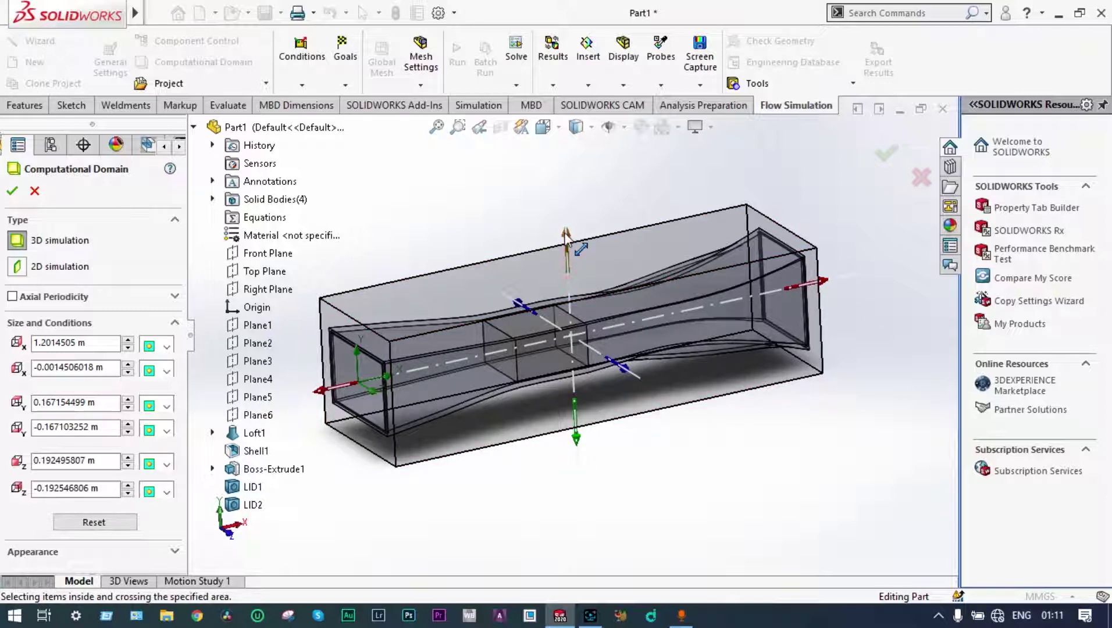
- Enlarge the domain: top 0.218983879, X max 1.24512888, Z max 0.260749015, Z min −0.304966301, X min −0.109801675 m
{"action": "left_click_drag", "start_coordinate": [562, 231], "coordinate": [567, 213]}
{"action": "left_click_drag", "start_coordinate": [820, 271], "coordinate": [836, 267]}
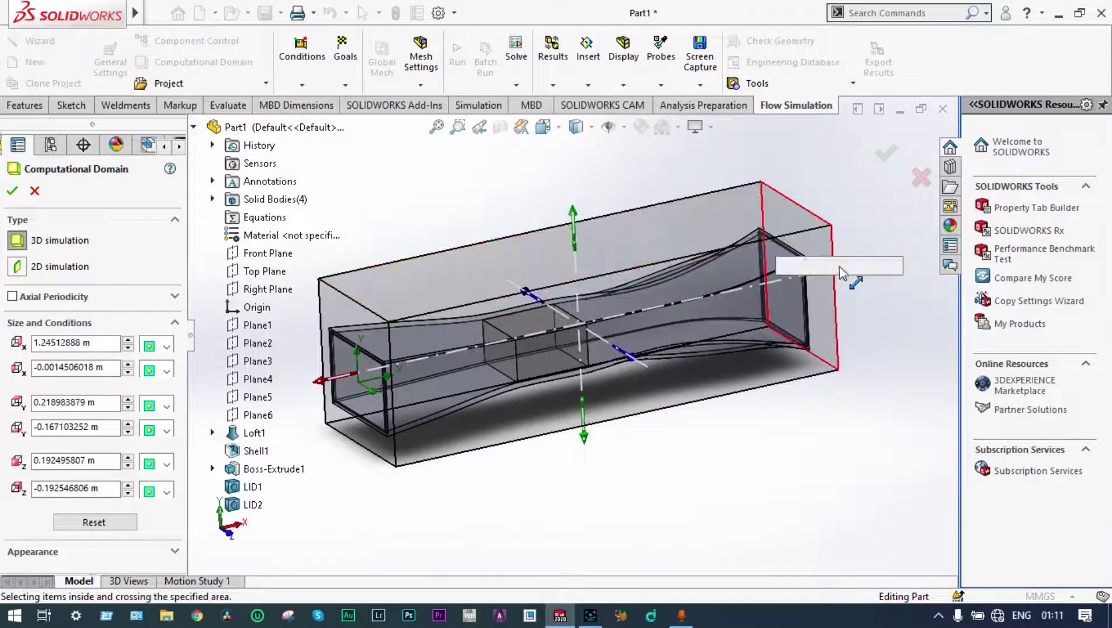
{"action": "left_click_drag", "start_coordinate": [636, 357], "coordinate": [646, 368]}
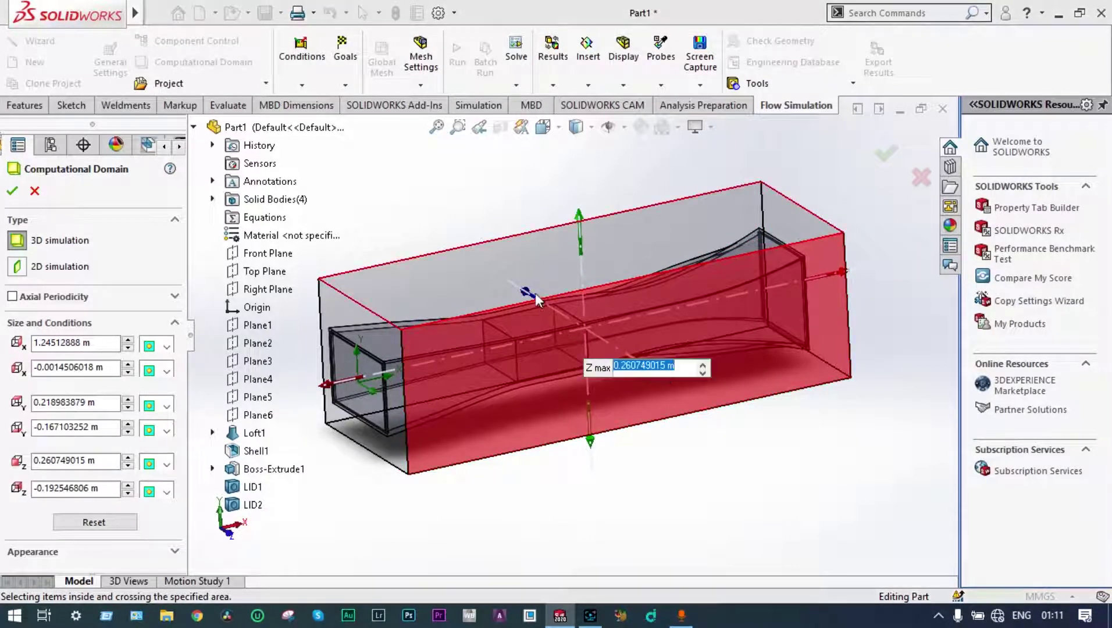
{"action": "left_click_drag", "start_coordinate": [529, 292], "coordinate": [507, 280]}
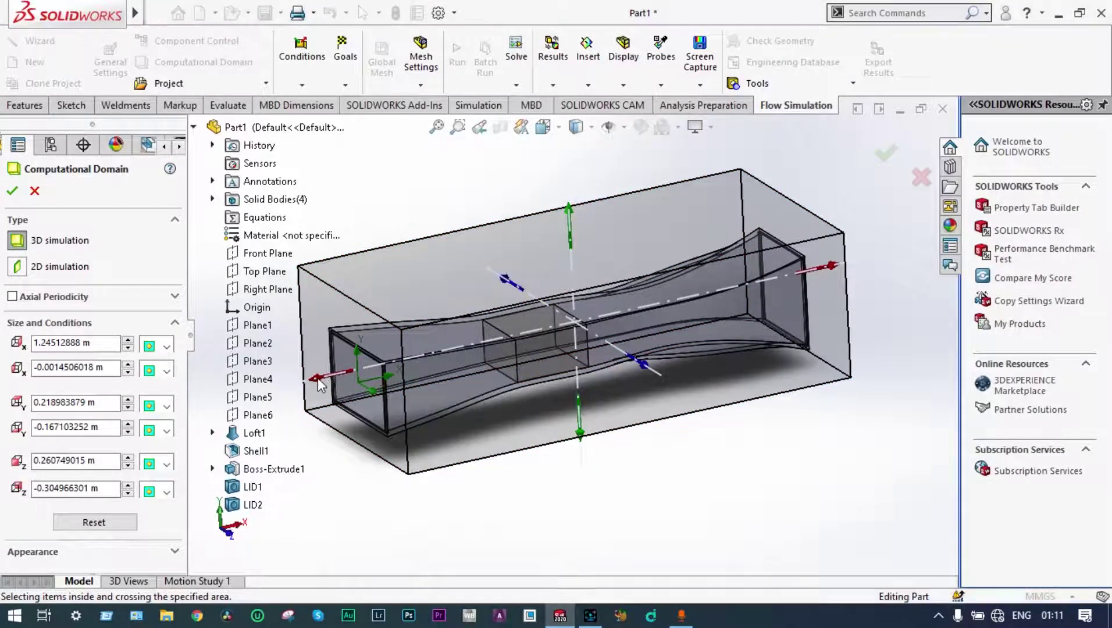
{"action": "key", "text": "z"}
{"action": "left_click_drag", "start_coordinate": [410, 363], "coordinate": [372, 376]}
{"action": "middle_click_drag", "start_coordinate": [608, 475], "coordinate": [642, 465]}
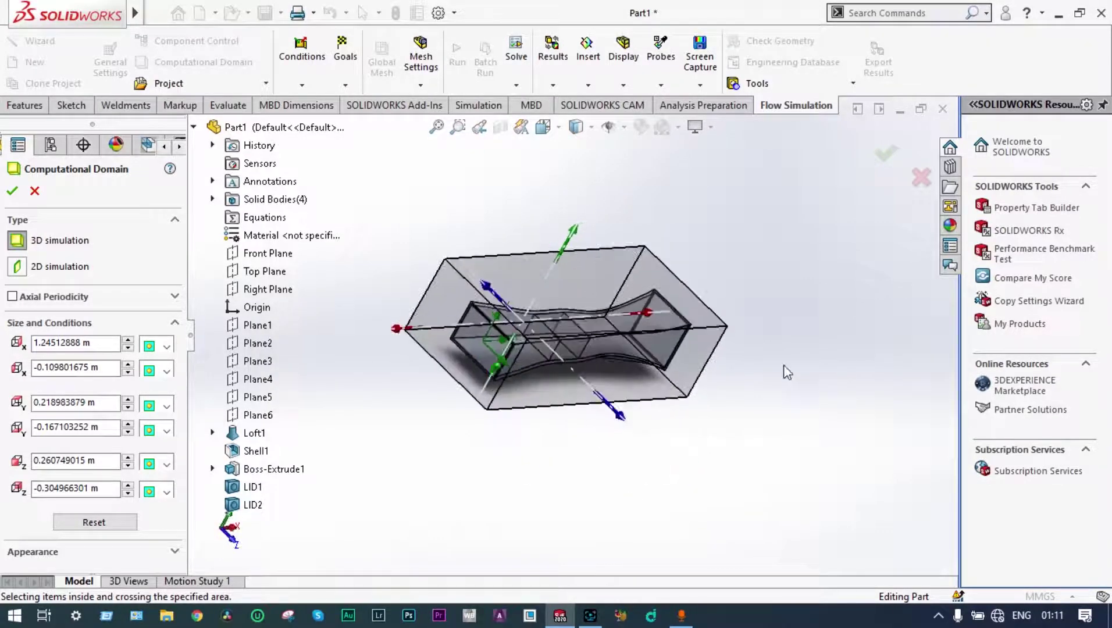
{"action": "left_click", "coordinate": [885, 150]}
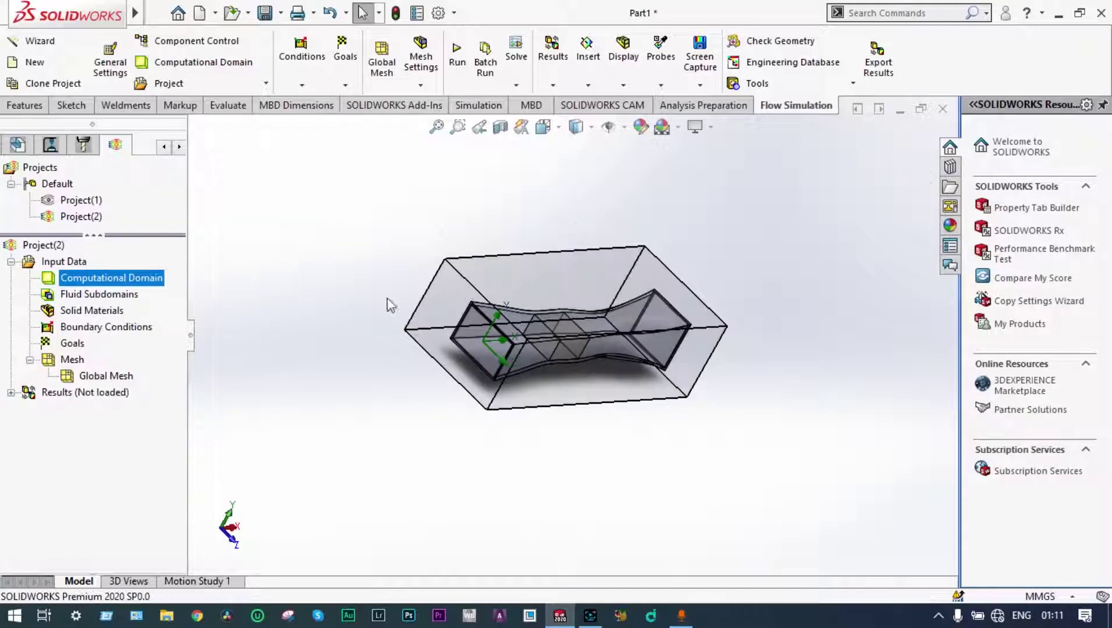
- Hide the computational domain box and dismiss the unsaved-document notification
{"action": "left_click", "coordinate": [150, 289]}
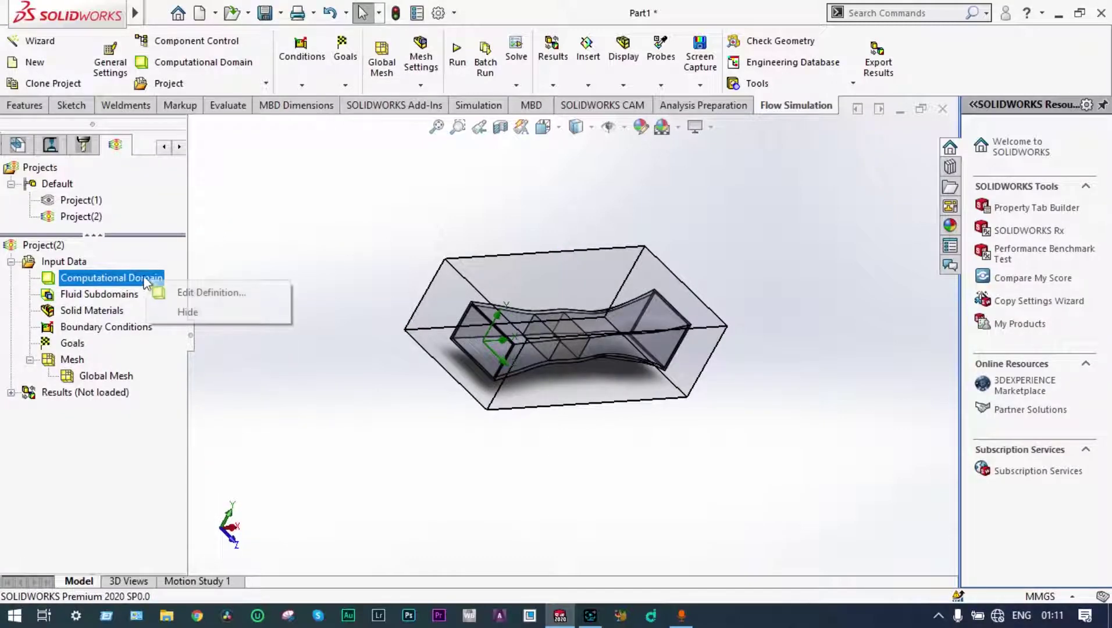
{"action": "left_click", "coordinate": [188, 311]}
{"action": "middle_click_drag", "start_coordinate": [442, 198], "coordinate": [431, 228]}
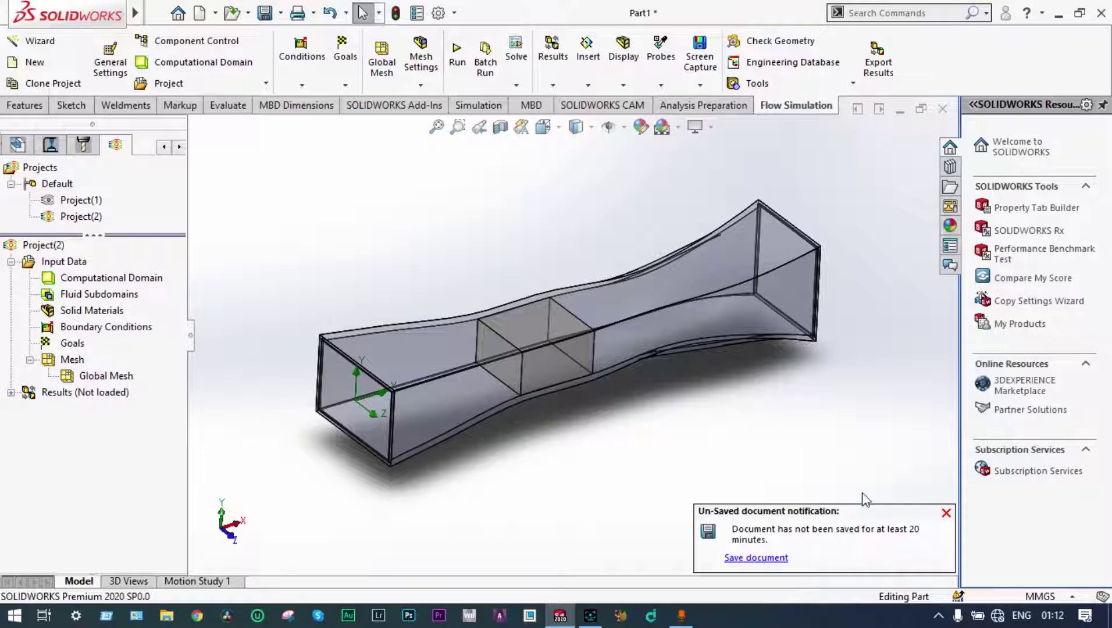
{"action": "left_click", "coordinate": [946, 512]}
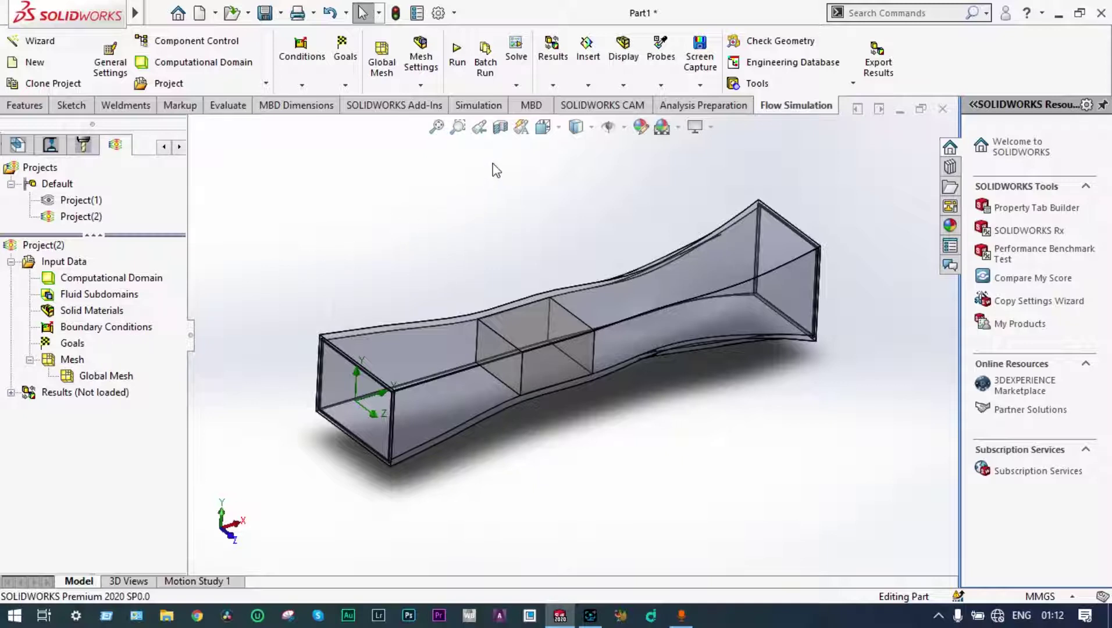
- Apply a Front Plane section view to the duct
{"action": "left_click", "coordinate": [501, 127]}
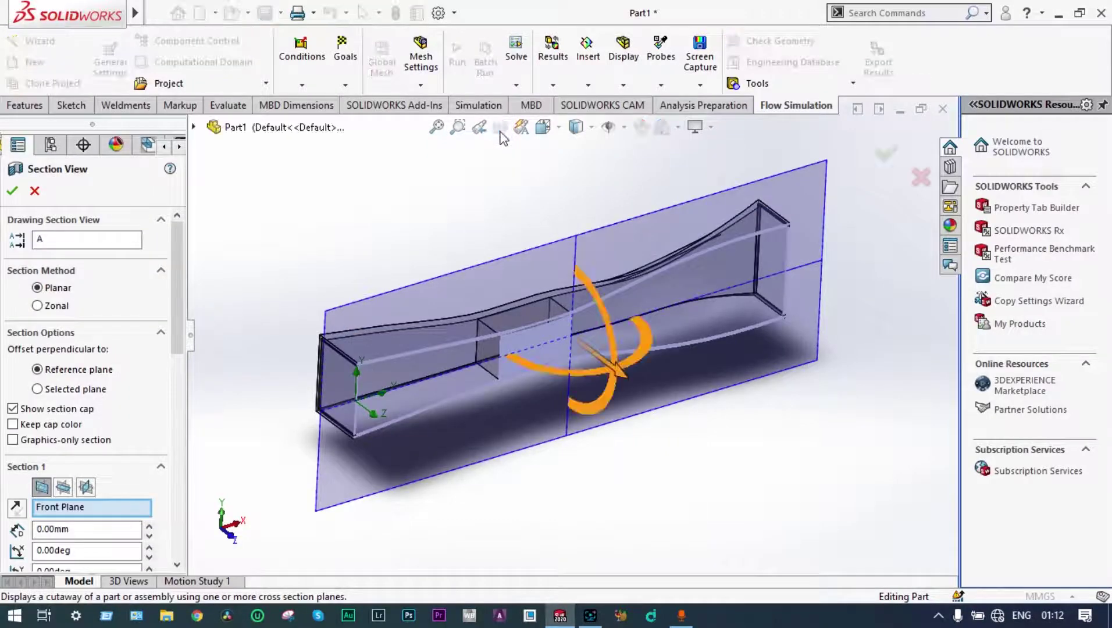
{"action": "left_click", "coordinate": [884, 156]}
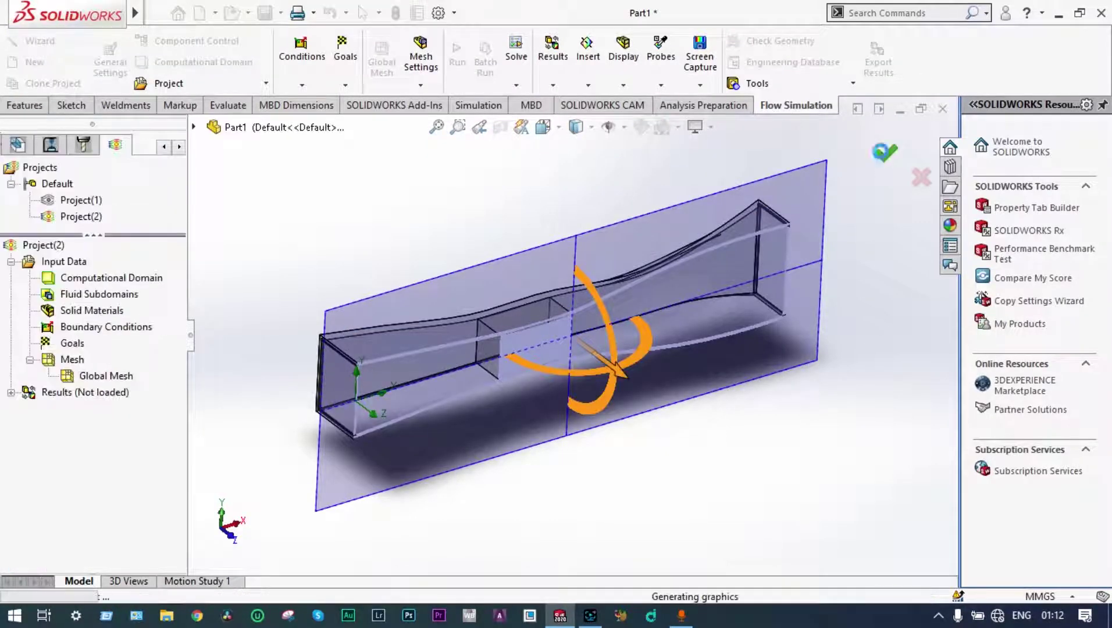
{"action": "middle_click_drag", "start_coordinate": [792, 388], "coordinate": [727, 394]}
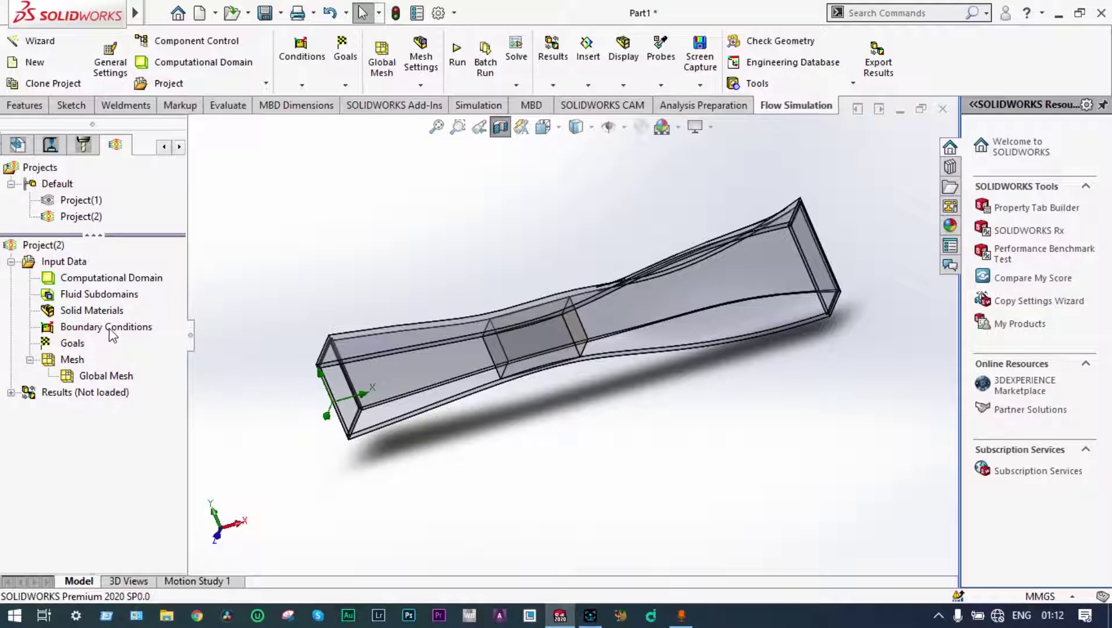
- Insert an Inlet Velocity boundary condition with a velocity of 0.5 m/s
{"action": "right_click", "coordinate": [111, 329]}
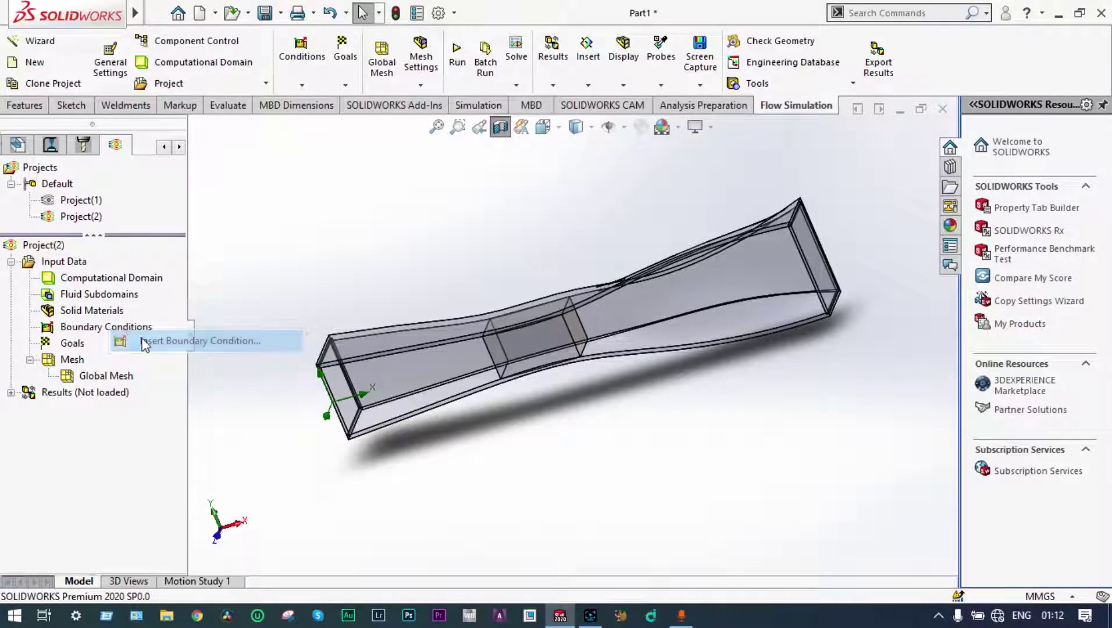
{"action": "left_click", "coordinate": [144, 342]}
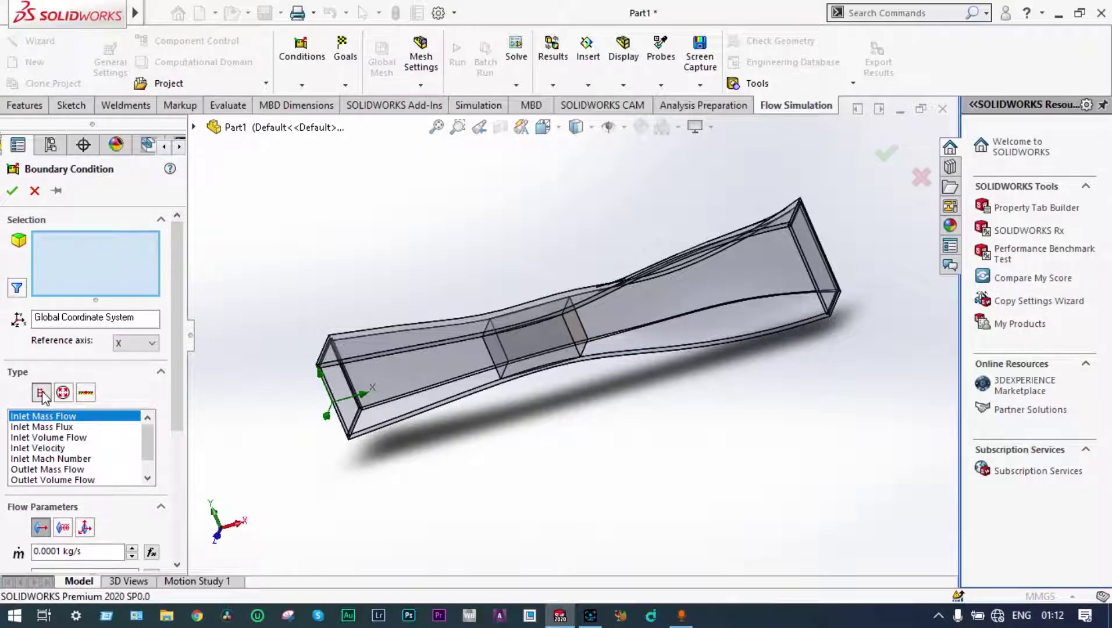
{"action": "left_click_drag", "start_coordinate": [177, 327], "coordinate": [187, 403]}
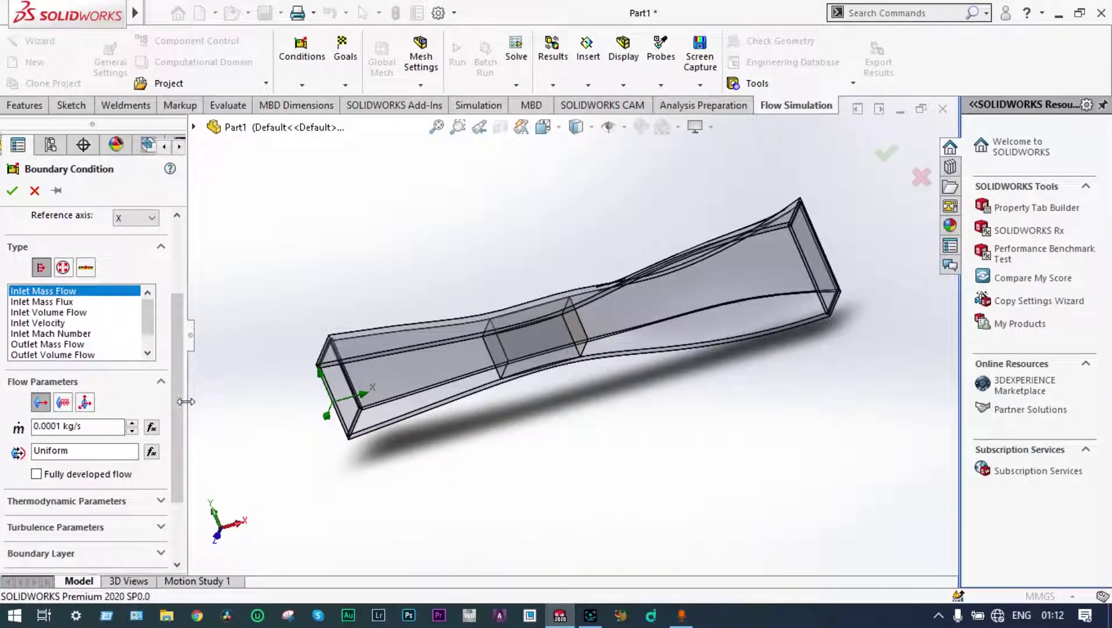
{"action": "left_click", "coordinate": [64, 326]}
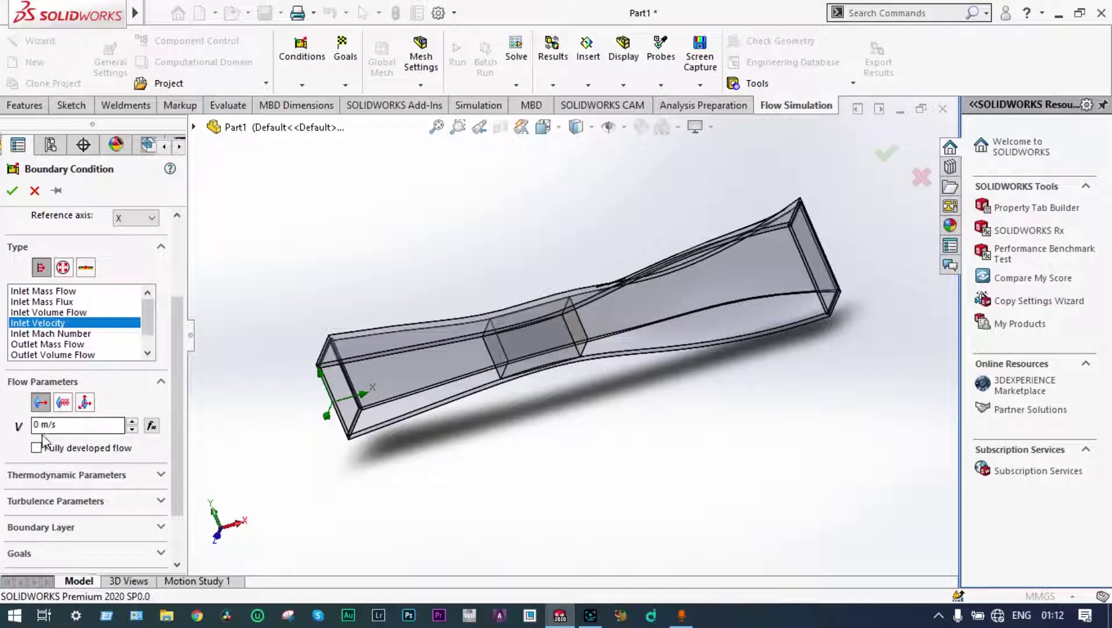
{"action": "left_click", "coordinate": [39, 424]}
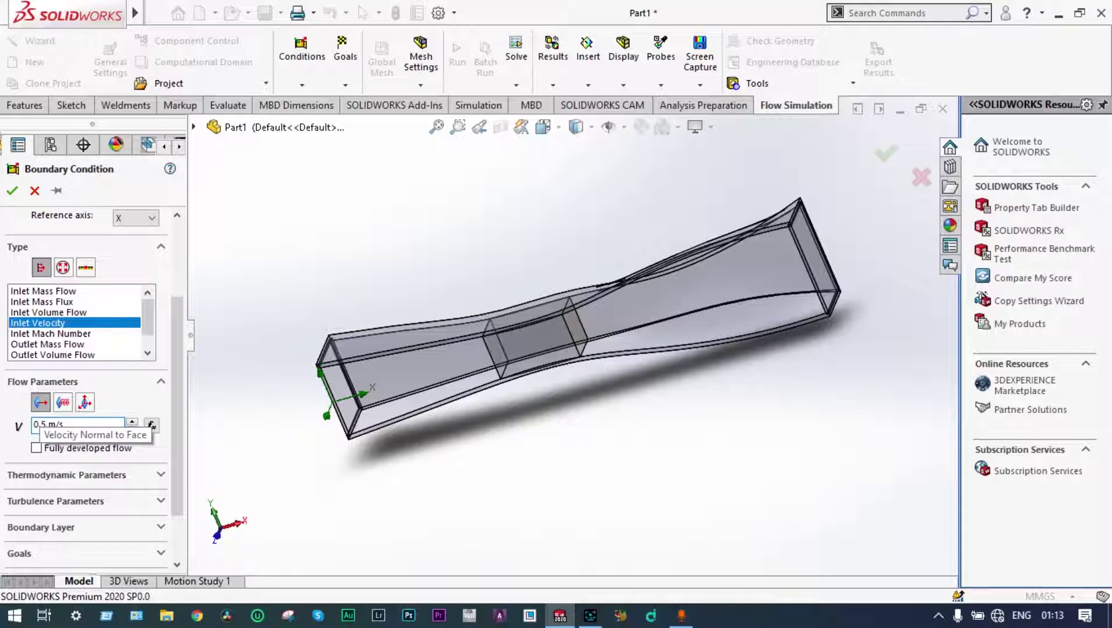
{"action": "left_click", "coordinate": [161, 477]}
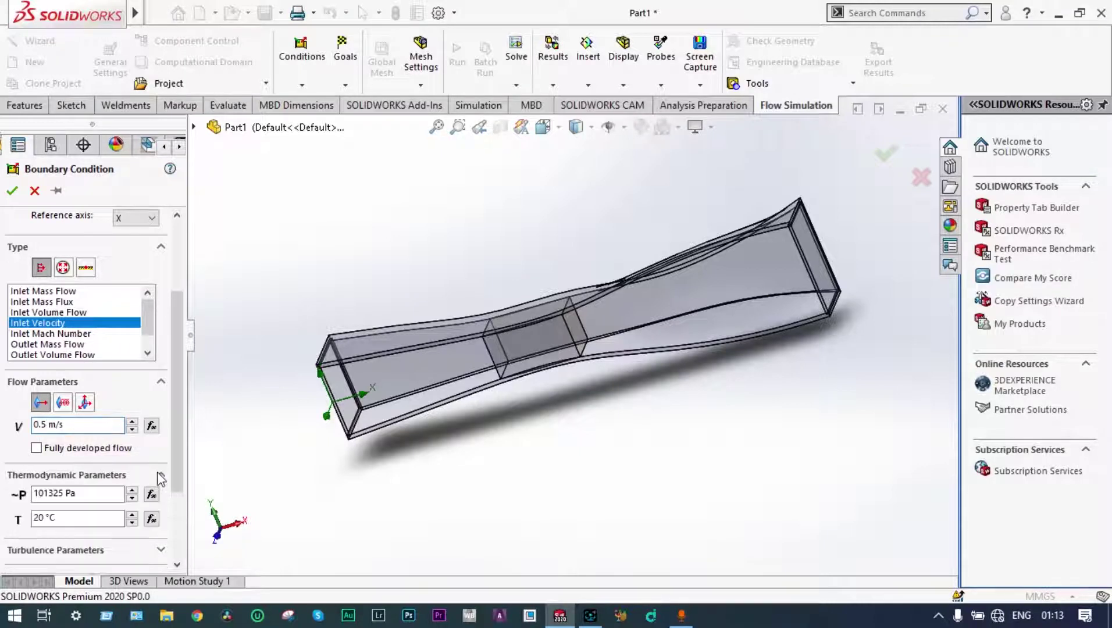
- Set the inlet temperature to 60 °C and apply the condition to face LID1
{"action": "left_click", "coordinate": [37, 516]}
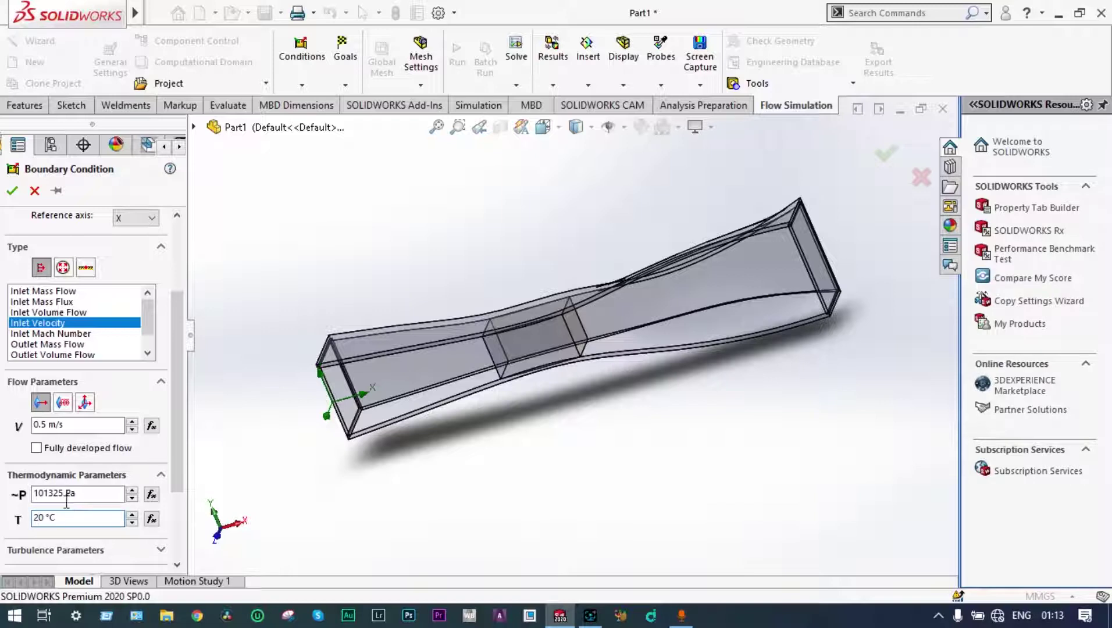
{"action": "key", "text": "BackSpace"}
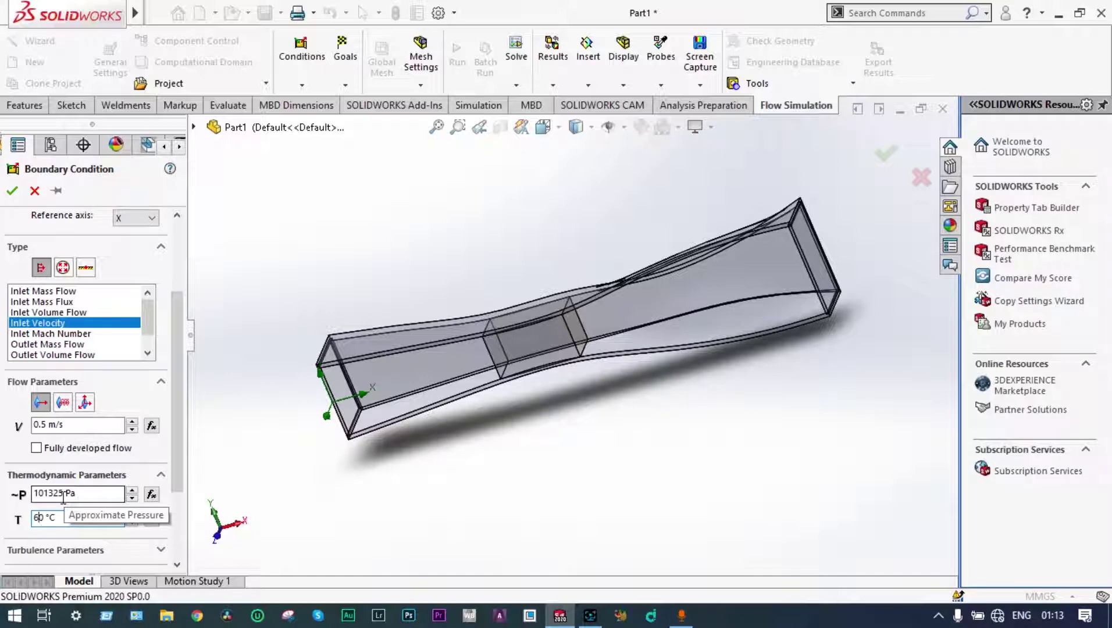
{"action": "middle_click_drag", "start_coordinate": [471, 456], "coordinate": [409, 454]}
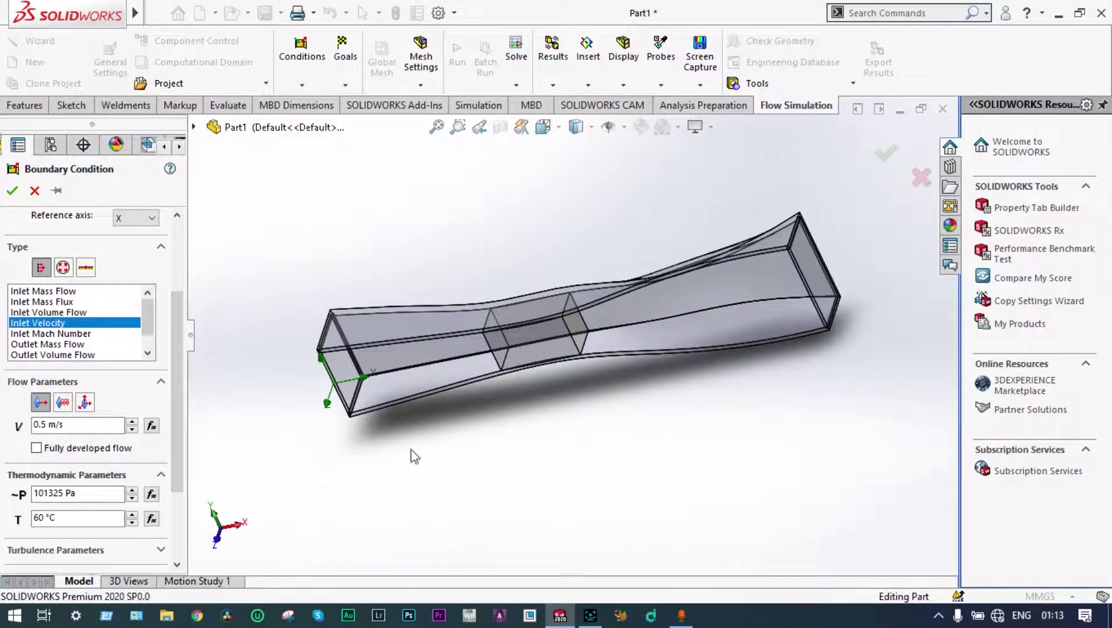
{"action": "left_click", "coordinate": [344, 370]}
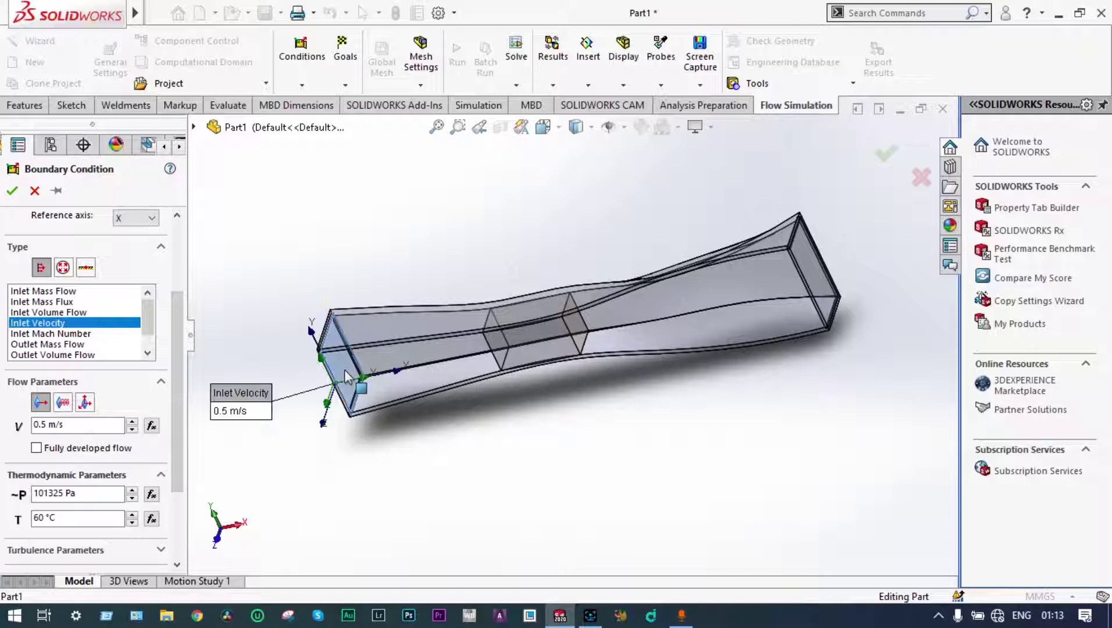
{"action": "left_click", "coordinate": [12, 191]}
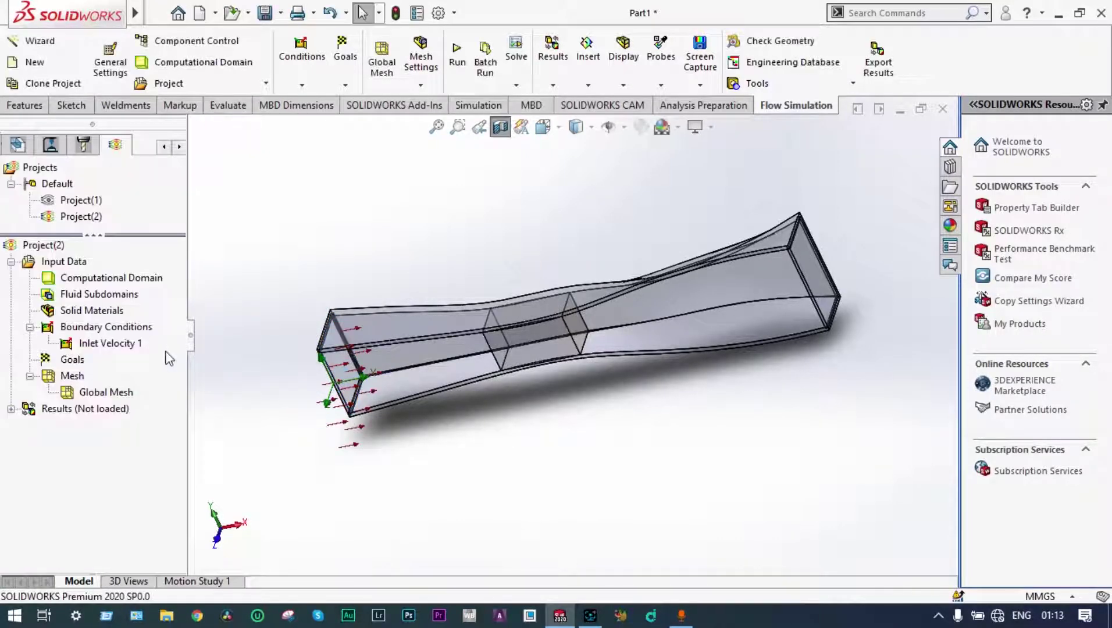
- Apply an Environment Pressure opening of 101325 Pa, 20 °C to the duct's outlet face
{"action": "right_click", "coordinate": [138, 333]}
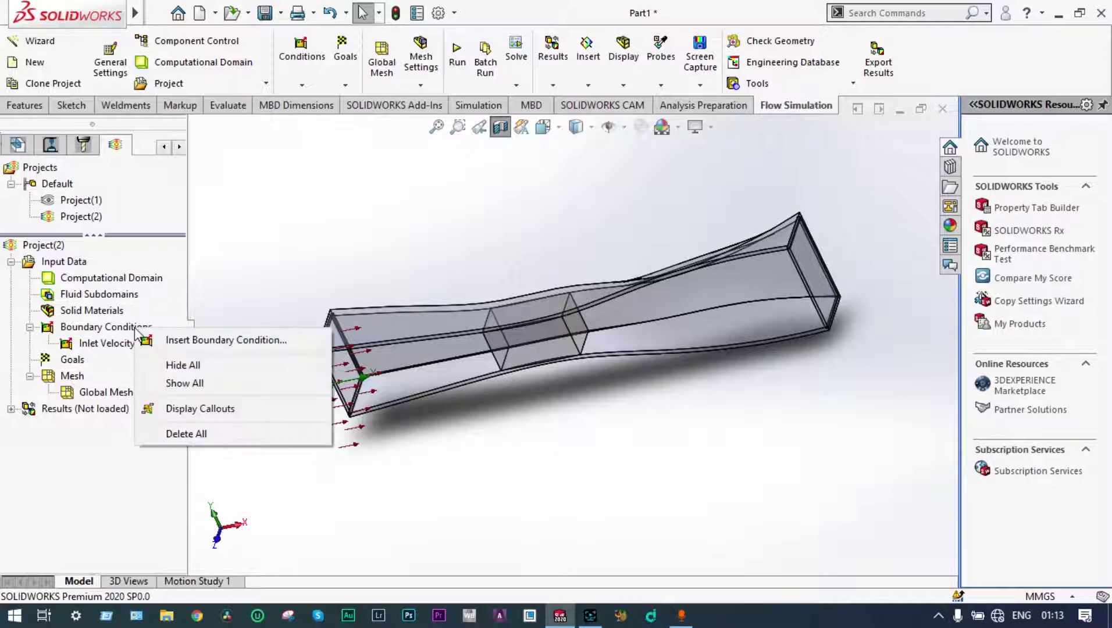
{"action": "left_click", "coordinate": [178, 342]}
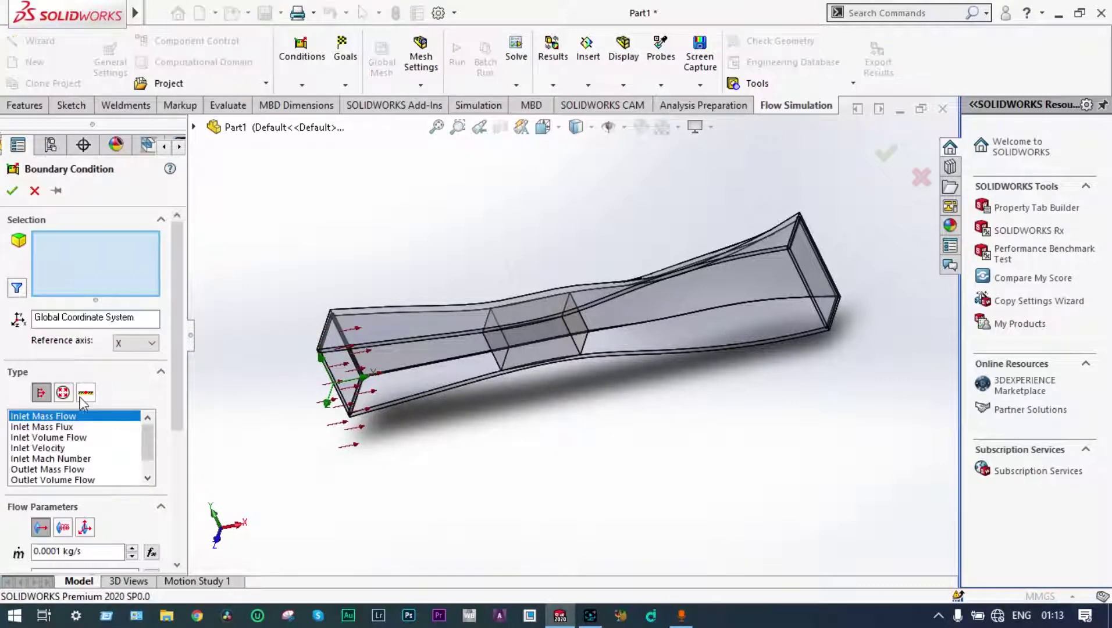
{"action": "left_click", "coordinate": [64, 394]}
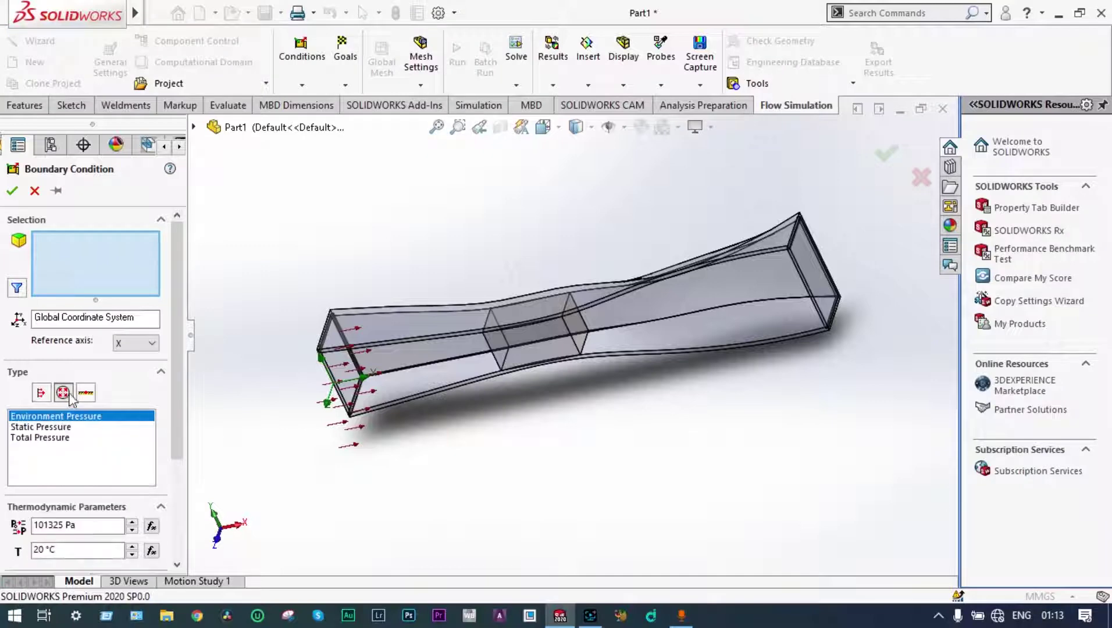
{"action": "middle_click_drag", "start_coordinate": [523, 473], "coordinate": [783, 341]}
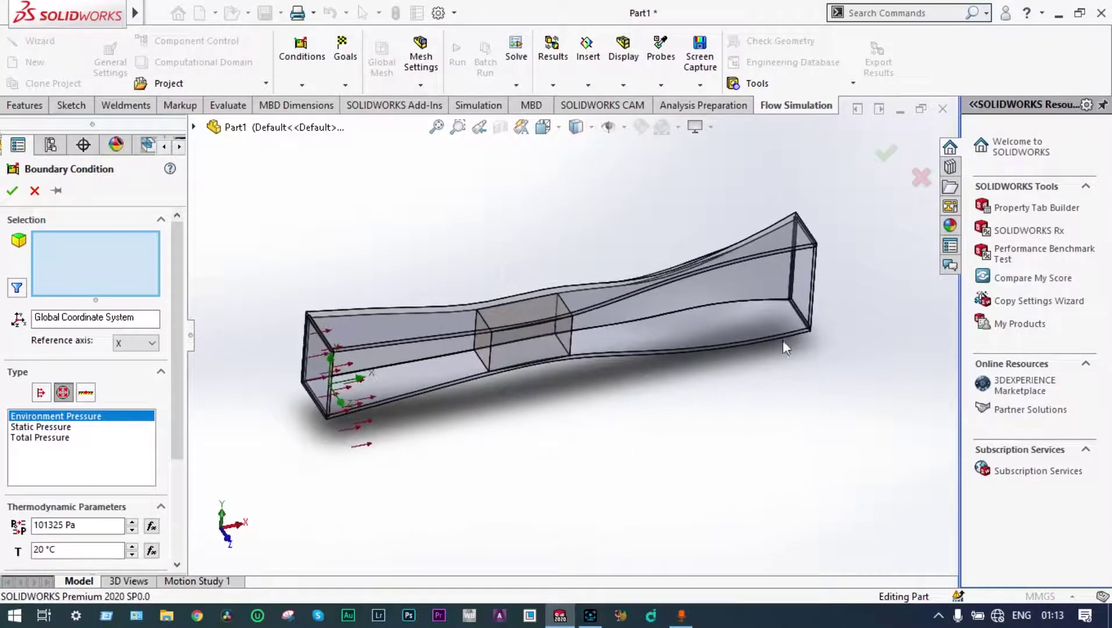
{"action": "left_click", "coordinate": [803, 291]}
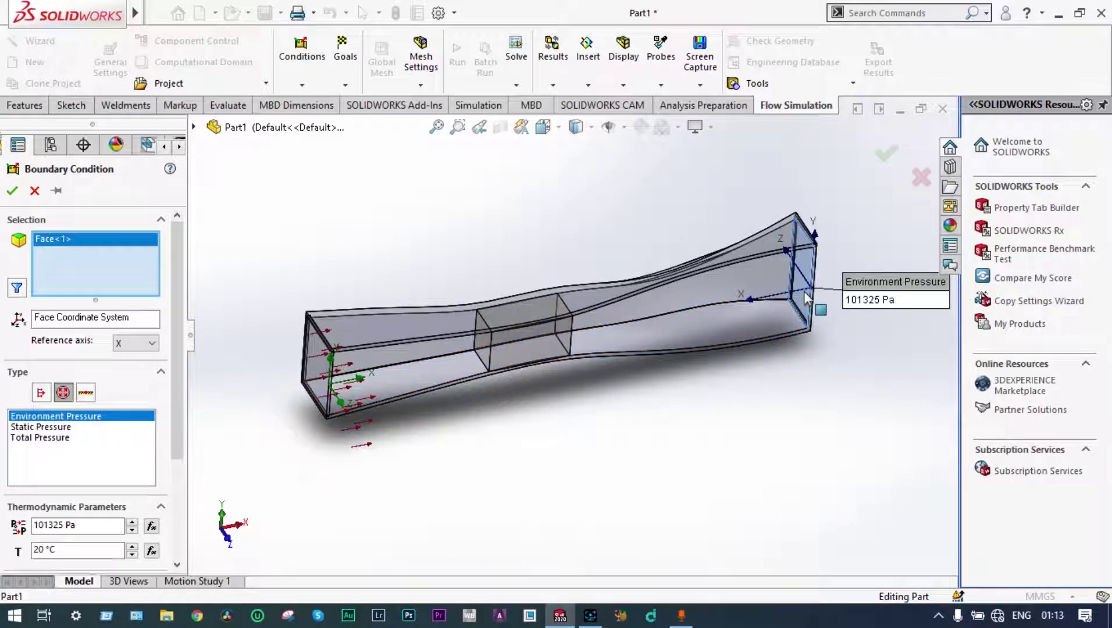
{"action": "left_click", "coordinate": [10, 191]}
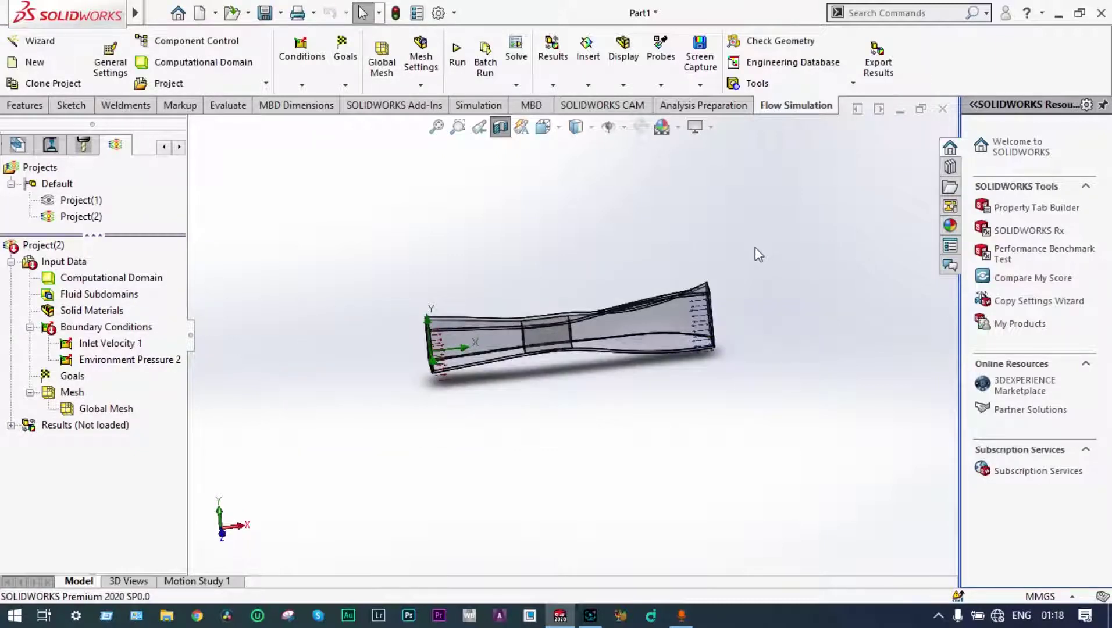
- Assign the predefined Isotropic porous material to the Boss-Extrude1 body as Isotropic 1
{"action": "middle_click_drag", "start_coordinate": [773, 256], "coordinate": [782, 293]}
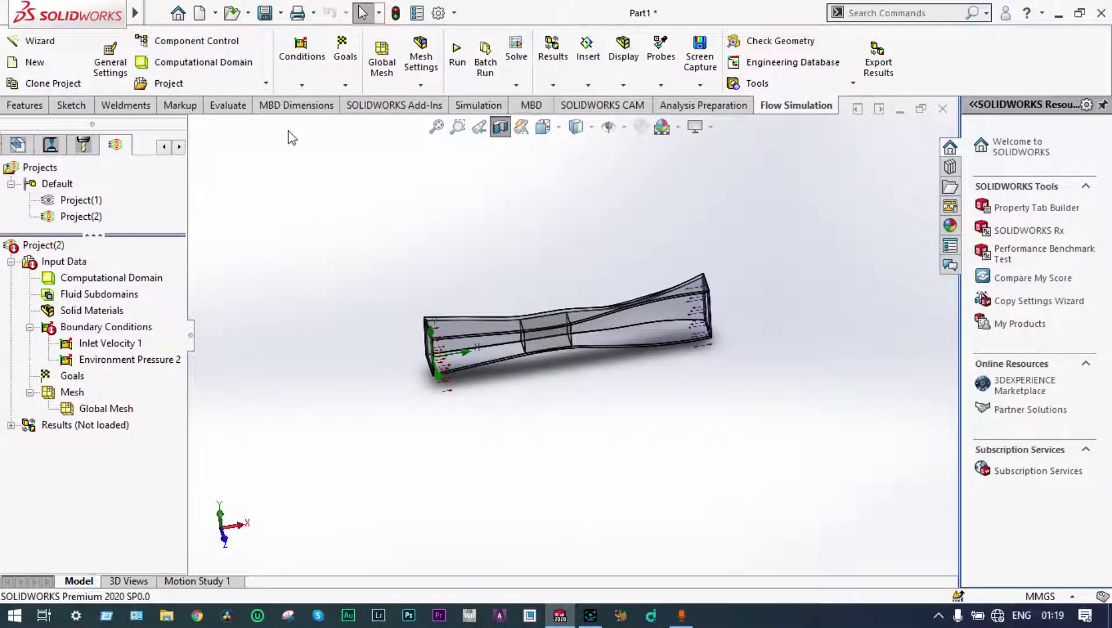
{"action": "left_click", "coordinate": [301, 87]}
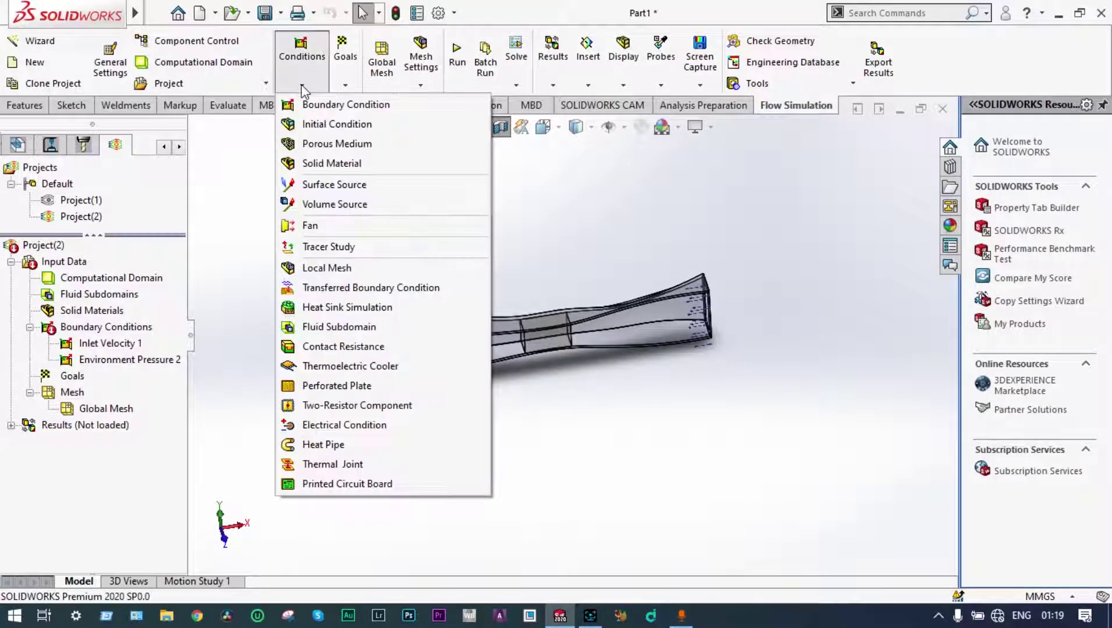
{"action": "left_click", "coordinate": [325, 145]}
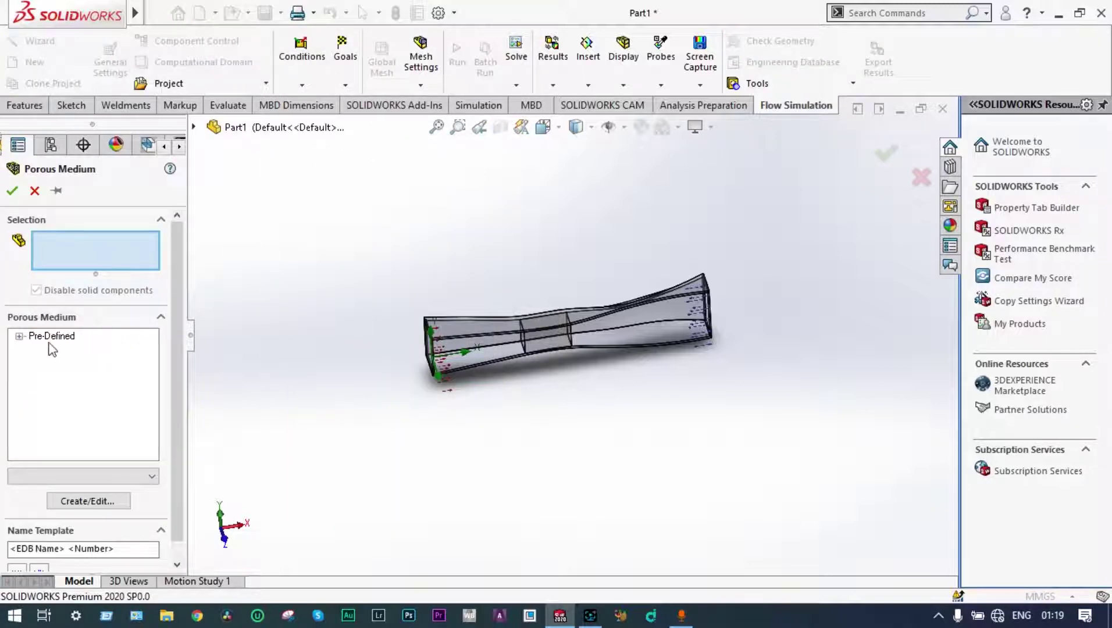
{"action": "left_click", "coordinate": [19, 336]}
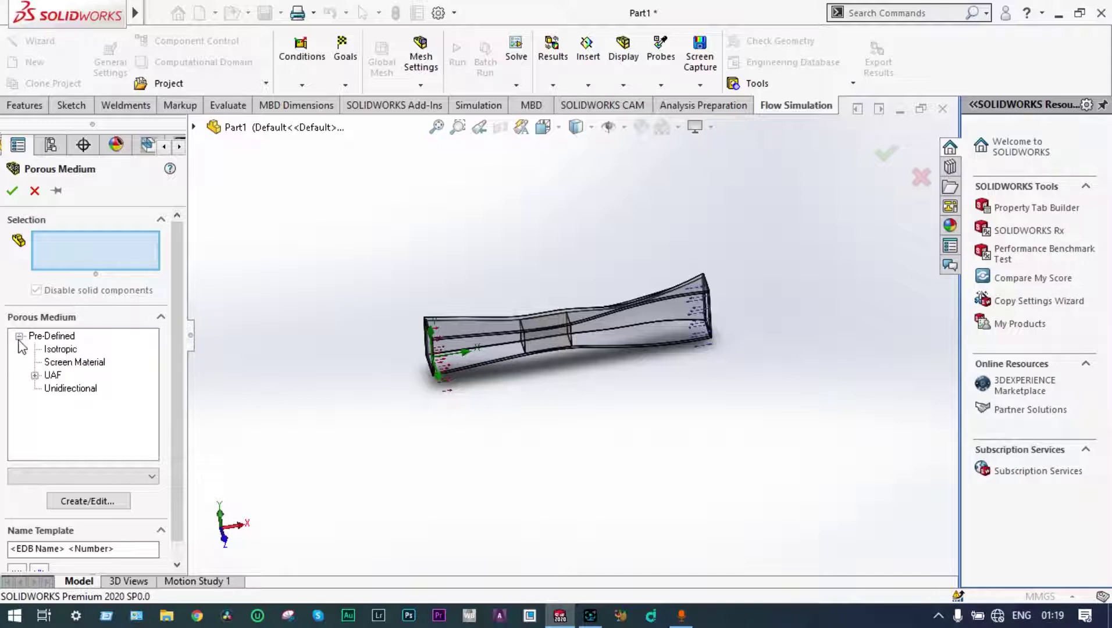
{"action": "left_click", "coordinate": [57, 351]}
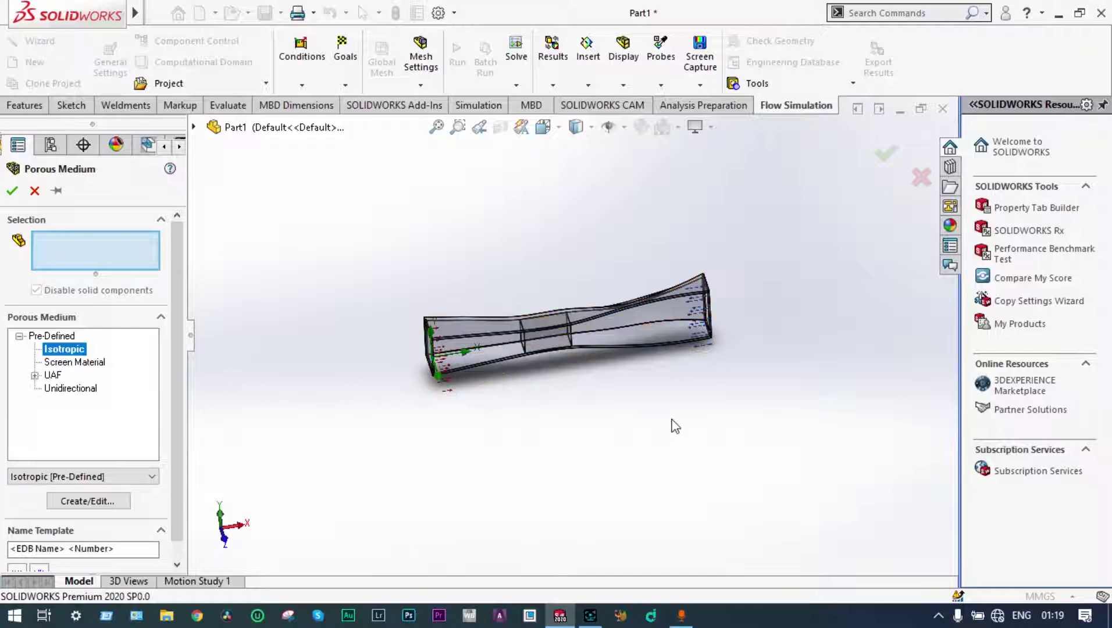
{"action": "middle_click_drag", "start_coordinate": [670, 424], "coordinate": [679, 348]}
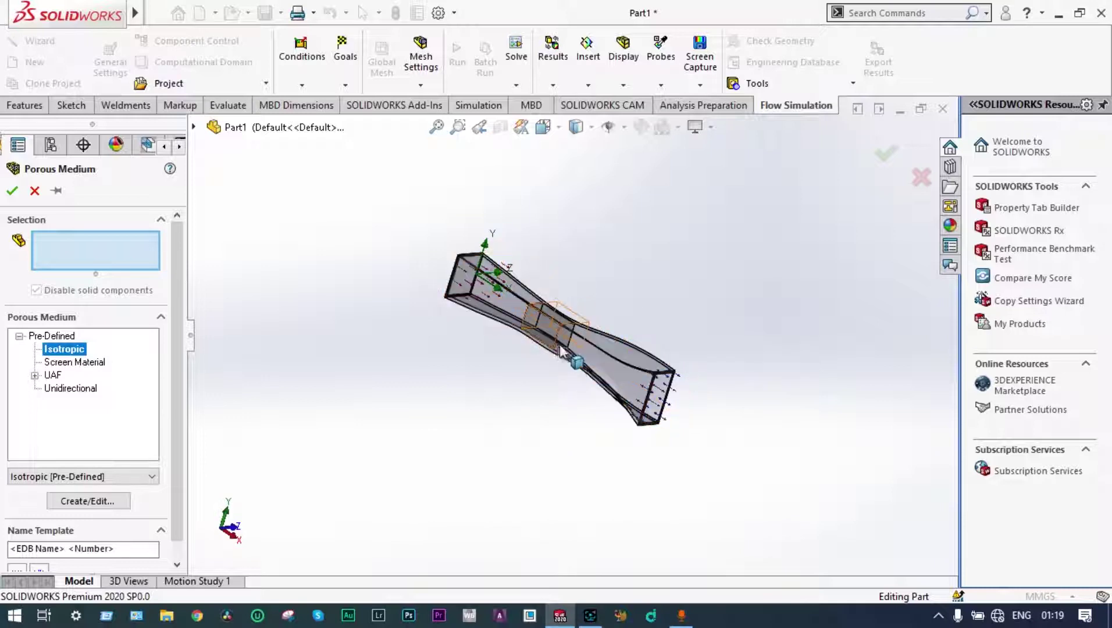
{"action": "left_click", "coordinate": [529, 315]}
{"action": "scroll", "coordinate": [507, 310], "scroll_direction": "down", "scroll_amount": 3}
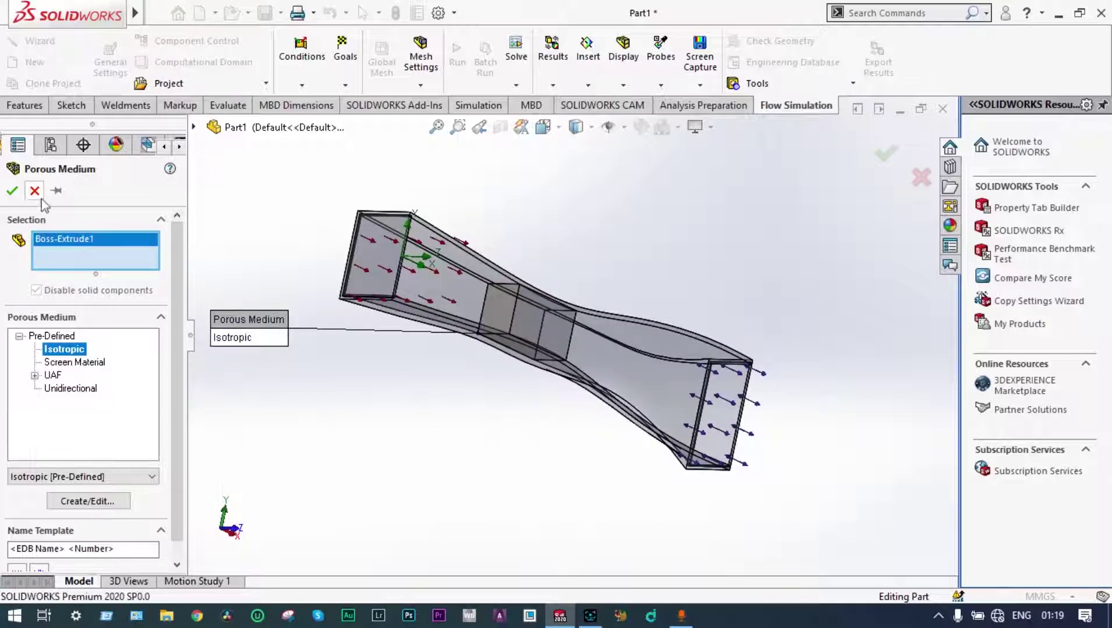
{"action": "left_click", "coordinate": [11, 193]}
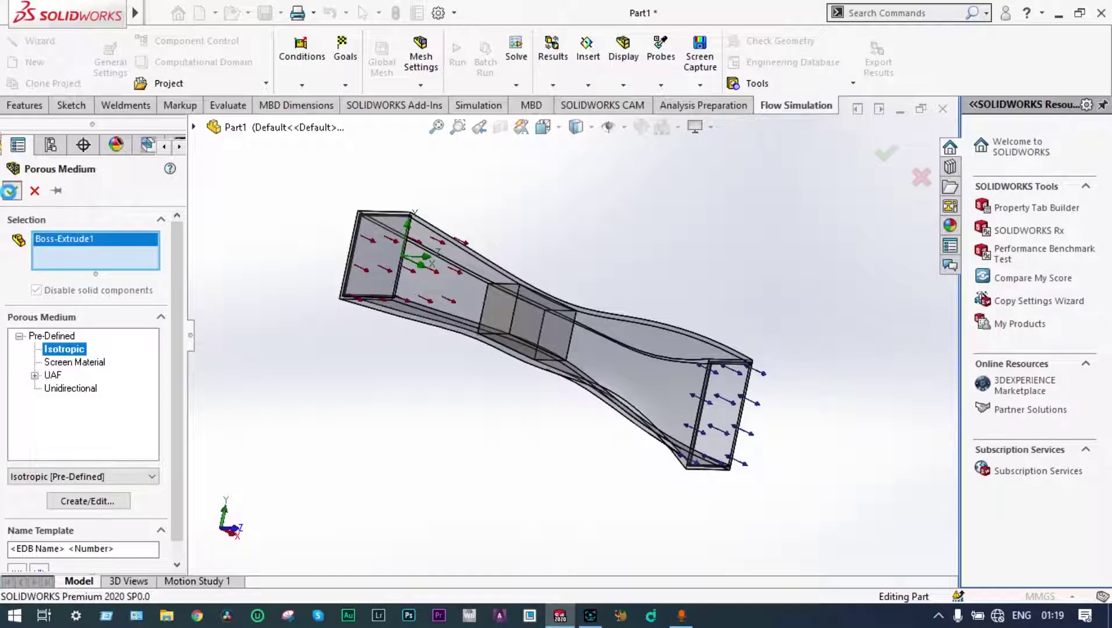
{"action": "middle_click_drag", "start_coordinate": [385, 385], "coordinate": [534, 263]}
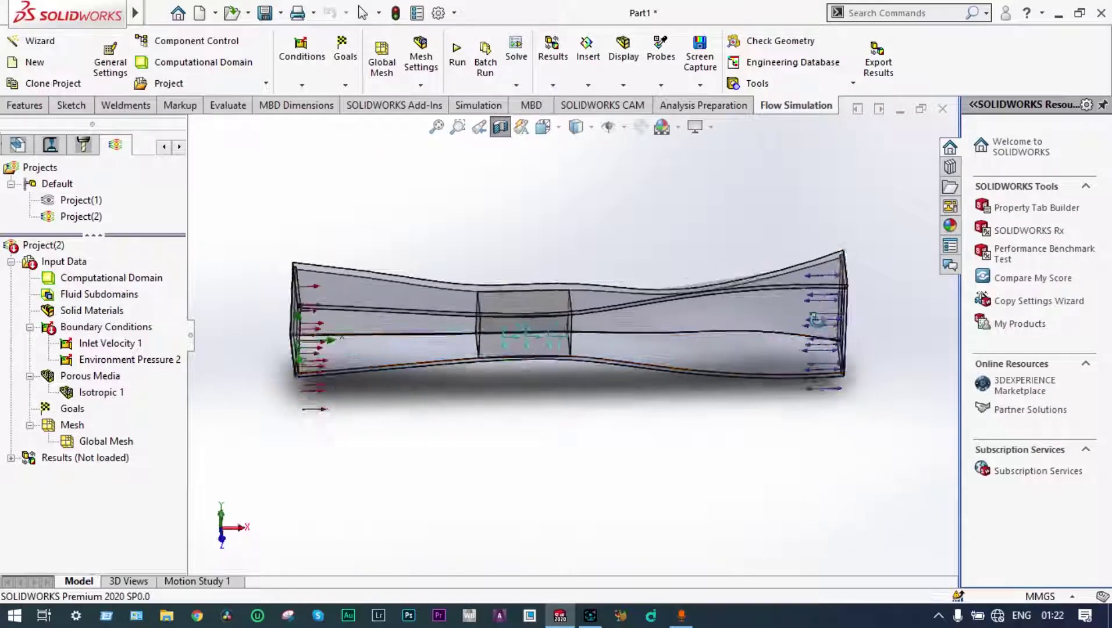
- Orbit the duct to a tilted, oblique 3D view
{"action": "middle_click_drag", "start_coordinate": [816, 319], "coordinate": [768, 343]}
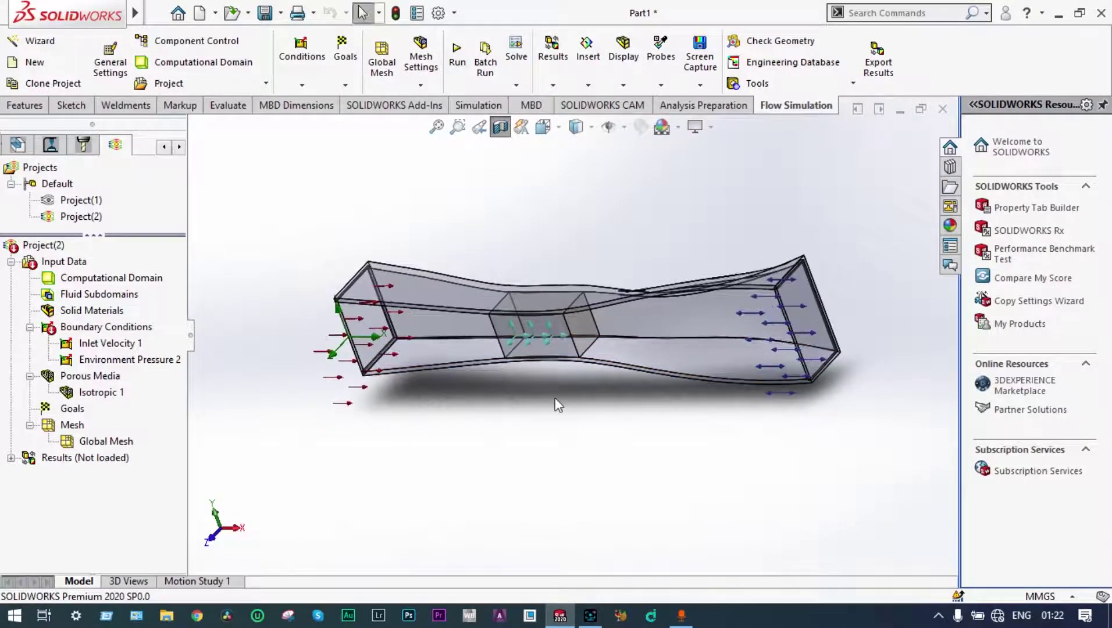
{"action": "mouse_move", "coordinate": [398, 428]}
{"action": "middle_mouse_down"}
{"action": "mouse_move", "coordinate": [377, 437]}
{"action": "mouse_move", "coordinate": [404, 419]}
{"action": "mouse_move", "coordinate": [406, 432]}
{"action": "middle_mouse_up"}
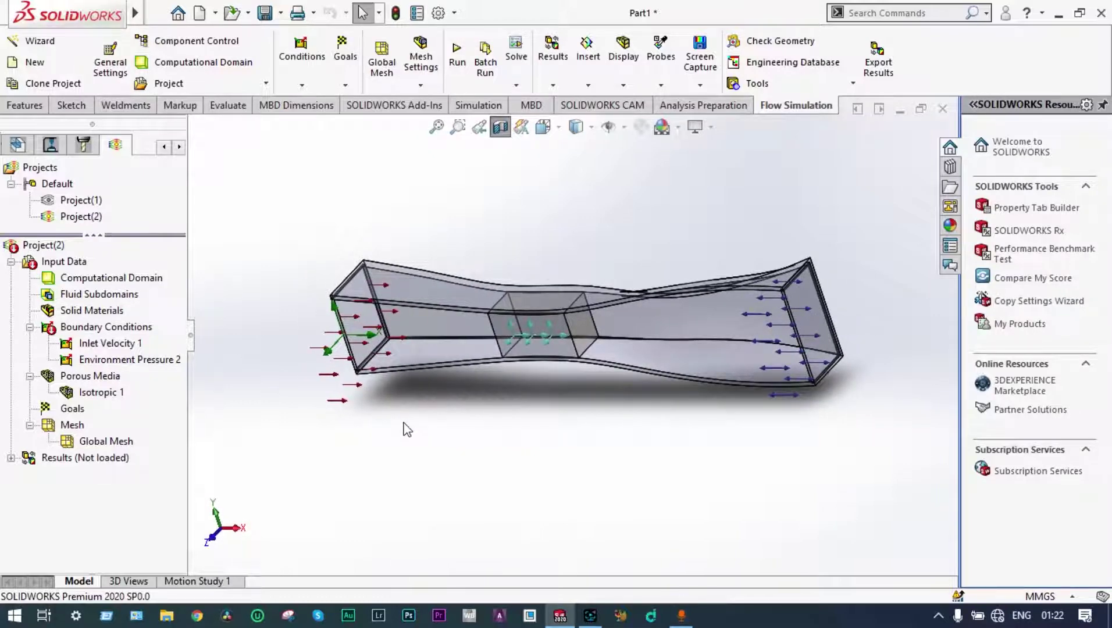
{"action": "middle_click_drag", "start_coordinate": [575, 428], "coordinate": [501, 344]}
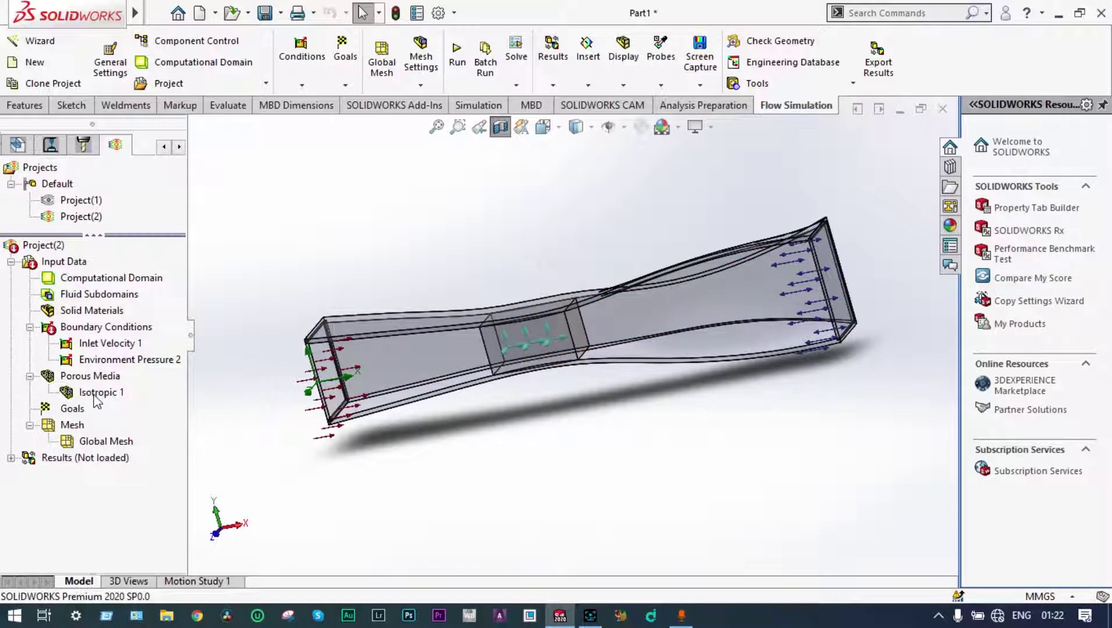
- Add an average Total Pressure surface goal on the duct's inlet face
{"action": "right_click", "coordinate": [82, 410]}
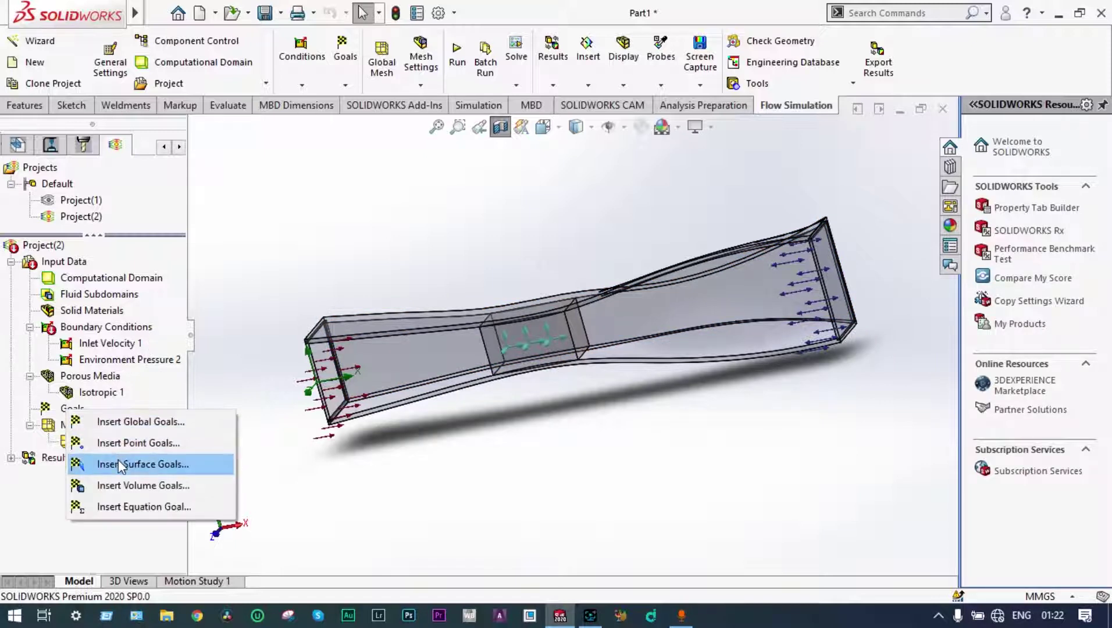
{"action": "left_click", "coordinate": [119, 464]}
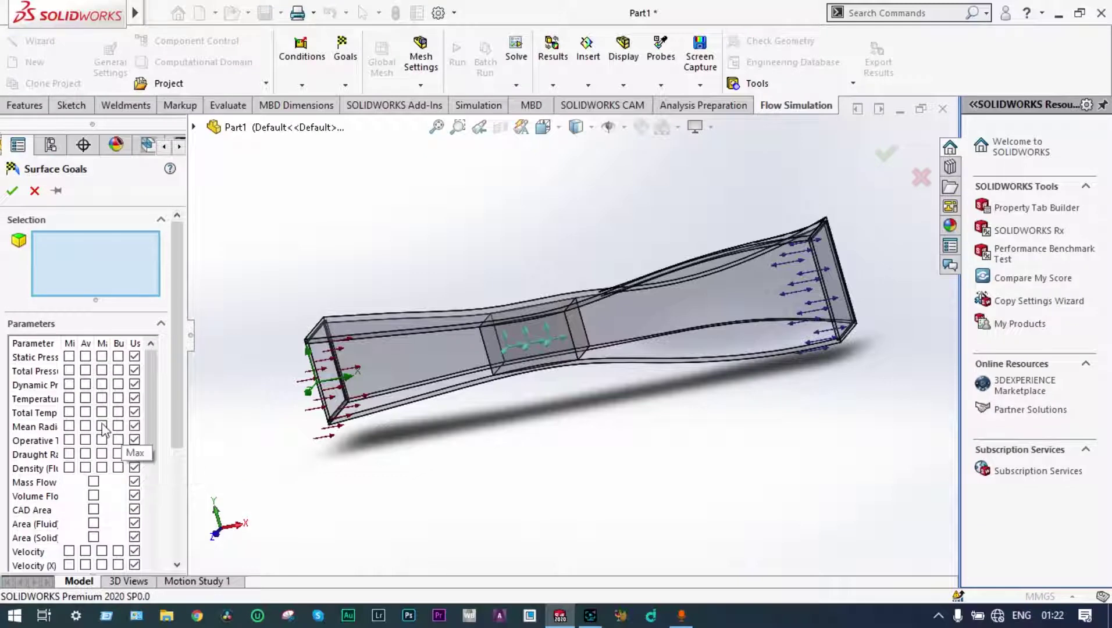
{"action": "left_click", "coordinate": [86, 370]}
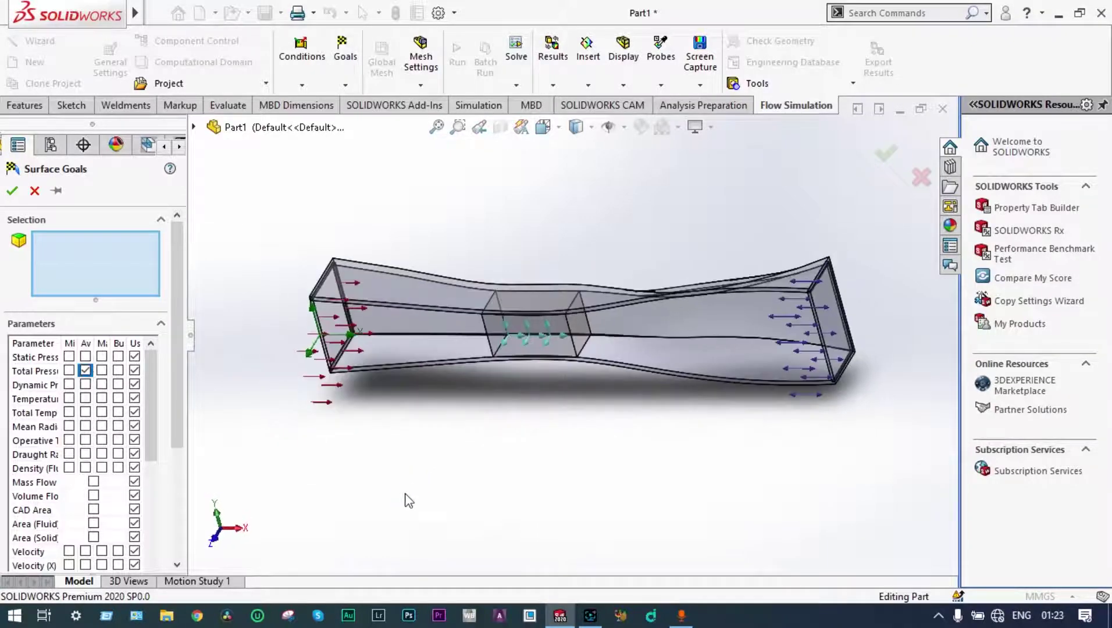
{"action": "left_click", "coordinate": [332, 319]}
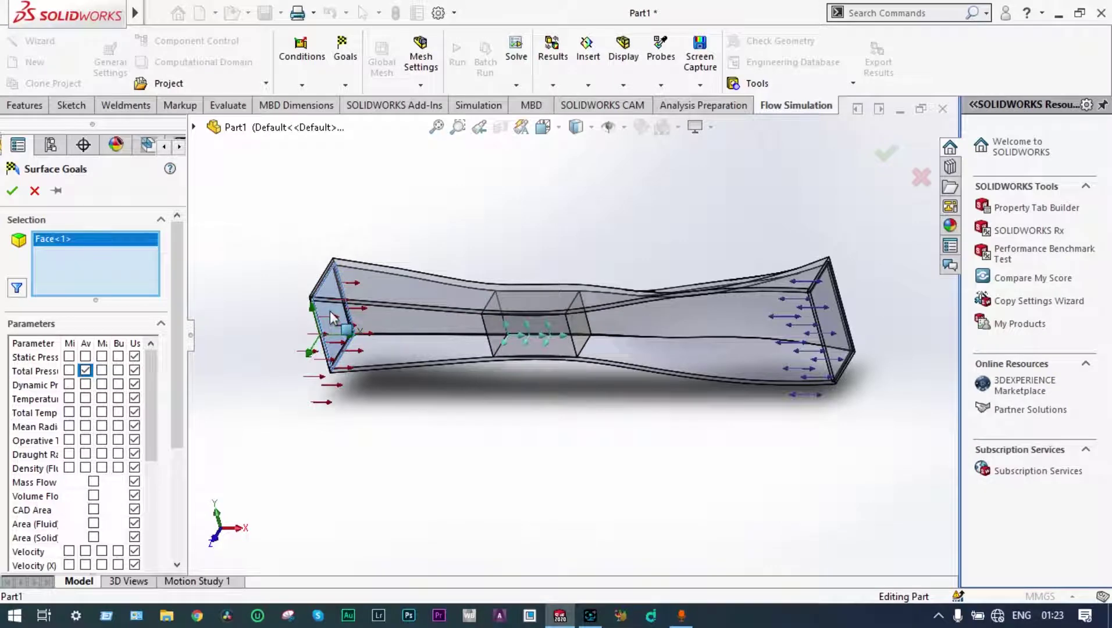
{"action": "left_click", "coordinate": [13, 190]}
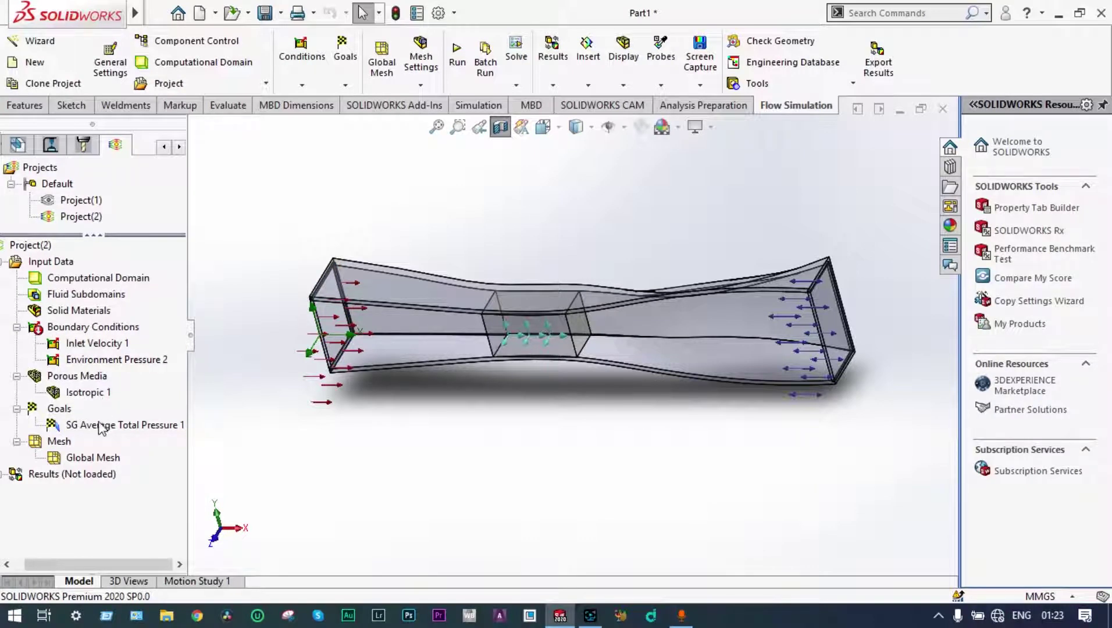
- Add a second average Total Pressure surface goal on the duct's outlet face
{"action": "right_click", "coordinate": [69, 410]}
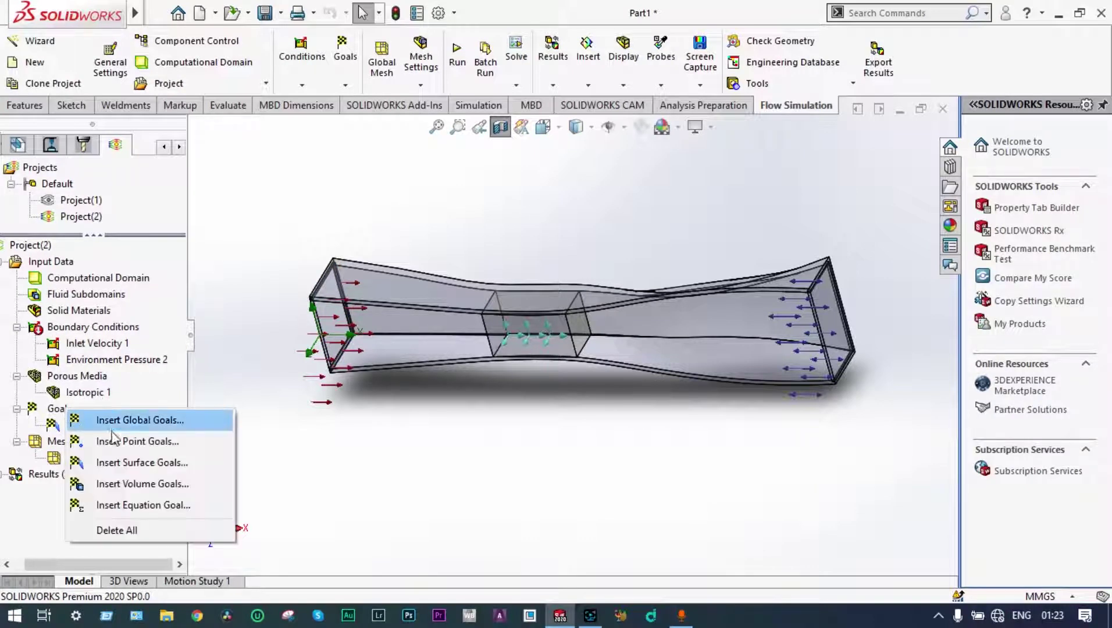
{"action": "left_click", "coordinate": [120, 463]}
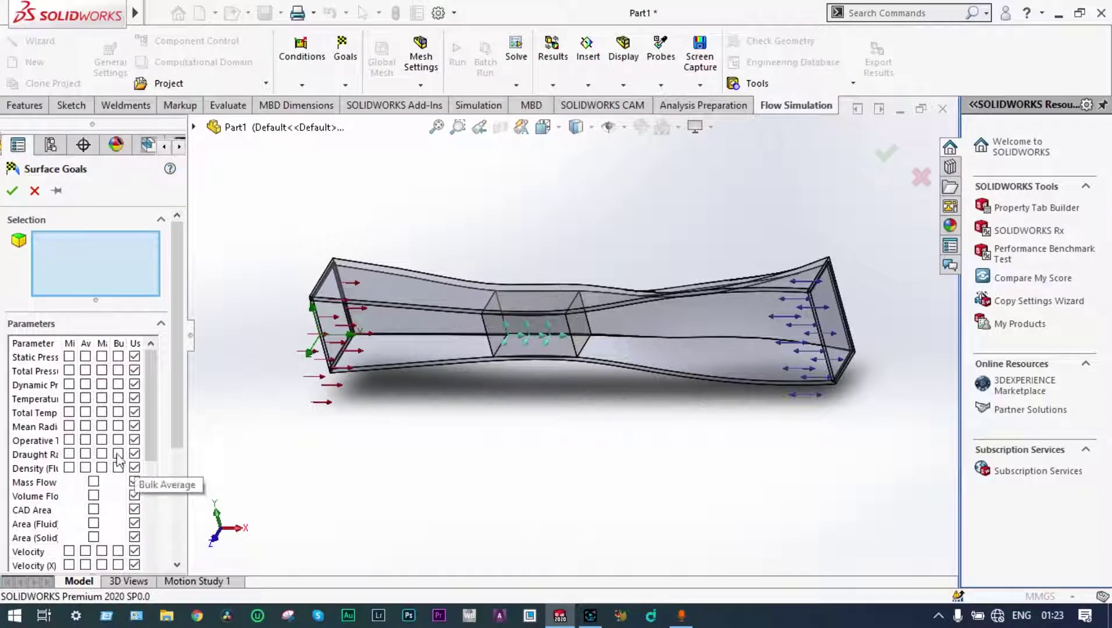
{"action": "left_click", "coordinate": [86, 370]}
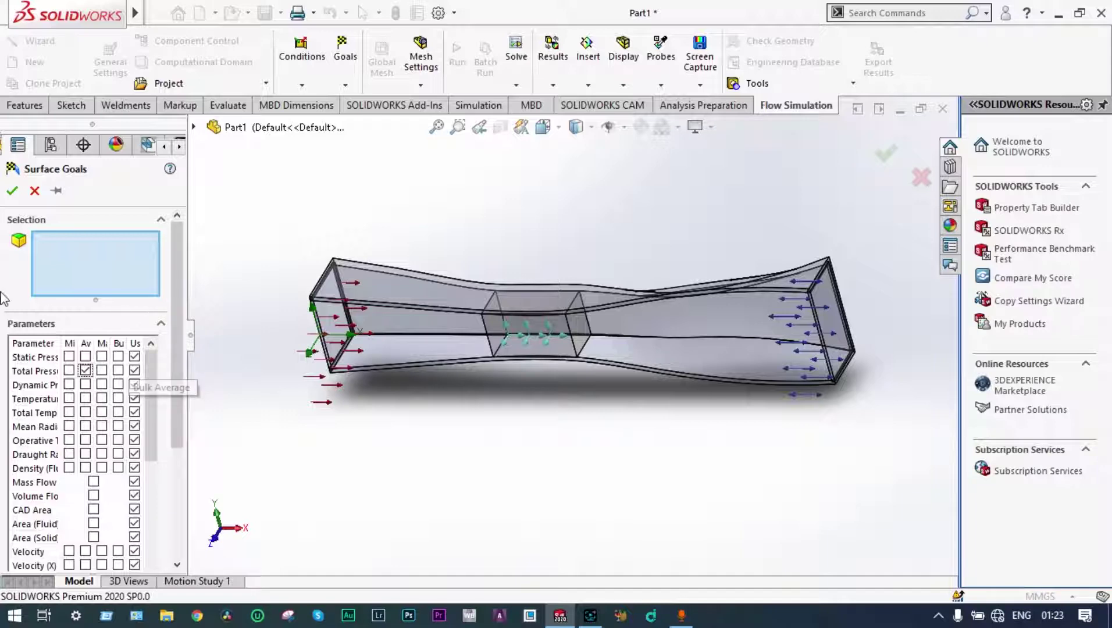
{"action": "middle_click_drag", "start_coordinate": [610, 437], "coordinate": [692, 447]}
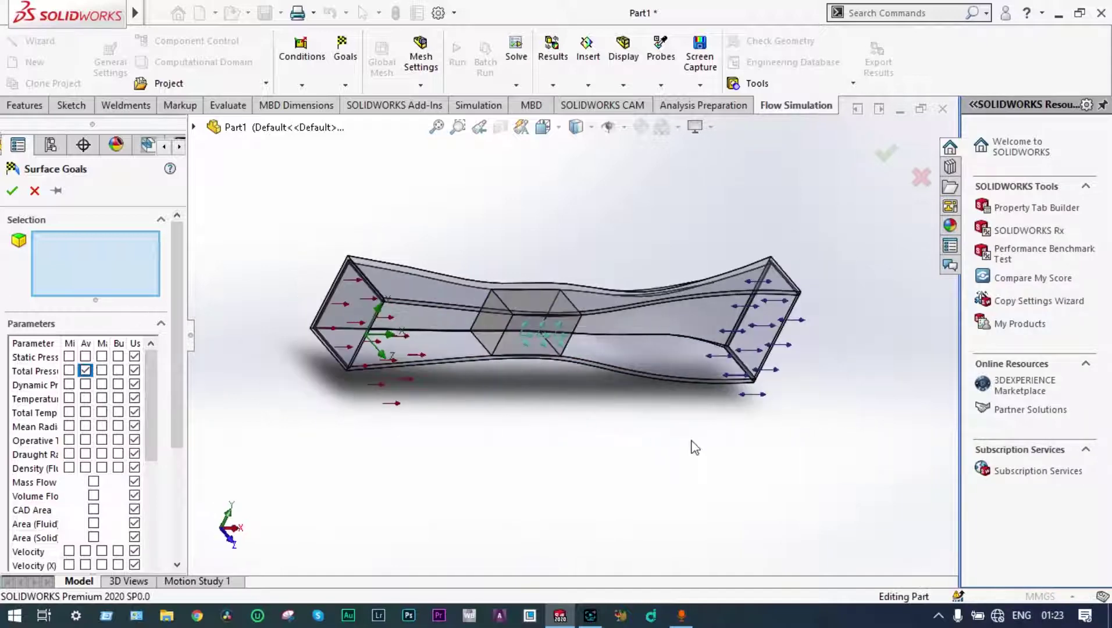
{"action": "left_click", "coordinate": [766, 317]}
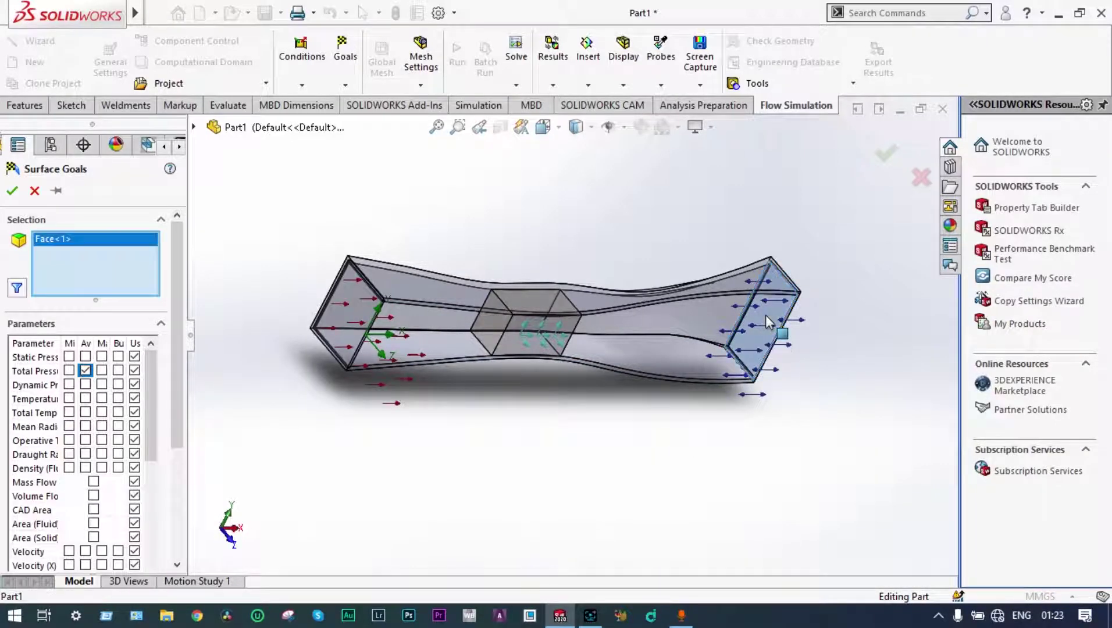
{"action": "left_click", "coordinate": [10, 194]}
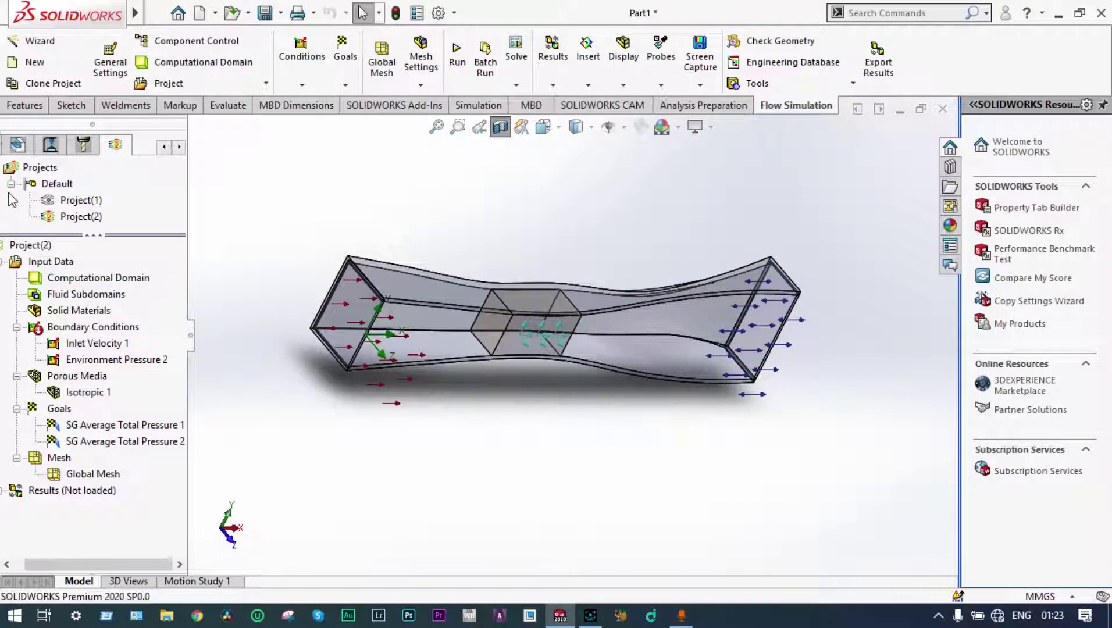
- Rename the first SG Average Total Pressure goal, replacing its trailing number with 'at entry'
{"action": "left_click", "coordinate": [146, 427]}
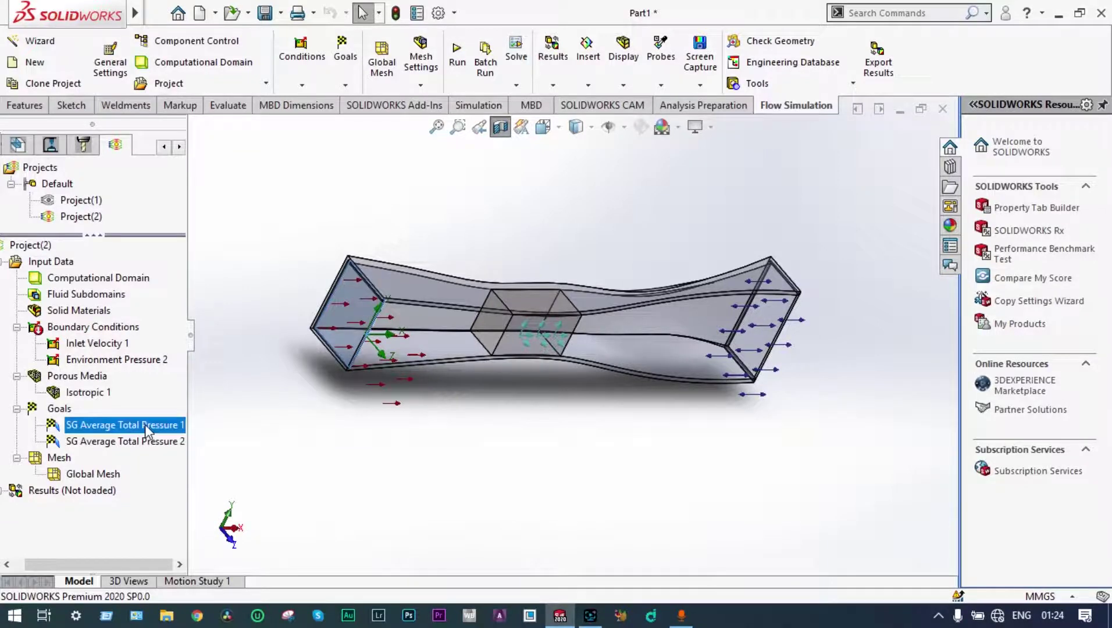
{"action": "left_click", "coordinate": [145, 428]}
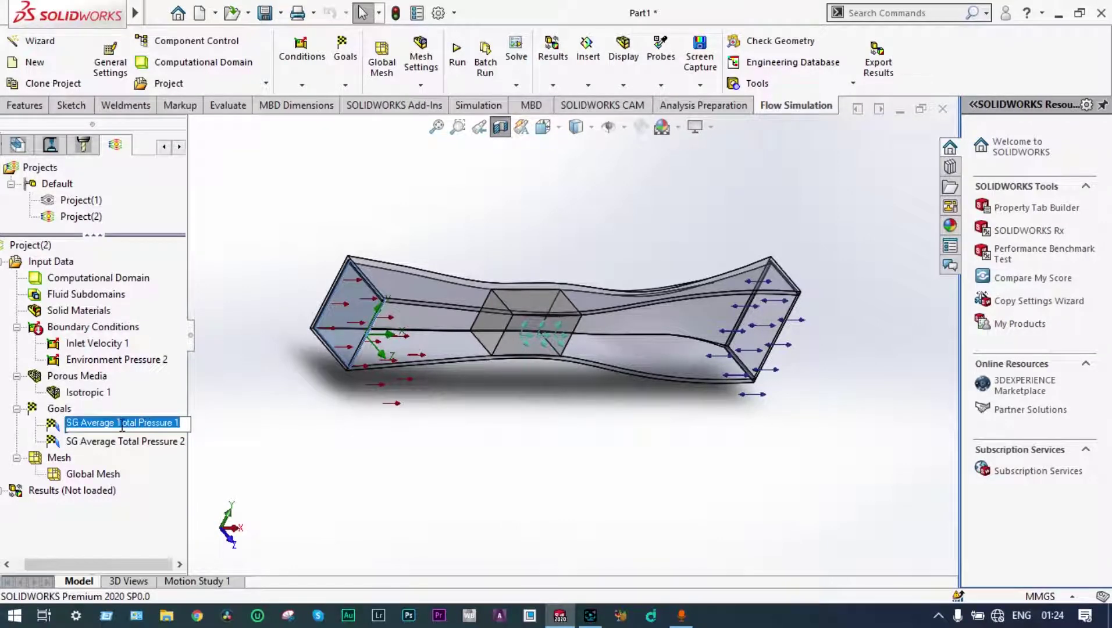
{"action": "left_click", "coordinate": [178, 422]}
{"action": "key", "text": "BackSpace"}
{"action": "type", "text": "a"}
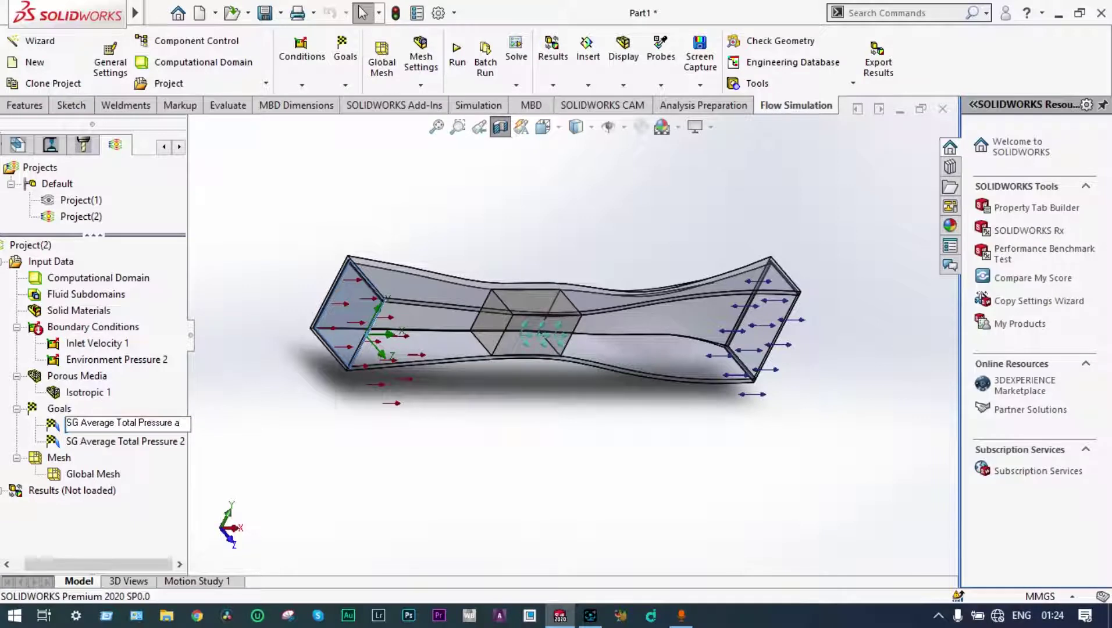
{"action": "type", "text": "t entry"}
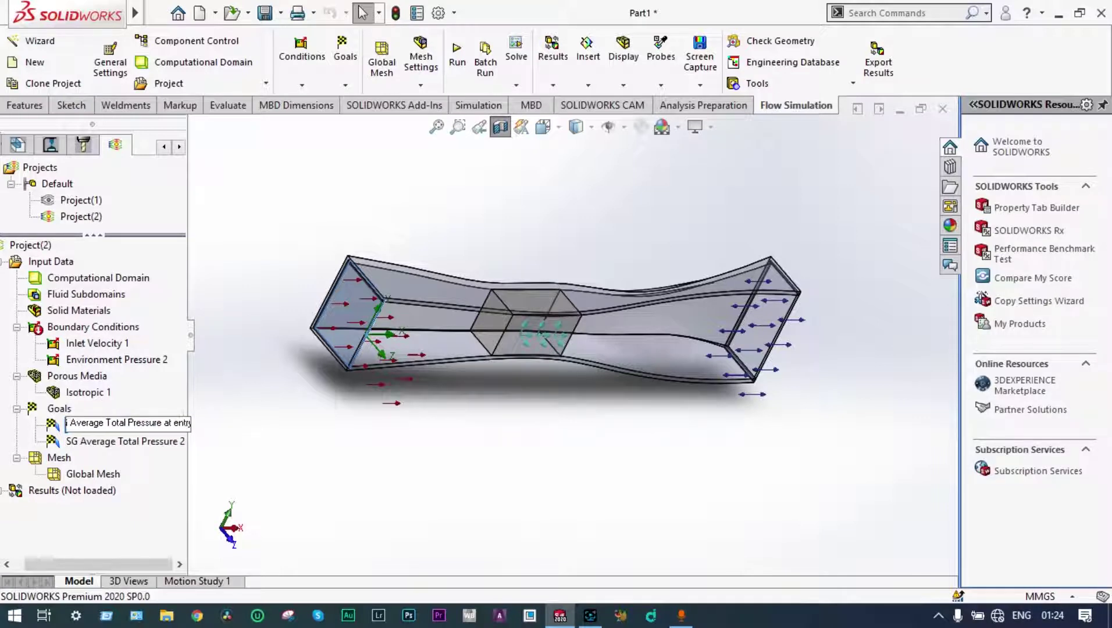
{"action": "left_click", "coordinate": [279, 464]}
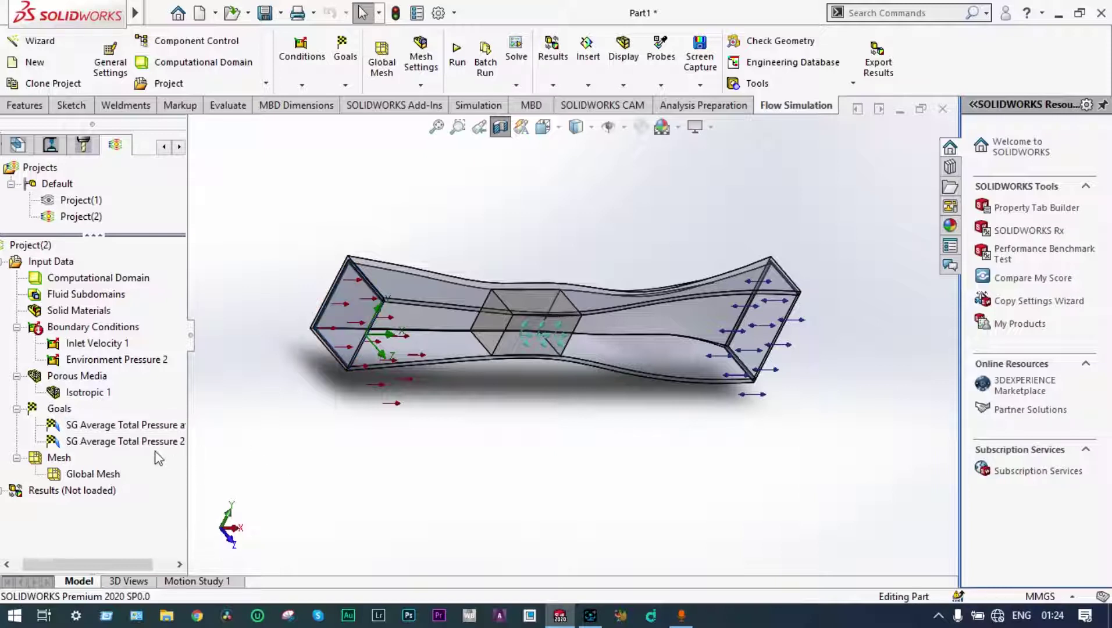
- Rename the second SG Average Total Pressure goal to end with 'at exit'
{"action": "left_click", "coordinate": [171, 442]}
{"action": "left_click", "coordinate": [171, 442]}
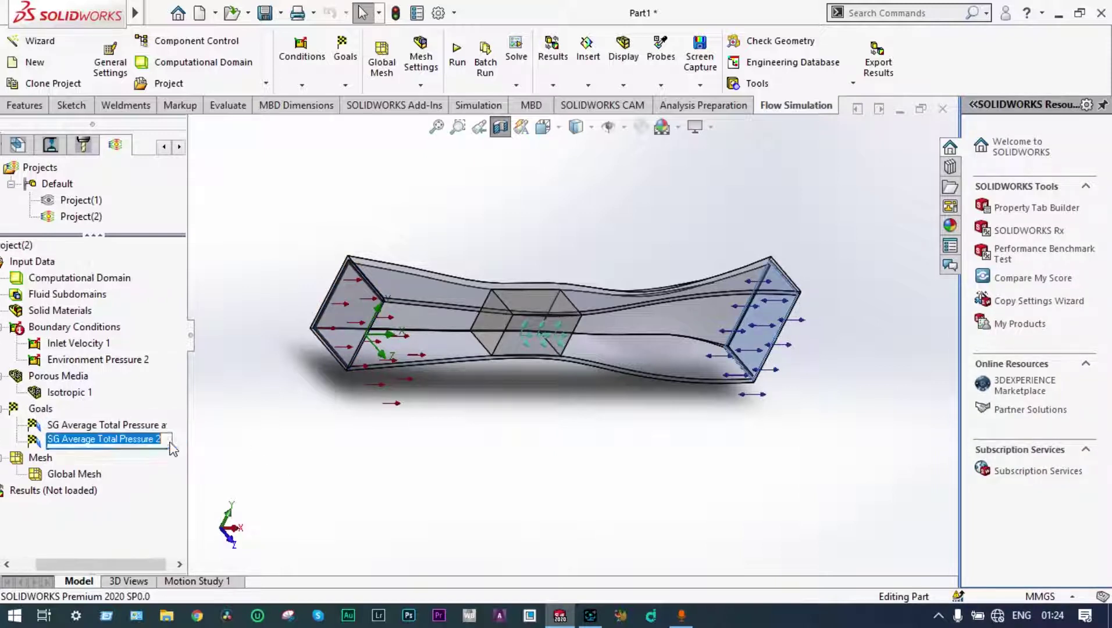
{"action": "left_click", "coordinate": [163, 442]}
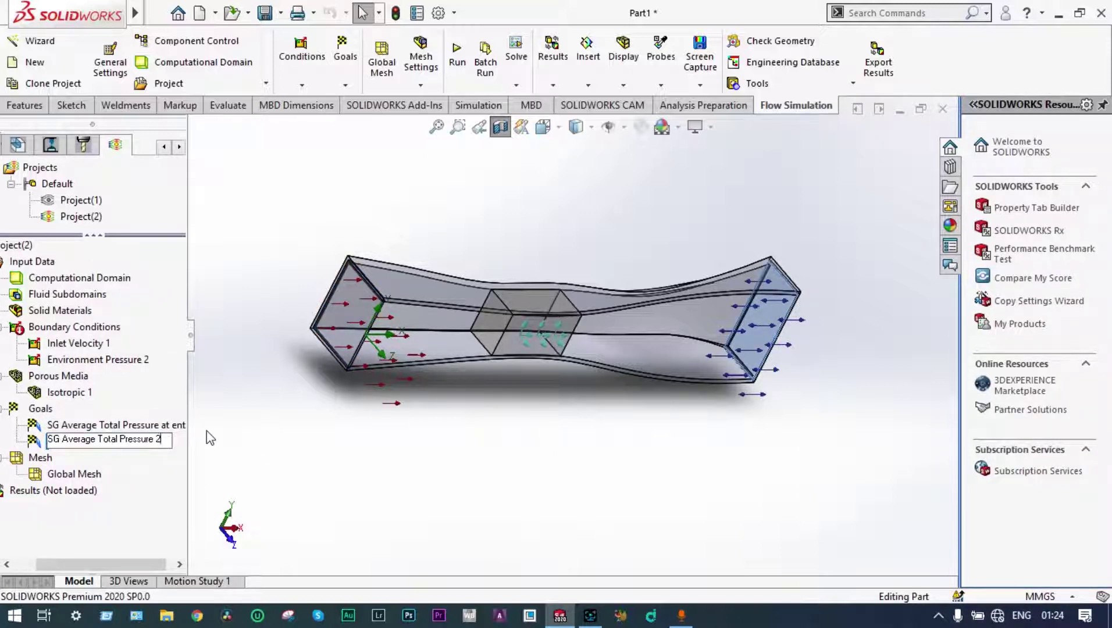
{"action": "key", "text": "BackSpace"}
{"action": "type", "text": "at exit"}
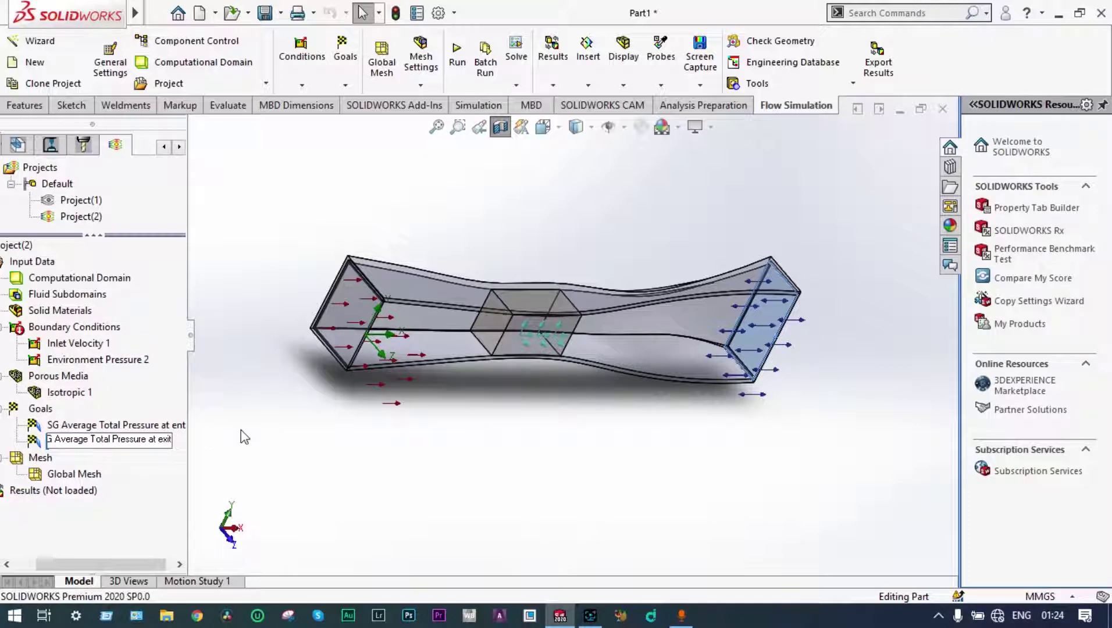
{"action": "key", "text": "Return"}
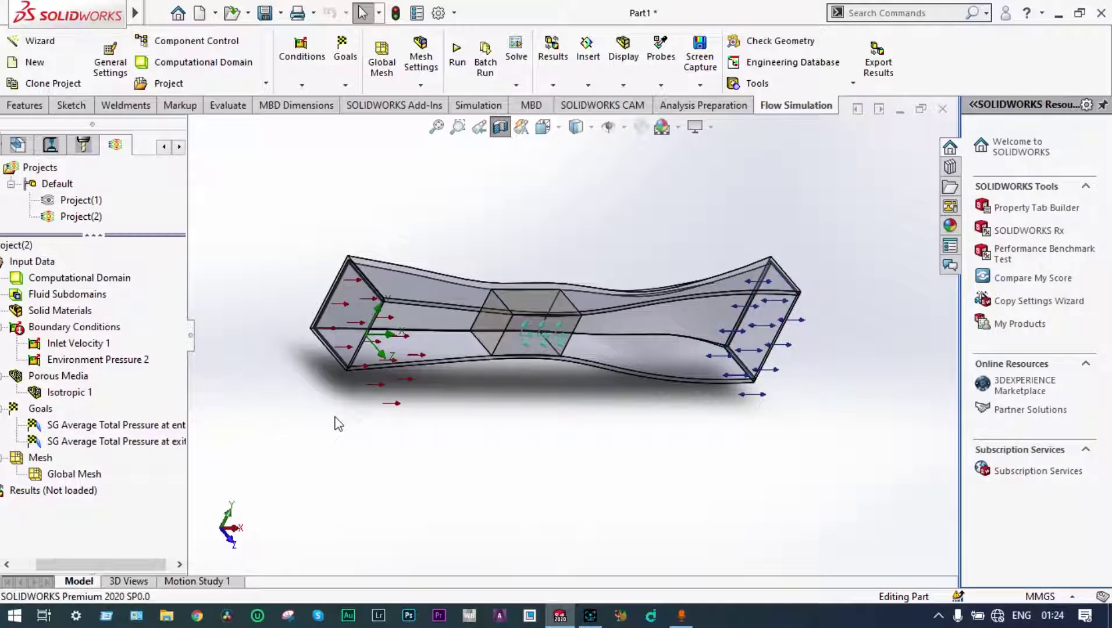
{"action": "mouse_move", "coordinate": [588, 454]}
{"action": "middle_mouse_down"}
{"action": "mouse_move", "coordinate": [620, 446]}
{"action": "mouse_move", "coordinate": [590, 452]}
{"action": "middle_mouse_up"}
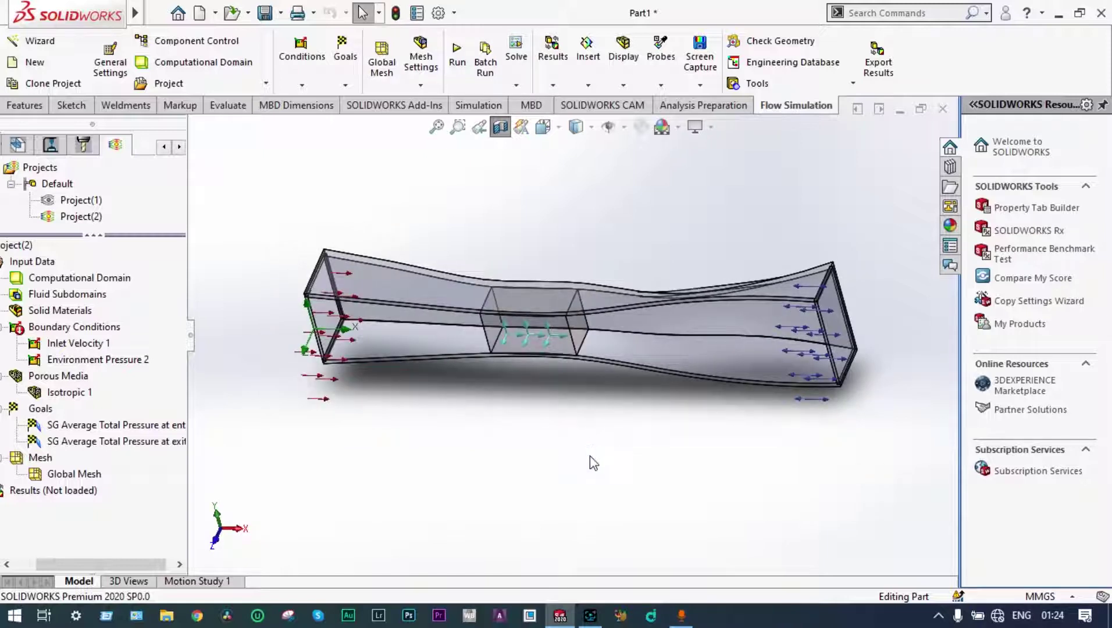
- Add a surface goal tracking average fluid temperature on the duct's inlet face
{"action": "right_click", "coordinate": [46, 414]}
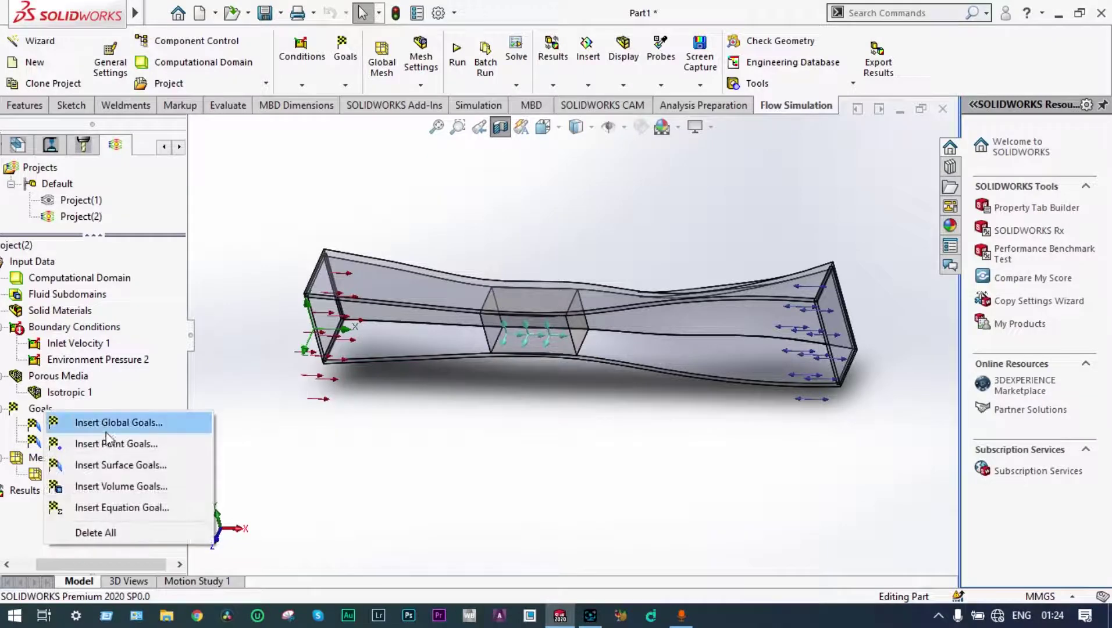
{"action": "left_click", "coordinate": [121, 465]}
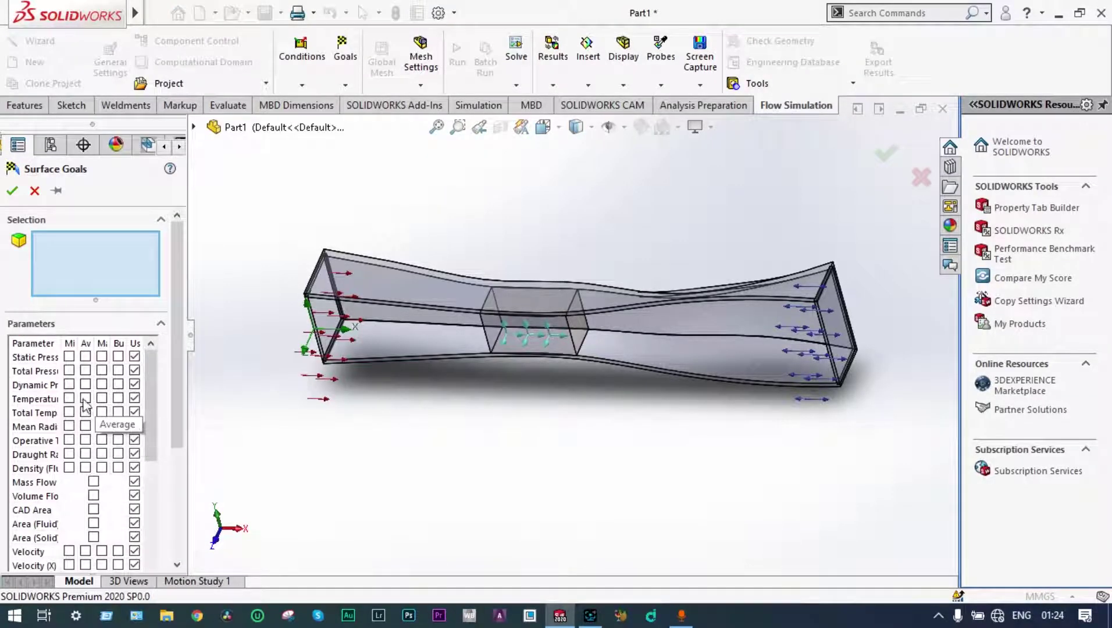
{"action": "left_click", "coordinate": [85, 398]}
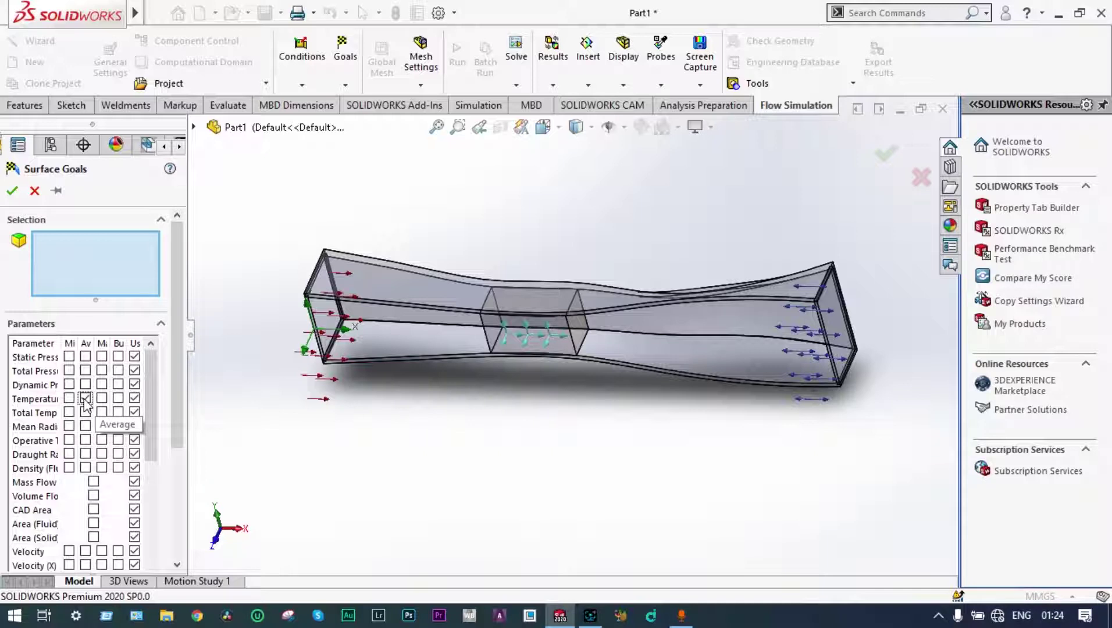
{"action": "left_click", "coordinate": [329, 314]}
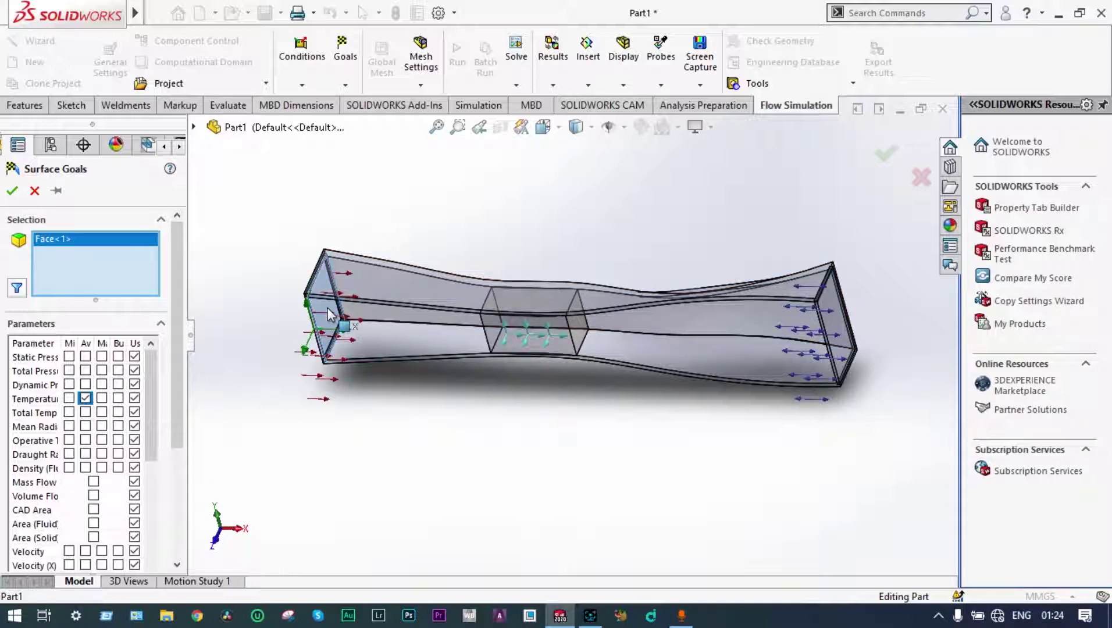
{"action": "left_click", "coordinate": [12, 191]}
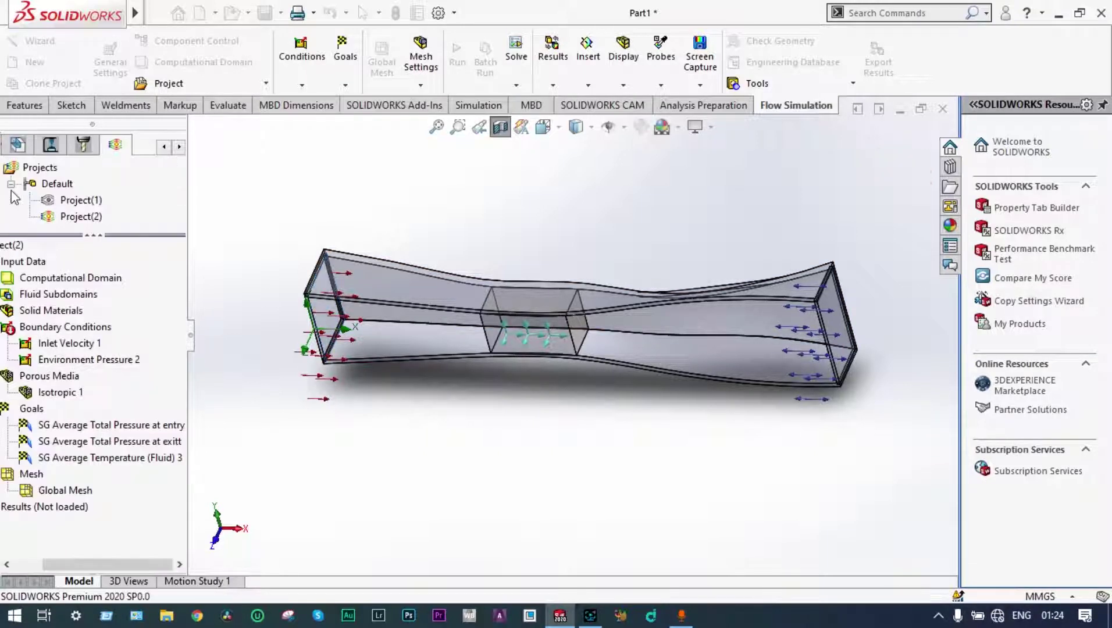
- Rename the new temperature goal, replacing the trailing 3 with 'at e'
{"action": "left_click", "coordinate": [179, 458]}
{"action": "left_click", "coordinate": [179, 458]}
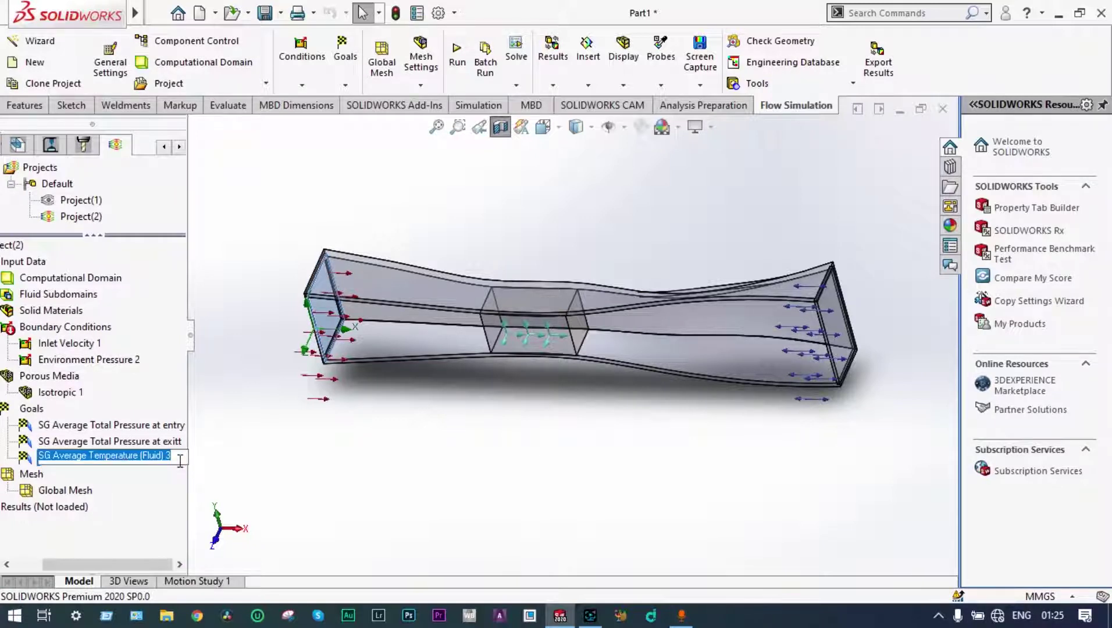
{"action": "left_click", "coordinate": [181, 459]}
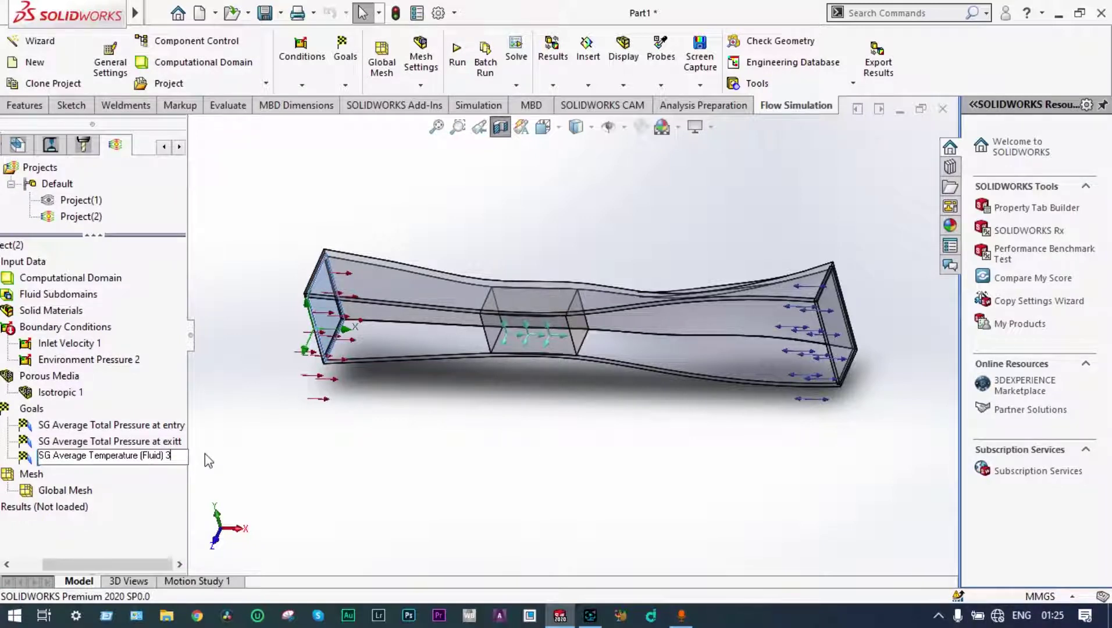
{"action": "key", "text": "BackSpace"}
{"action": "type", "text": "at e"}
{"action": "key", "text": "Return"}
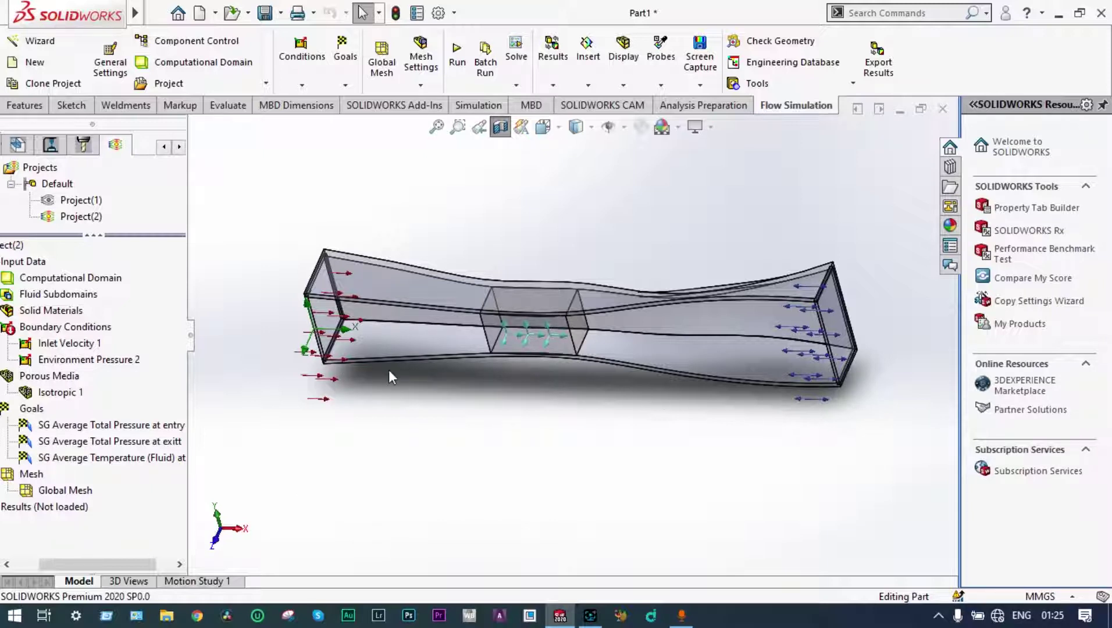
{"action": "right_click", "coordinate": [41, 407]}
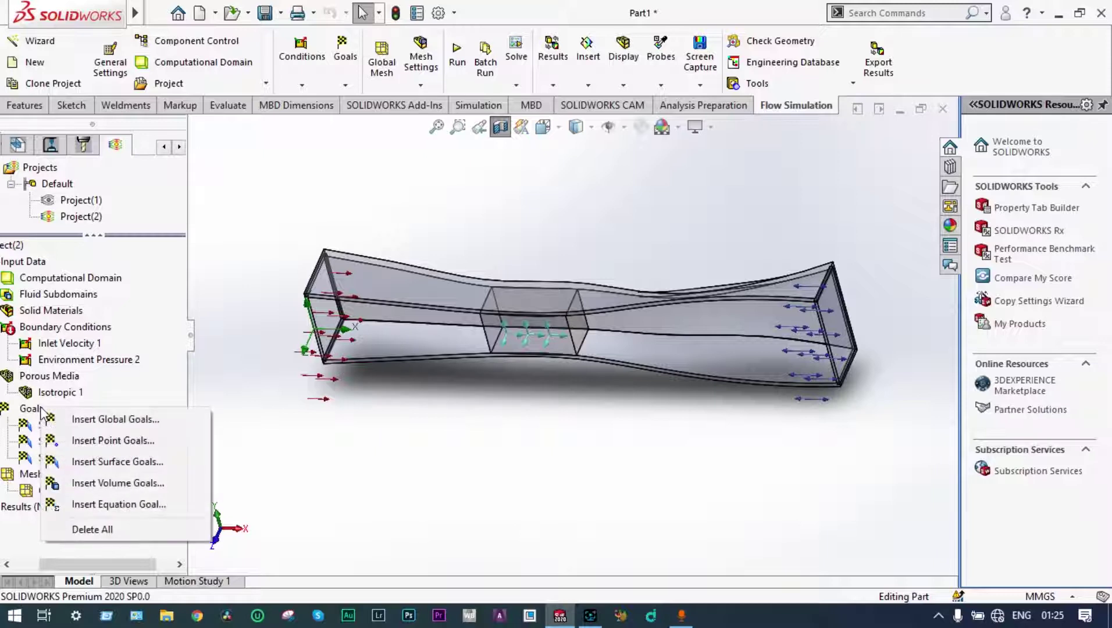
- Add a surface goal for average fluid temperature on the duct's outlet face
{"action": "left_click", "coordinate": [122, 463]}
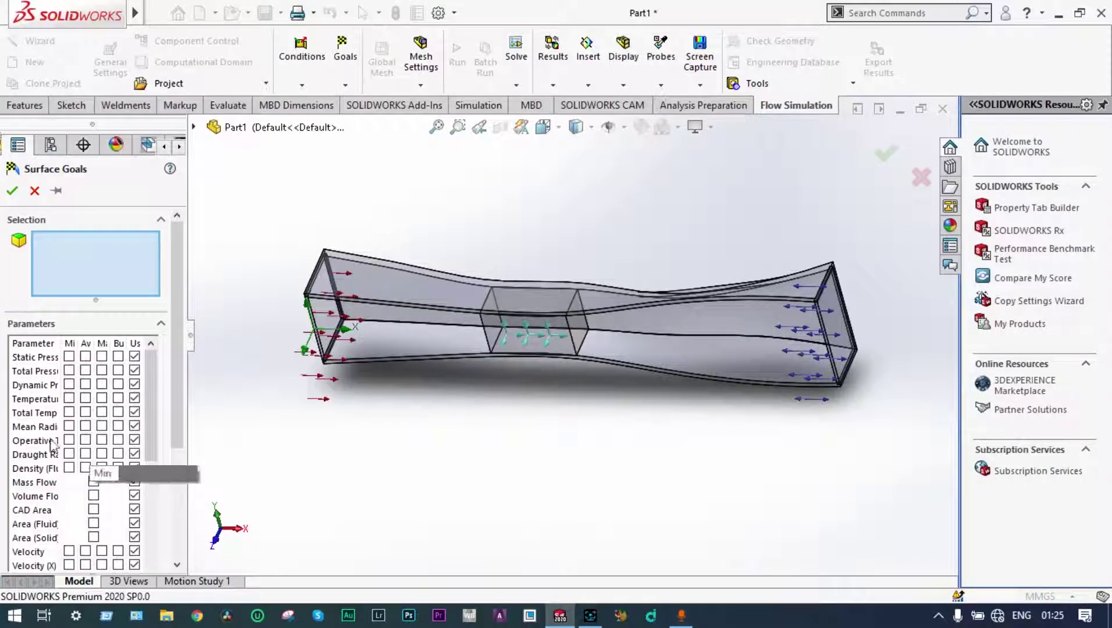
{"action": "left_click", "coordinate": [85, 397]}
{"action": "middle_click_drag", "start_coordinate": [416, 436], "coordinate": [488, 445]}
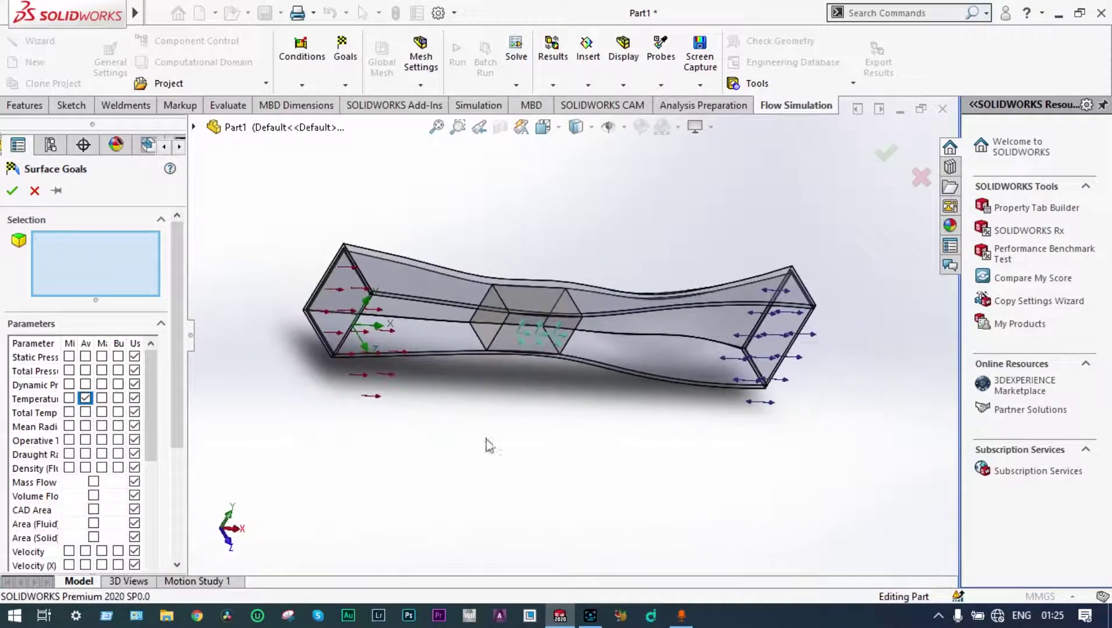
{"action": "left_click", "coordinate": [777, 346]}
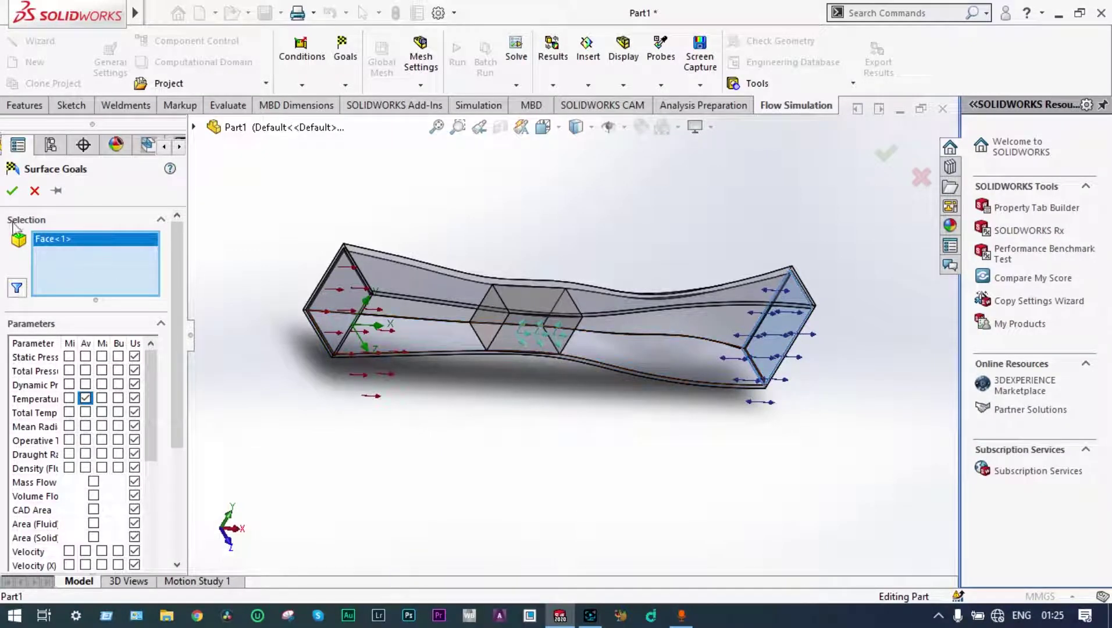
{"action": "left_click", "coordinate": [11, 192]}
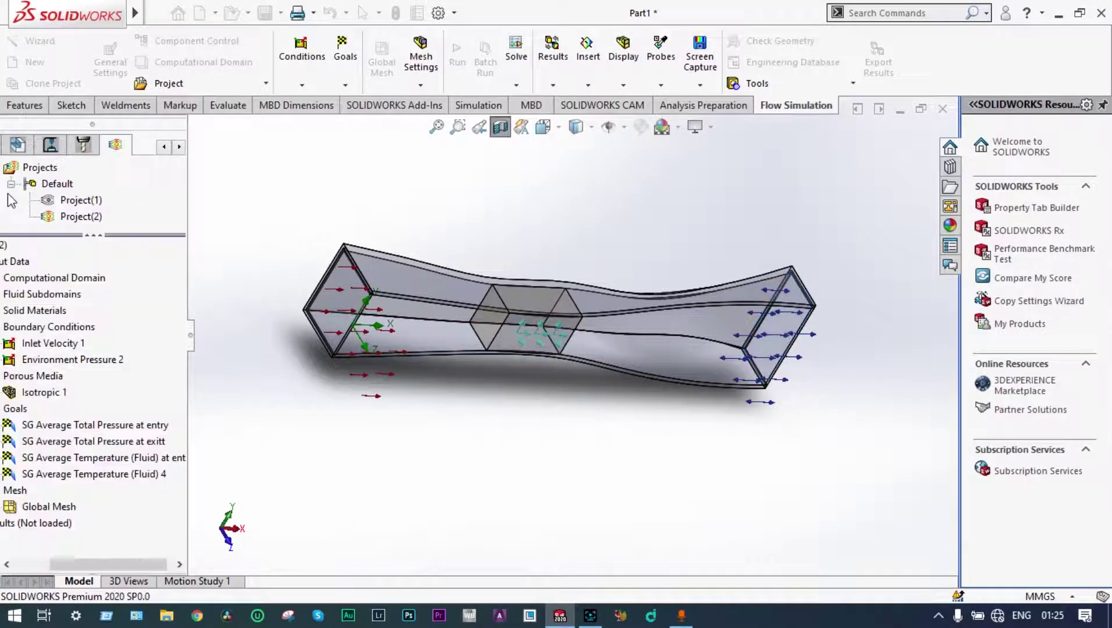
- Rename the outlet temperature goal to SG Average Temperature (Fluid) at exit
{"action": "left_click", "coordinate": [165, 476]}
{"action": "left_click", "coordinate": [165, 476]}
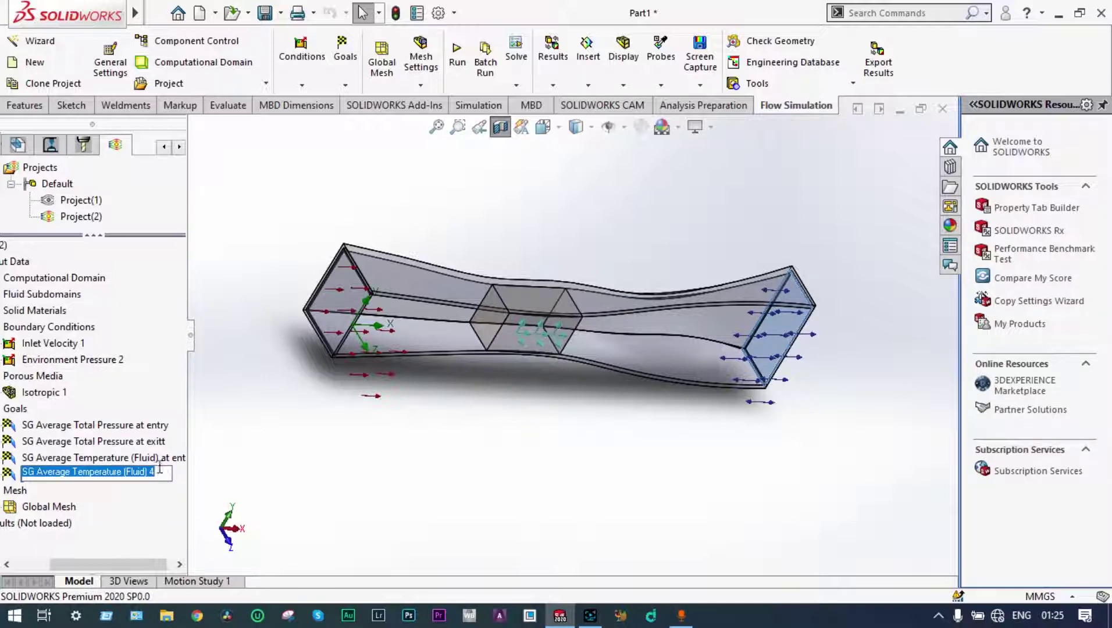
{"action": "left_click", "coordinate": [160, 468]}
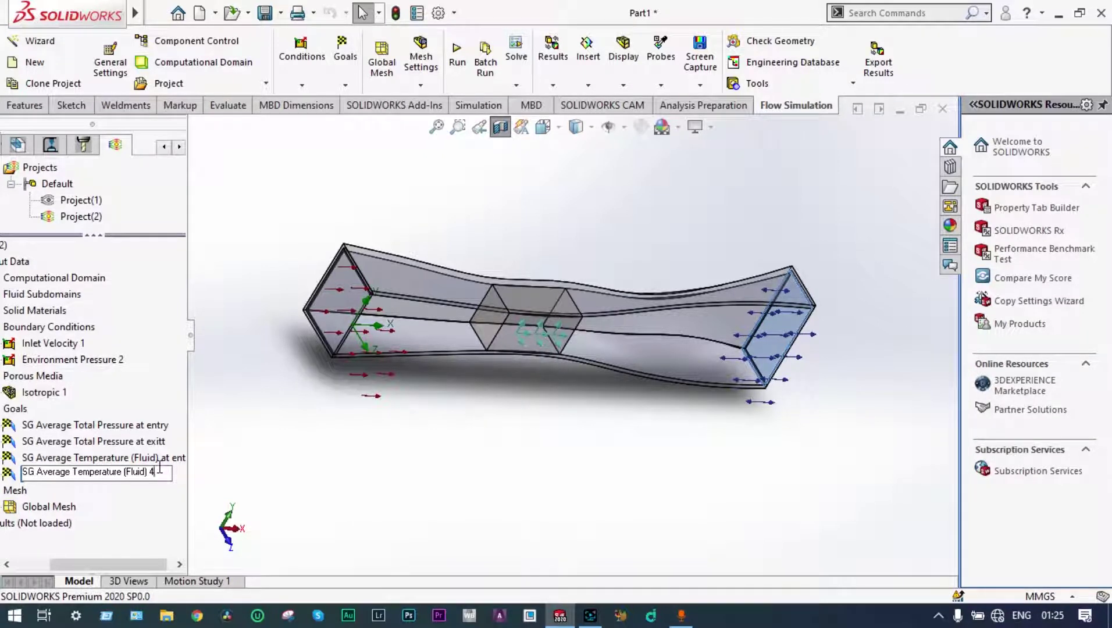
{"action": "type", "text": "at exit"}
{"action": "left_click", "coordinate": [252, 483]}
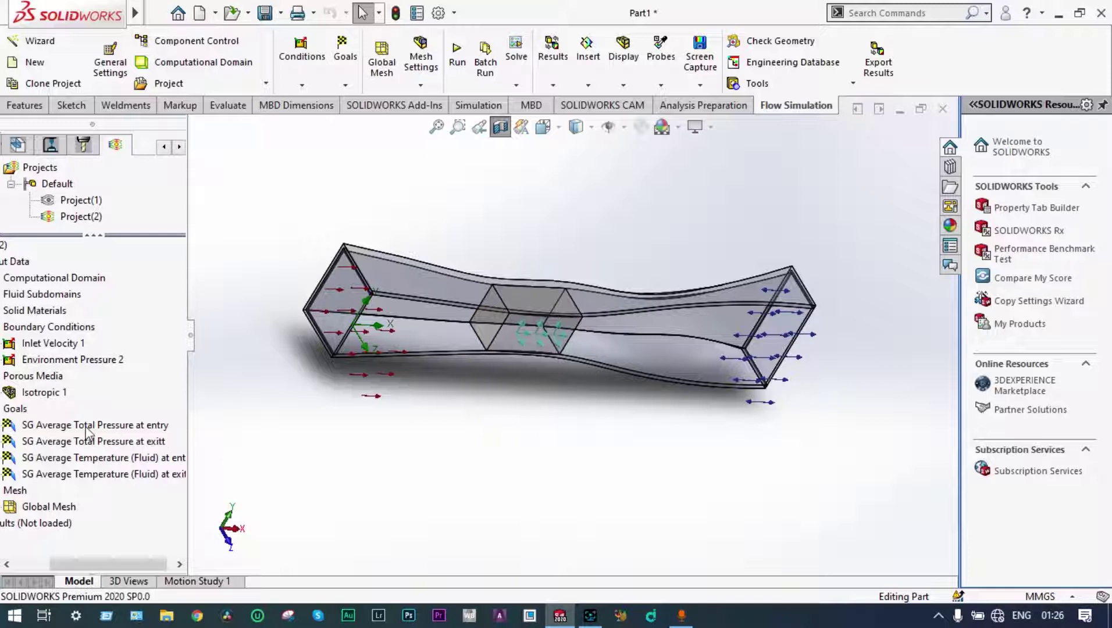
- Create an equation goal: entry total pressure minus exit total pressure
{"action": "right_click", "coordinate": [20, 410]}
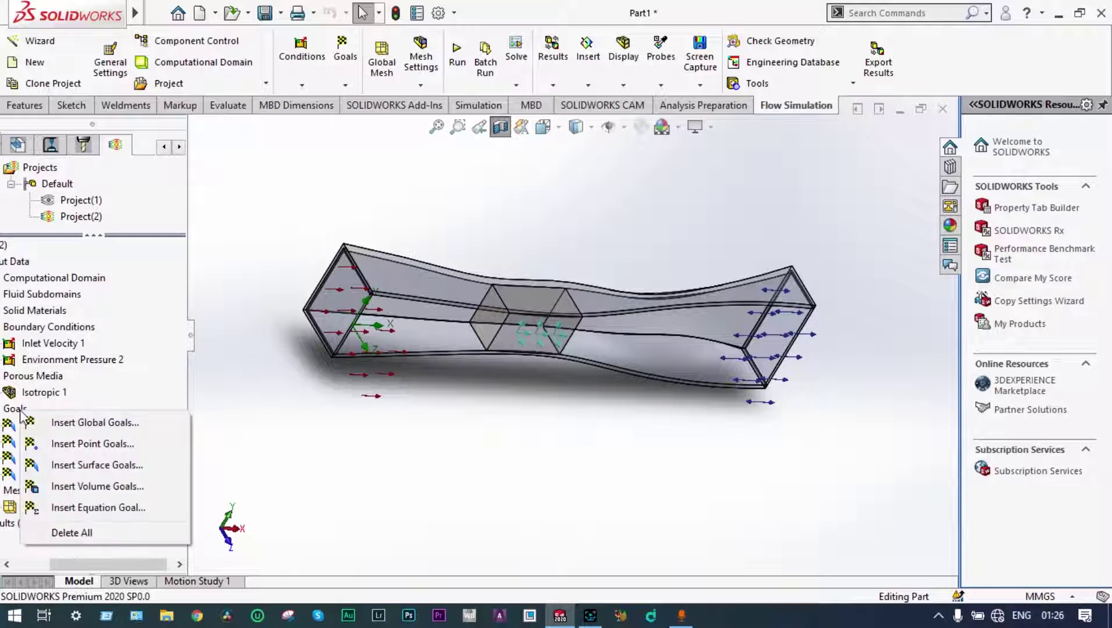
{"action": "left_click", "coordinate": [99, 510]}
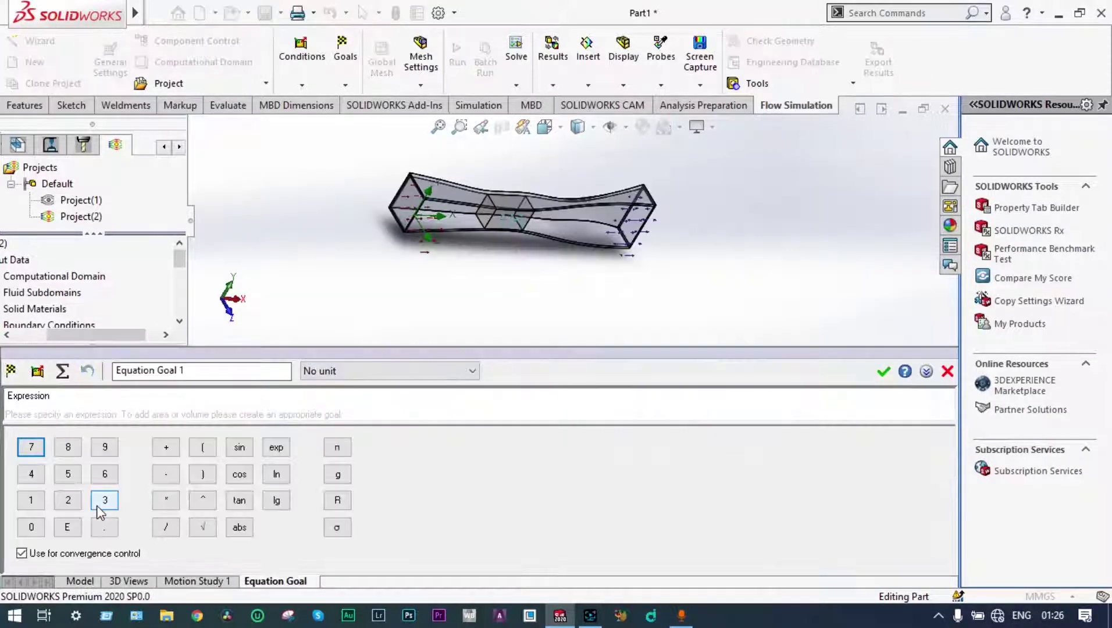
{"action": "left_click", "coordinate": [11, 372]}
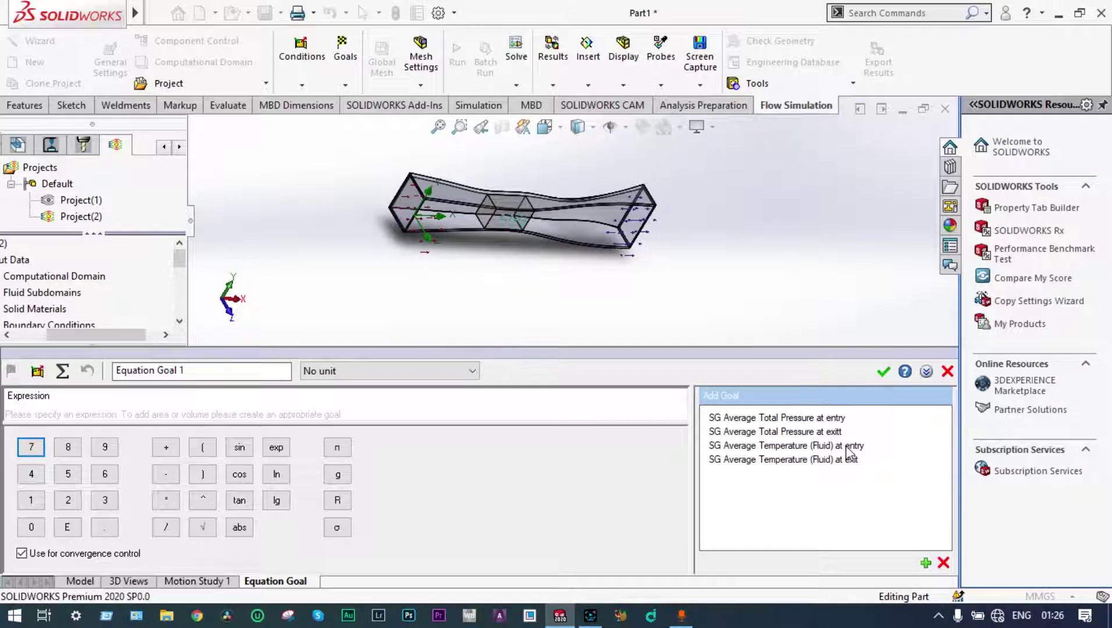
{"action": "double_click", "coordinate": [760, 418]}
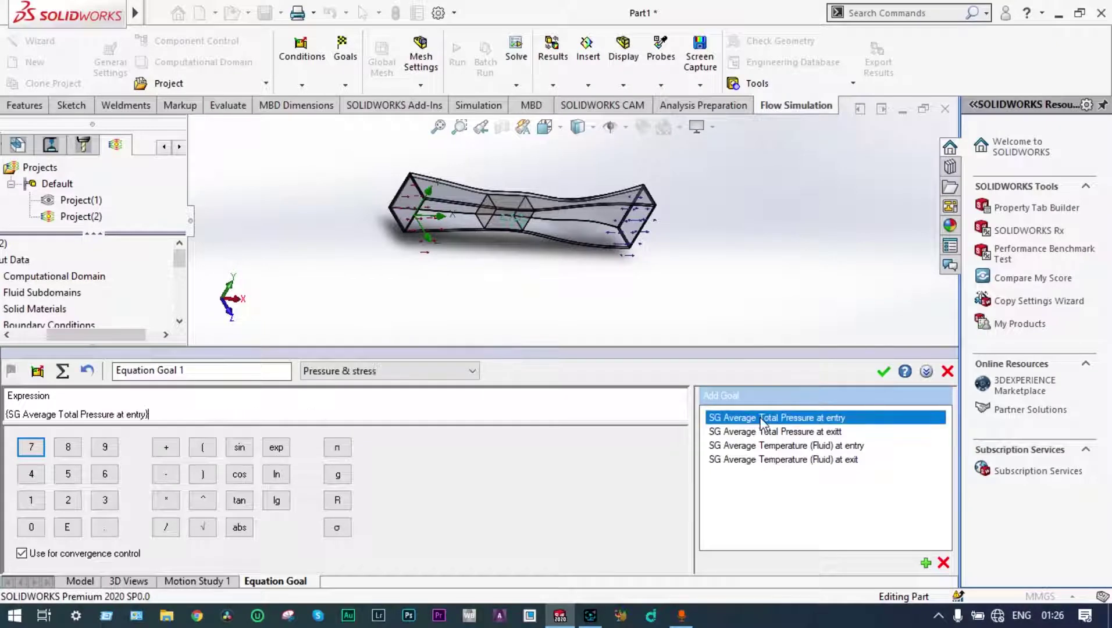
{"action": "left_click", "coordinate": [167, 475]}
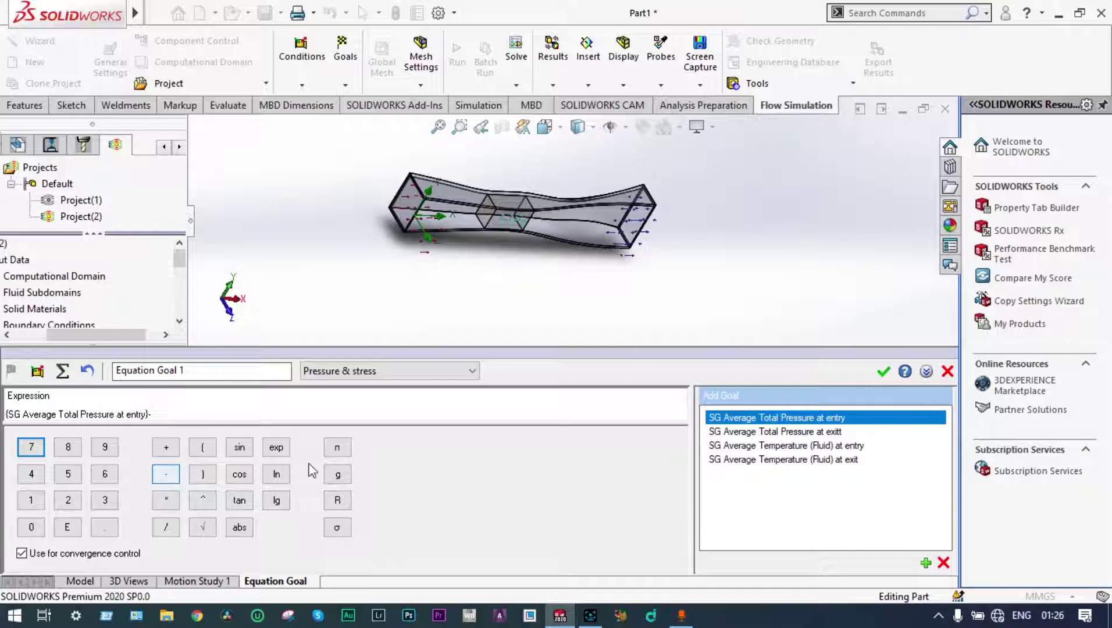
{"action": "left_click", "coordinate": [812, 431]}
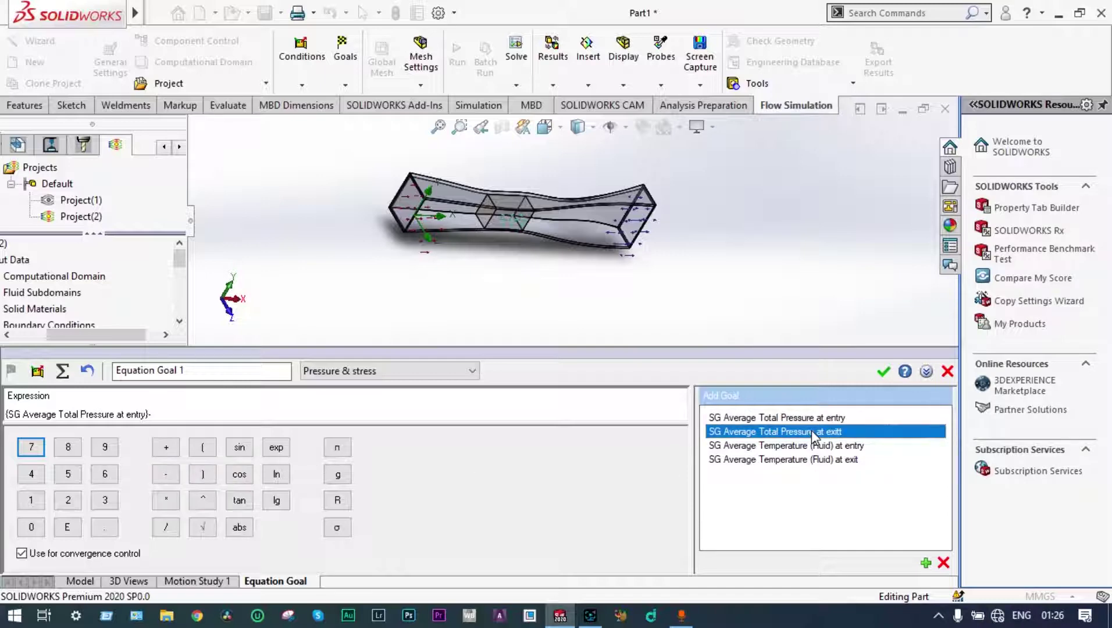
{"action": "double_click", "coordinate": [812, 431]}
{"action": "left_click", "coordinate": [884, 371]}
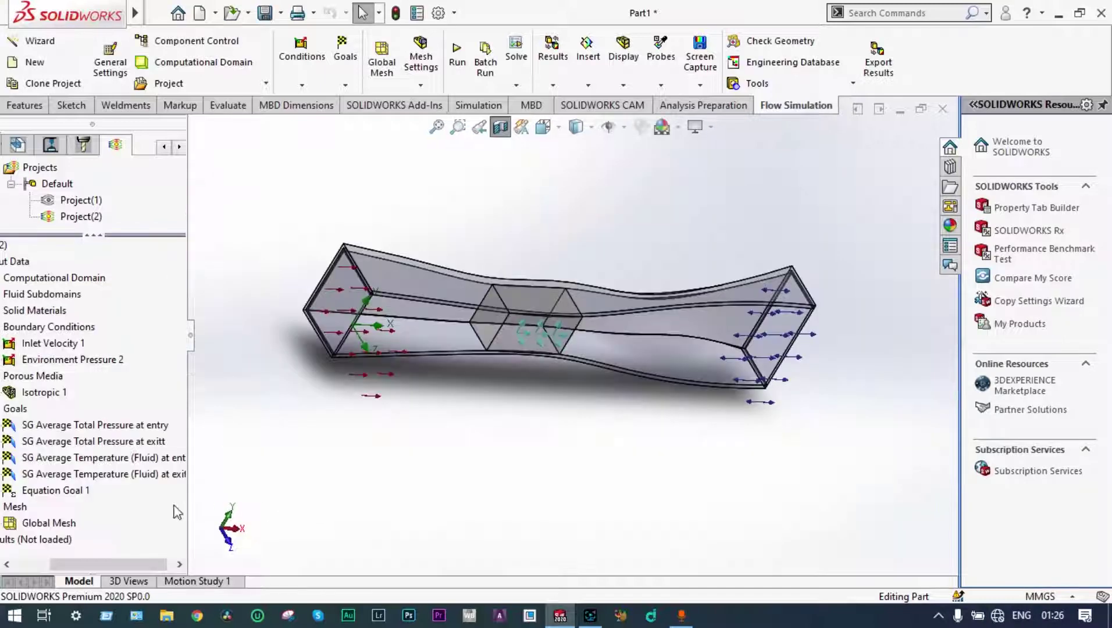
- Rename Equation Goal 1 to 'Pressure difference'
{"action": "right_click", "coordinate": [84, 497]}
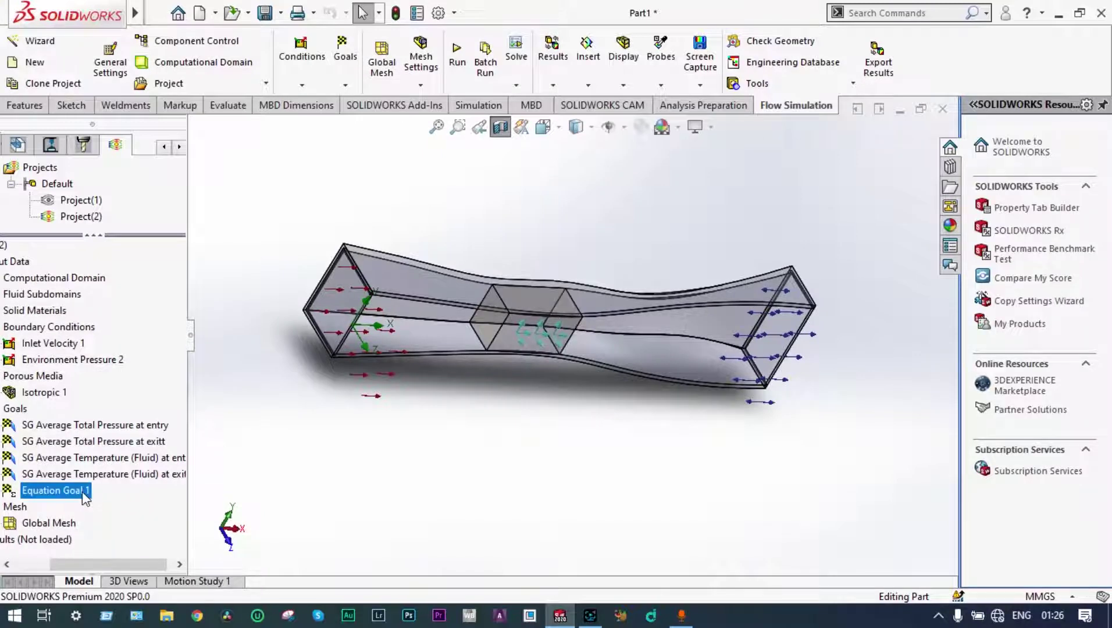
{"action": "left_click", "coordinate": [74, 499]}
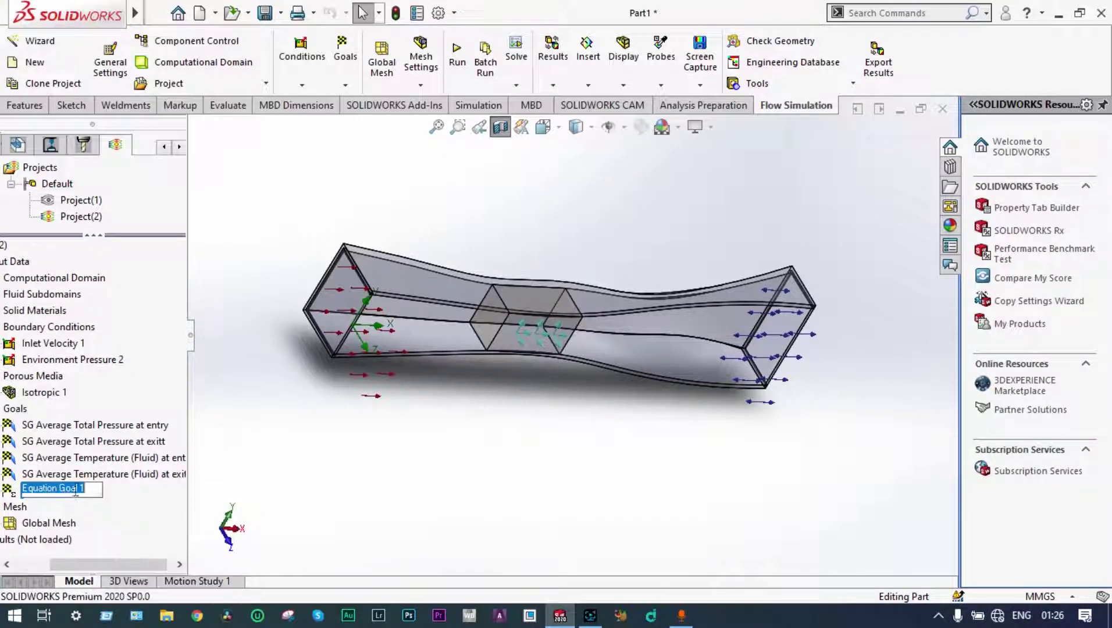
{"action": "key", "text": "BackSpace"}
{"action": "key", "text": "BackSpace"}
{"action": "key", "text": "BackSpace"}
{"action": "key", "text": "BackSpace"}
{"action": "key", "text": "BackSpace"}
{"action": "key", "text": "BackSpace"}
{"action": "key", "text": "BackSpace"}
{"action": "key", "text": "BackSpace"}
{"action": "key", "text": "BackSpace"}
{"action": "key", "text": "BackSpace"}
{"action": "key", "text": "BackSpace"}
{"action": "key", "text": "BackSpace"}
{"action": "key", "text": "BackSpace"}
{"action": "key", "text": "BackSpace"}
{"action": "key", "text": "BackSpace"}
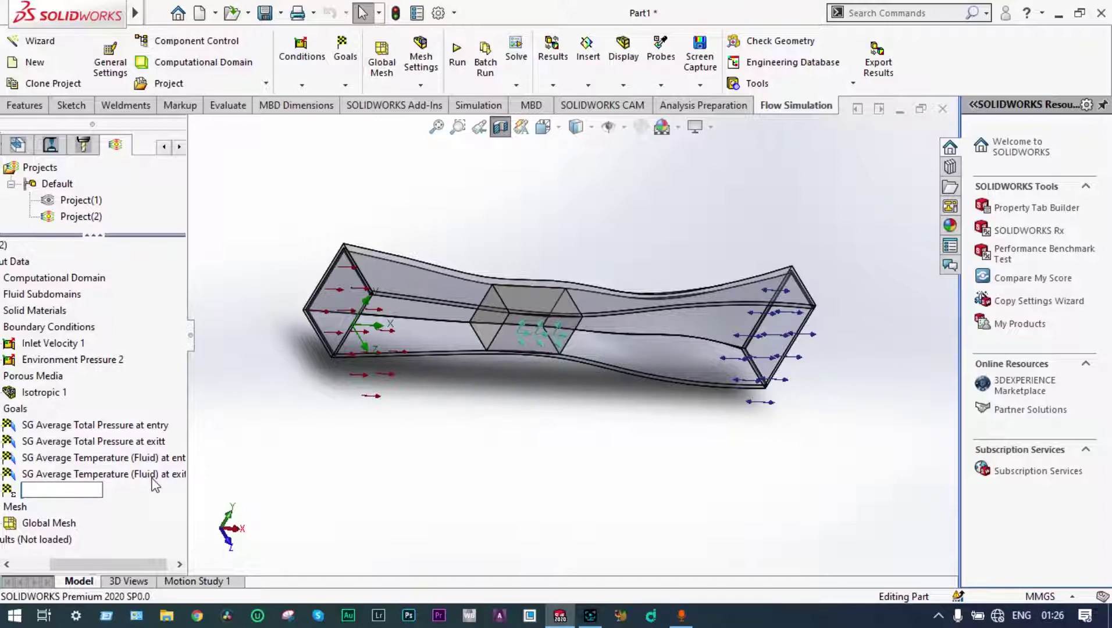
{"action": "type", "text": "Pressure difference"}
{"action": "key", "text": "Return"}
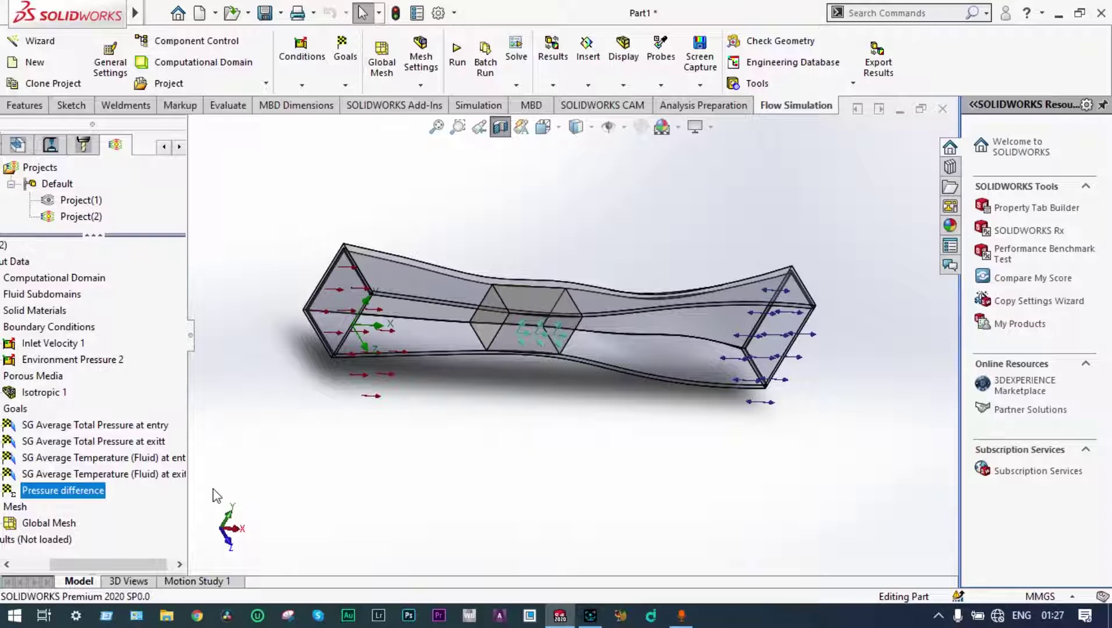
- Create an equation goal: entry fluid temperature minus exit fluid temperature
{"action": "right_click", "coordinate": [20, 411]}
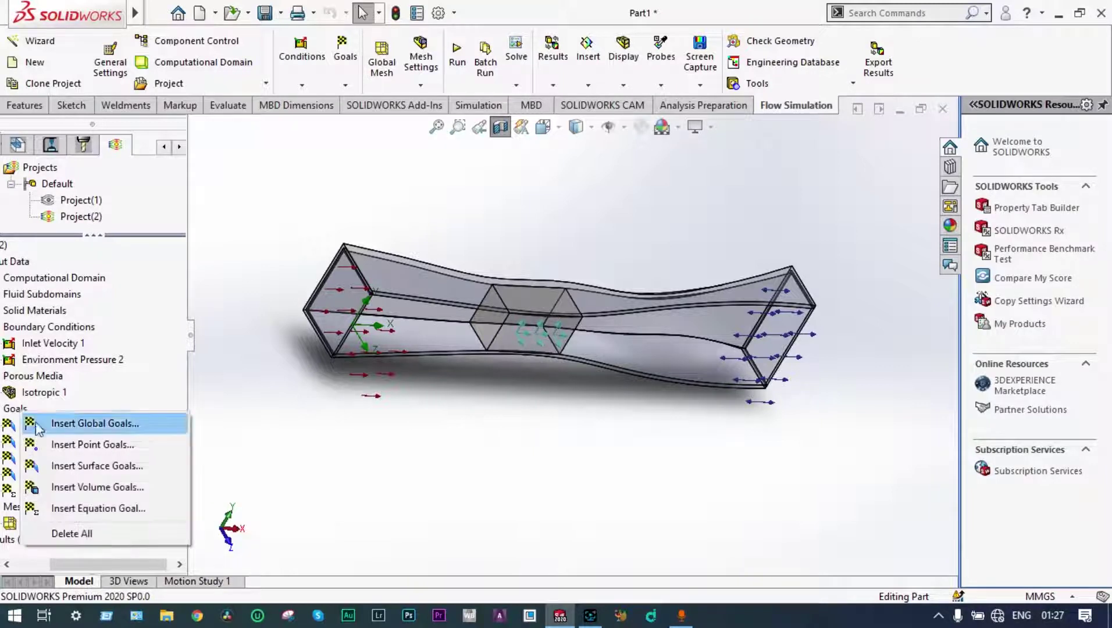
{"action": "left_click", "coordinate": [103, 510]}
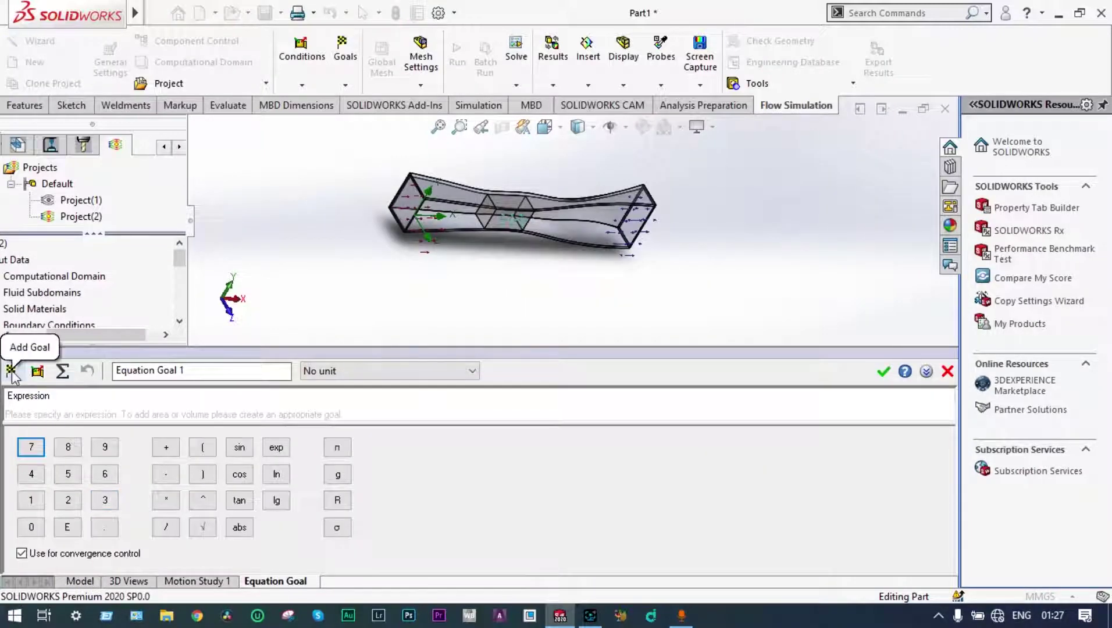
{"action": "left_click", "coordinate": [12, 372]}
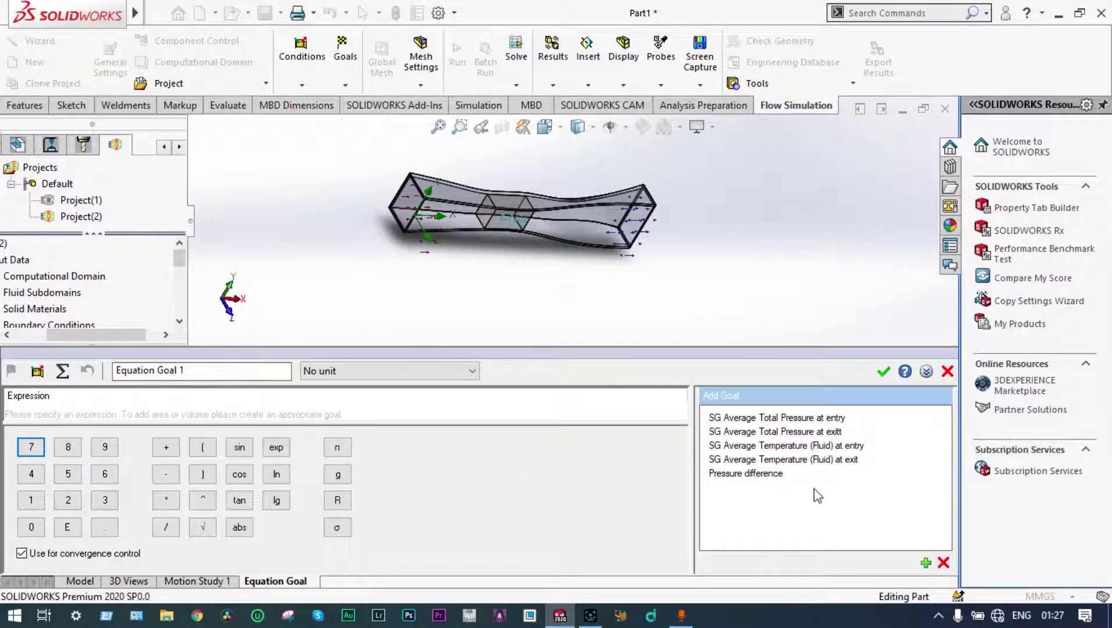
{"action": "double_click", "coordinate": [771, 445]}
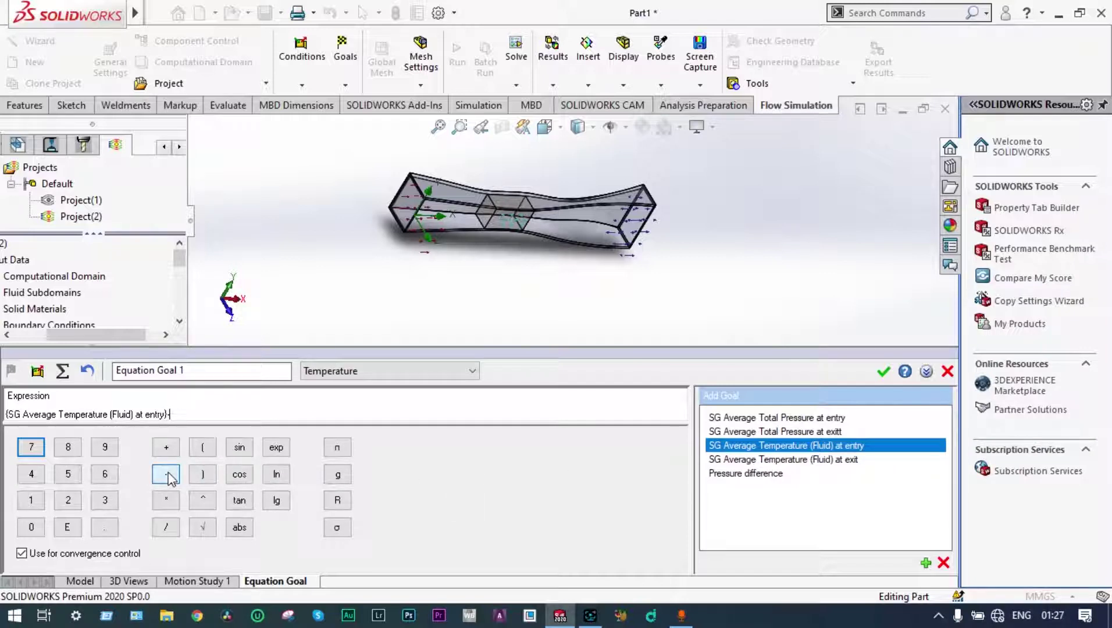
{"action": "double_click", "coordinate": [763, 460]}
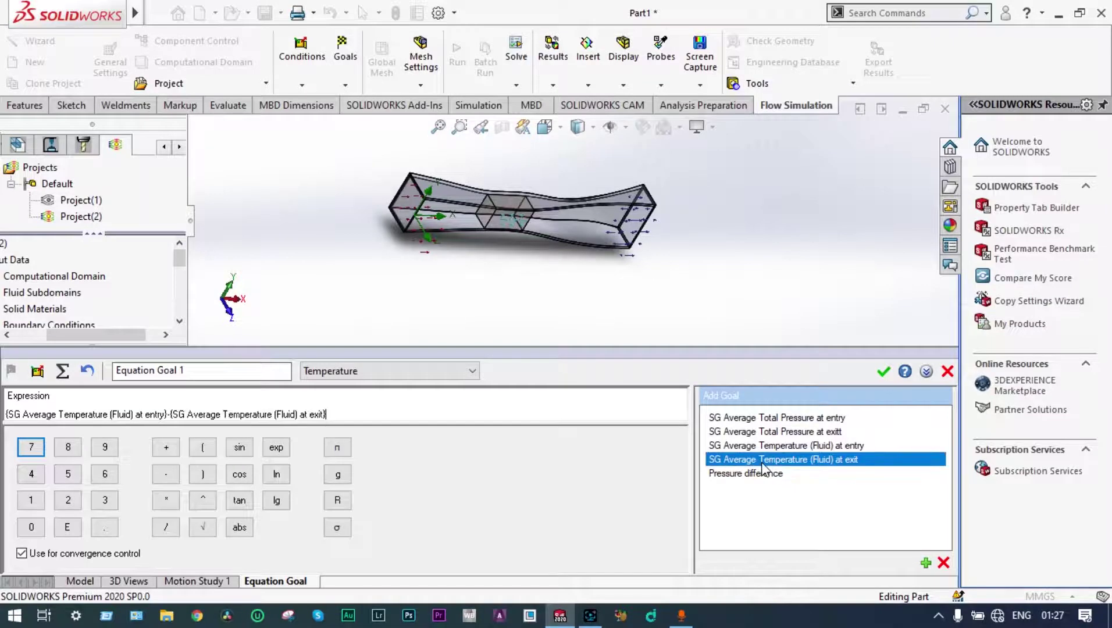
{"action": "left_click", "coordinate": [883, 371]}
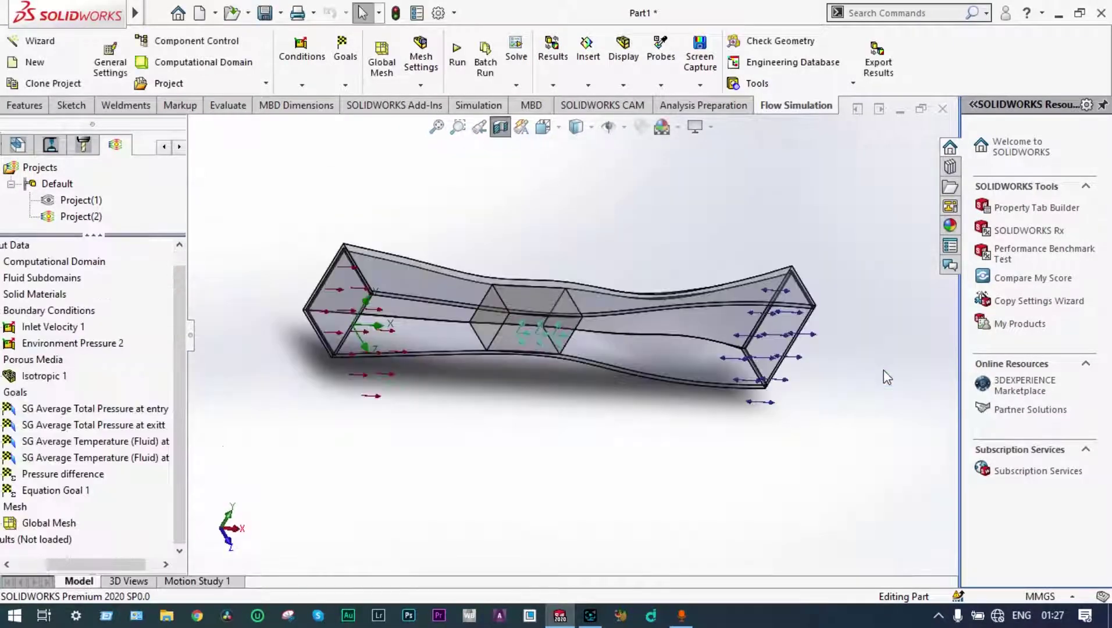
- Rename the new equation goal to 'Temperature difference'
{"action": "left_click", "coordinate": [86, 492]}
{"action": "left_click", "coordinate": [86, 491]}
{"action": "key", "text": "BackSpace"}
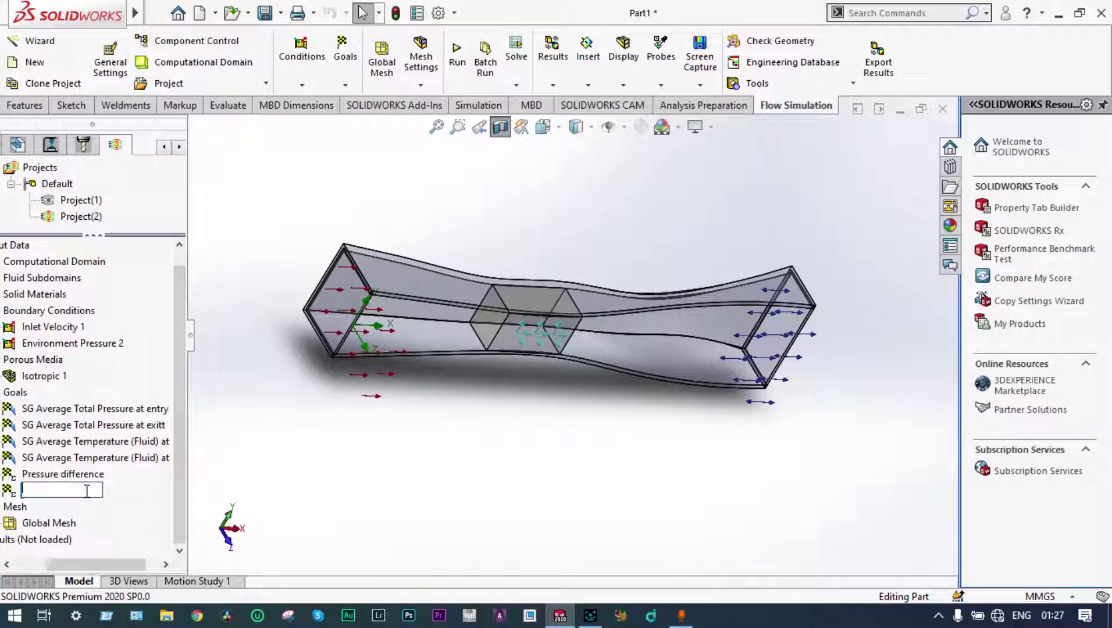
{"action": "type", "text": "Temperature difference"}
{"action": "key", "text": "Return"}
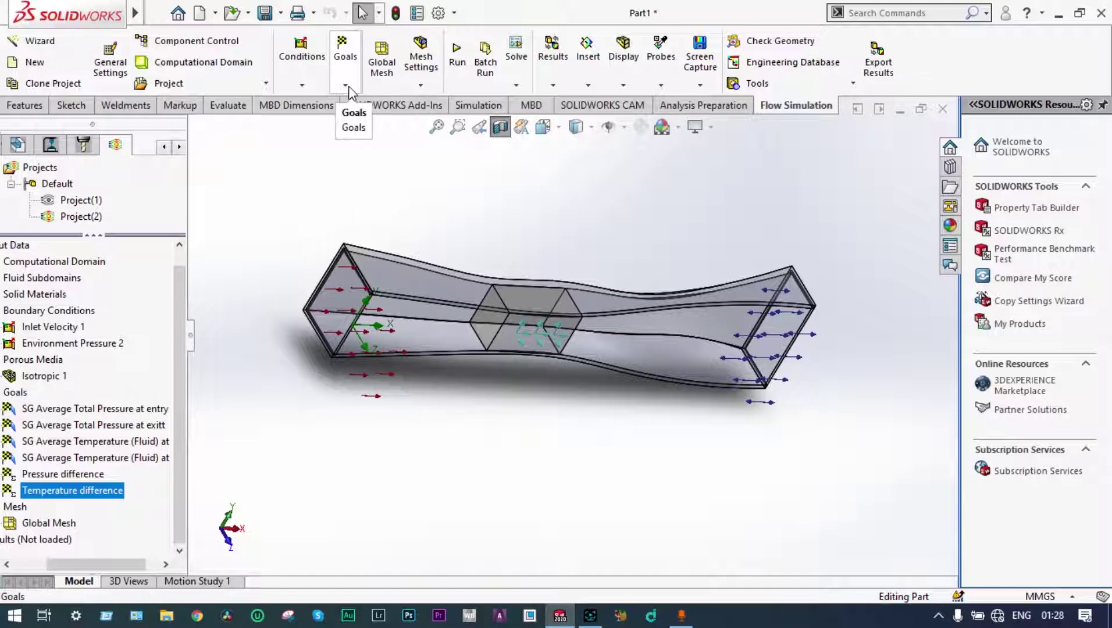
- Run the flow calculation to convergence at 56 iterations and close the Solver window
{"action": "left_click", "coordinate": [463, 70]}
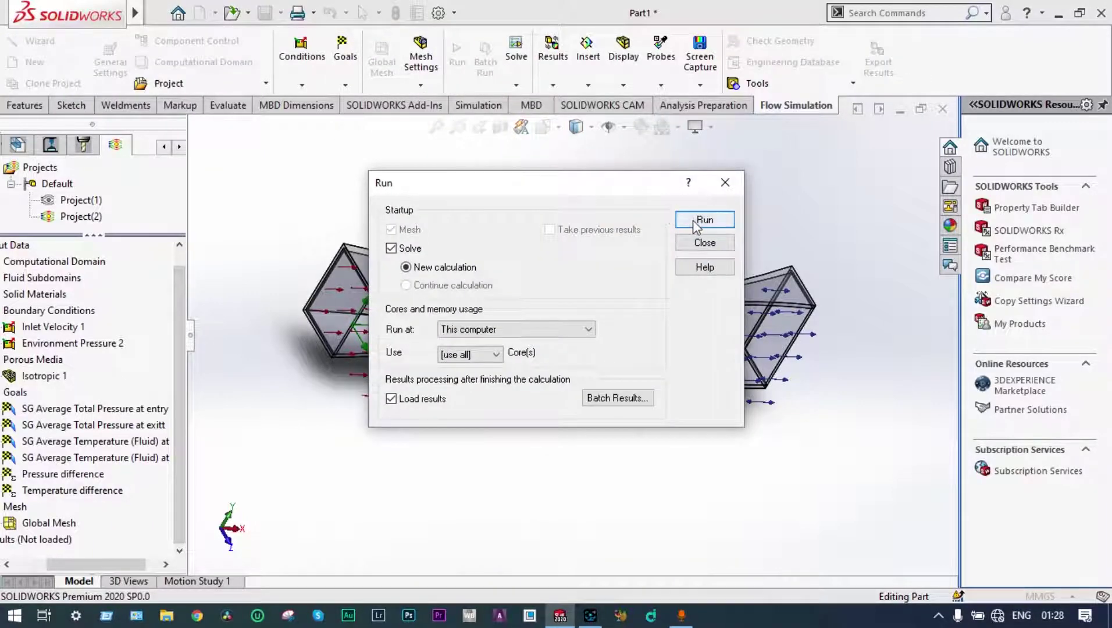
{"action": "left_click", "coordinate": [697, 222]}
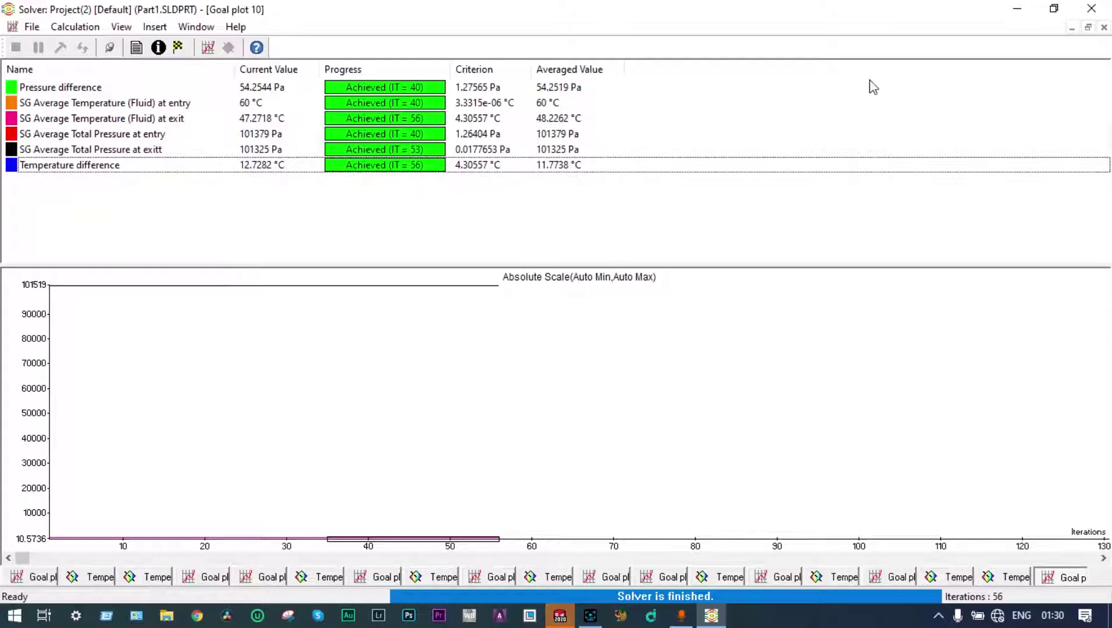
{"action": "left_click", "coordinate": [1091, 10]}
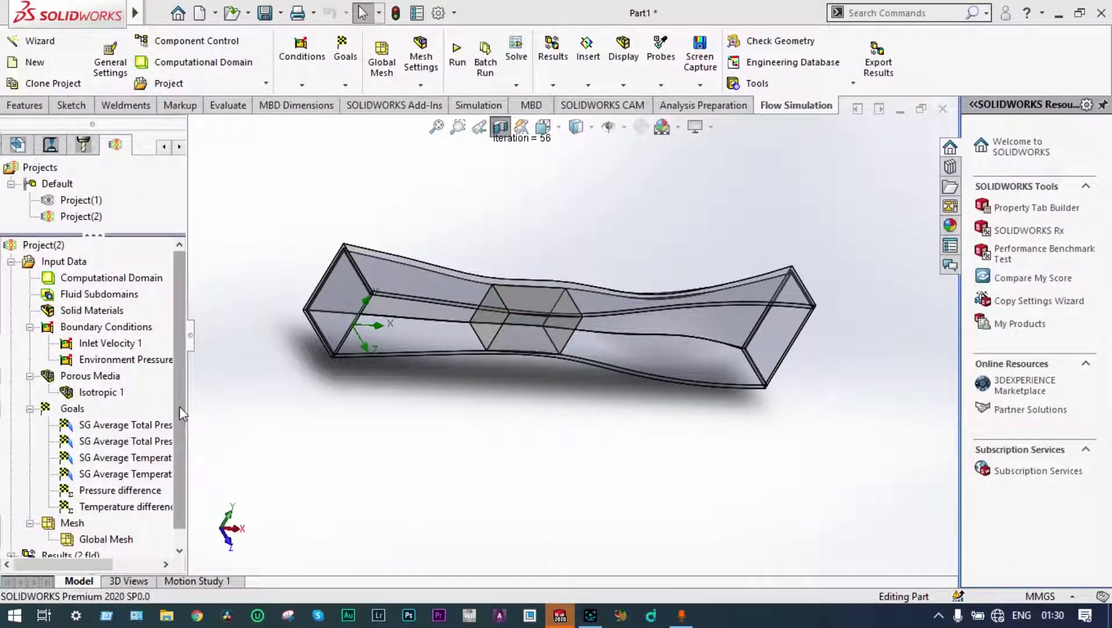
- Insert a pressure cut plot on the Front Plane of the duct
{"action": "scroll", "coordinate": [64, 497], "scroll_direction": "down", "scroll_amount": 5}
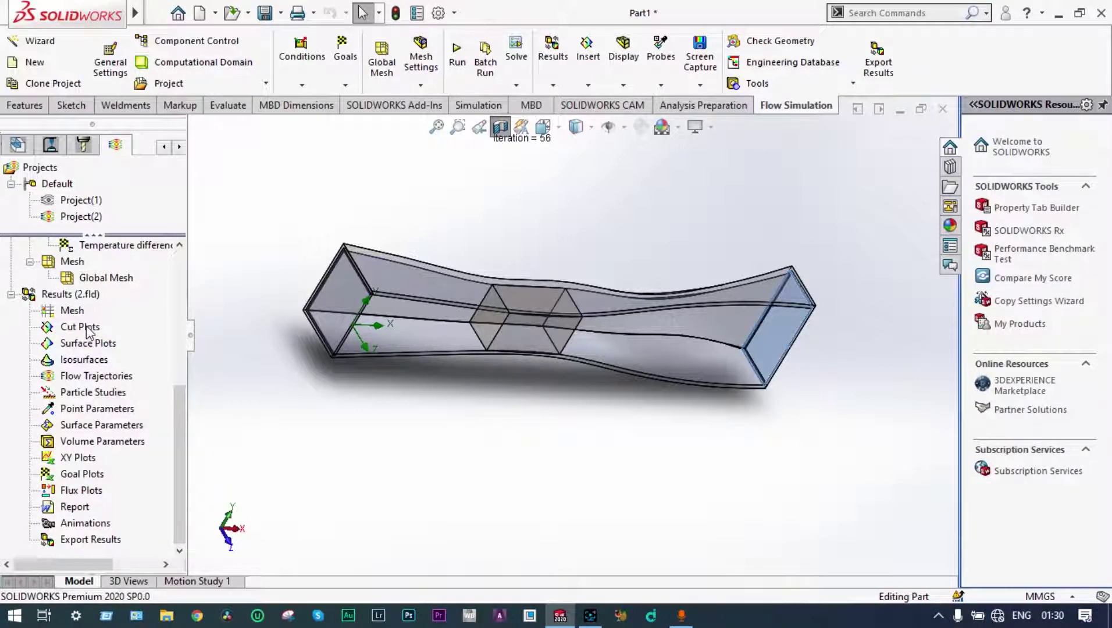
{"action": "right_click", "coordinate": [87, 332]}
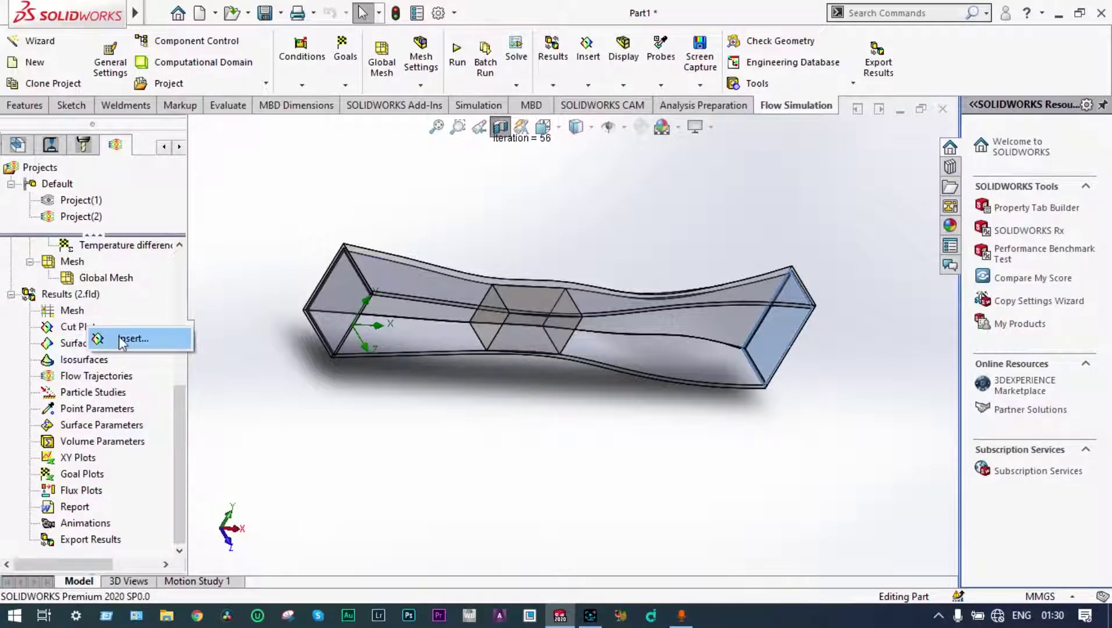
{"action": "left_click", "coordinate": [120, 341]}
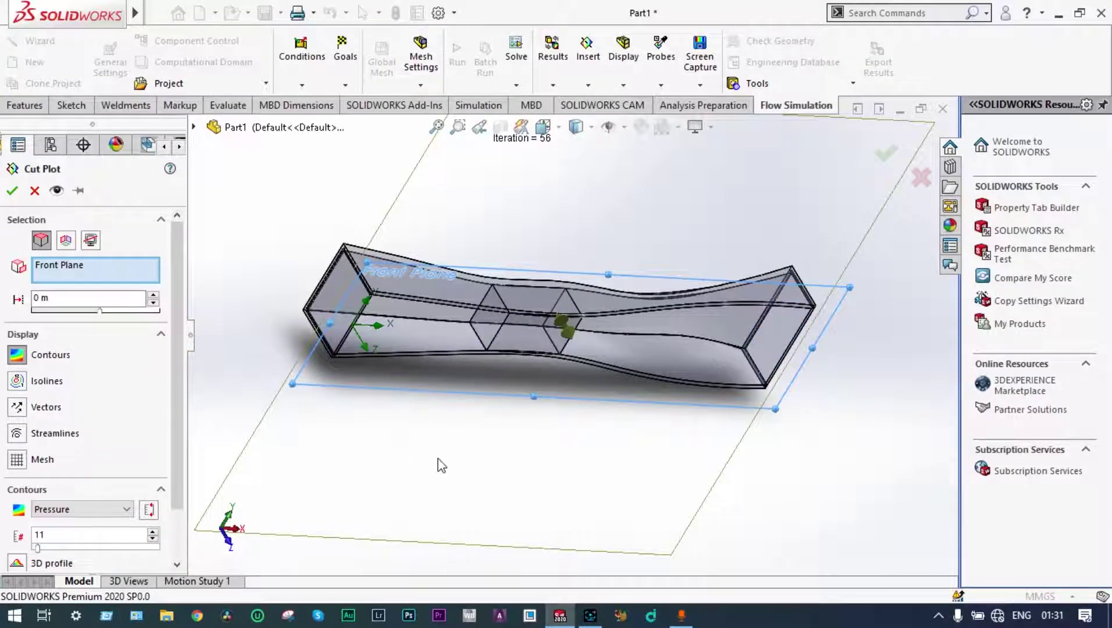
{"action": "middle_click_drag", "start_coordinate": [216, 527], "coordinate": [218, 285]}
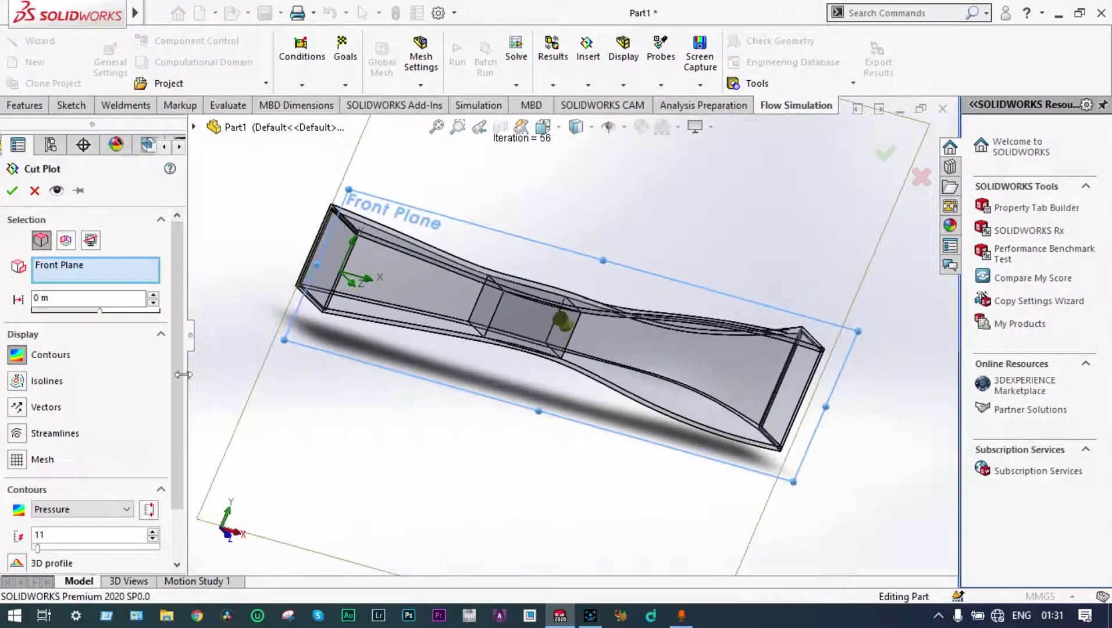
{"action": "left_click", "coordinate": [12, 190]}
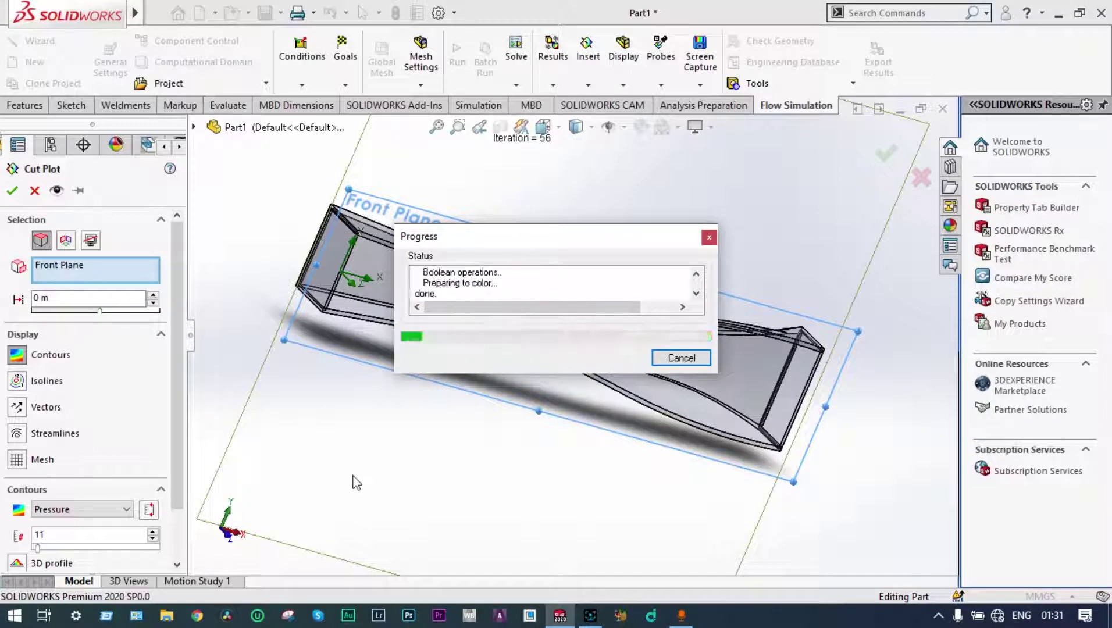
{"action": "middle_click_drag", "start_coordinate": [541, 515], "coordinate": [499, 452]}
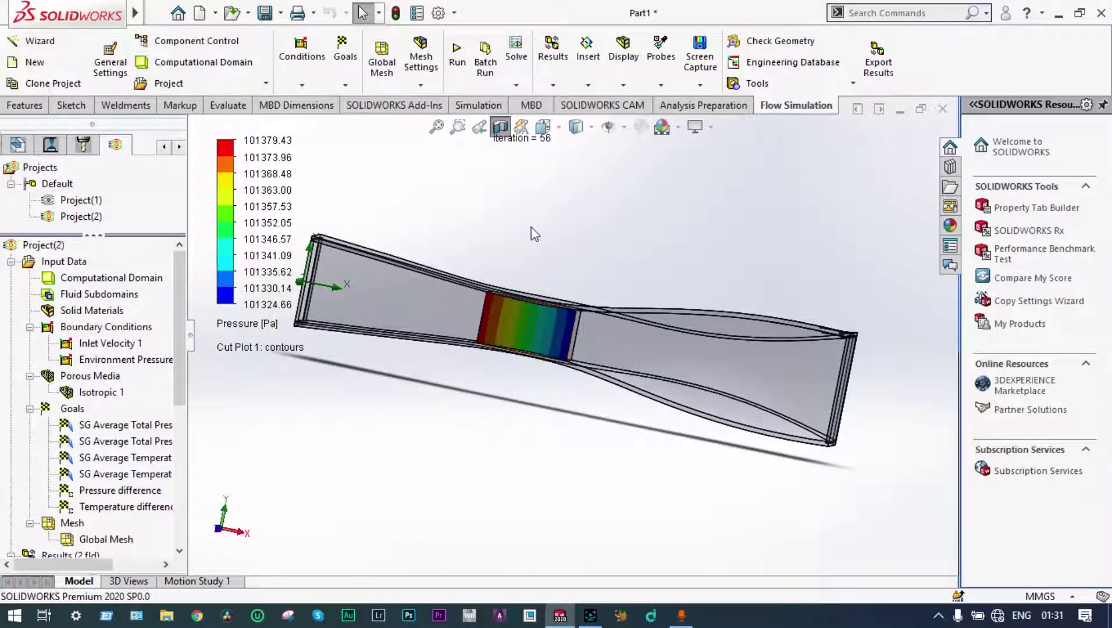
- Show the duct in the standard Front view orientation
{"action": "left_click", "coordinate": [560, 132]}
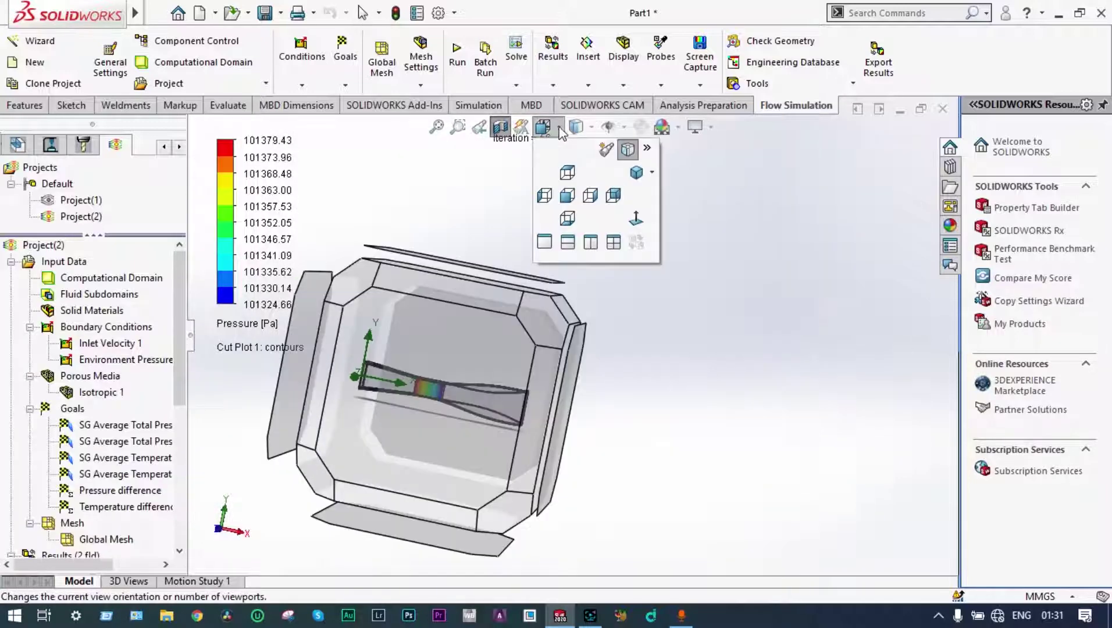
{"action": "left_click", "coordinate": [570, 197]}
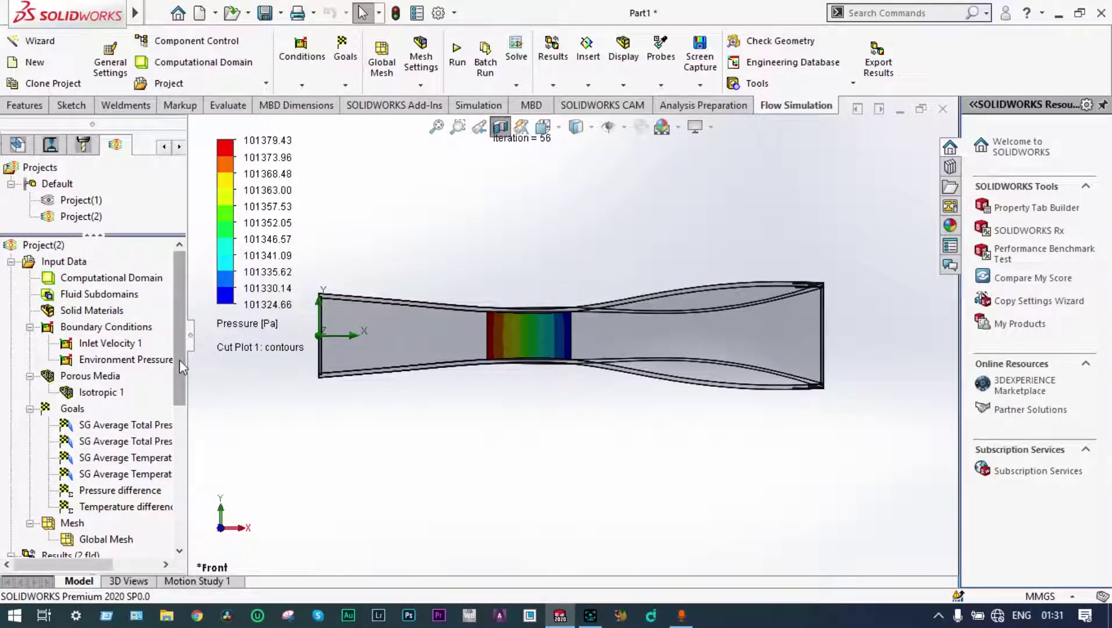
{"action": "left_click_drag", "start_coordinate": [179, 360], "coordinate": [181, 472]}
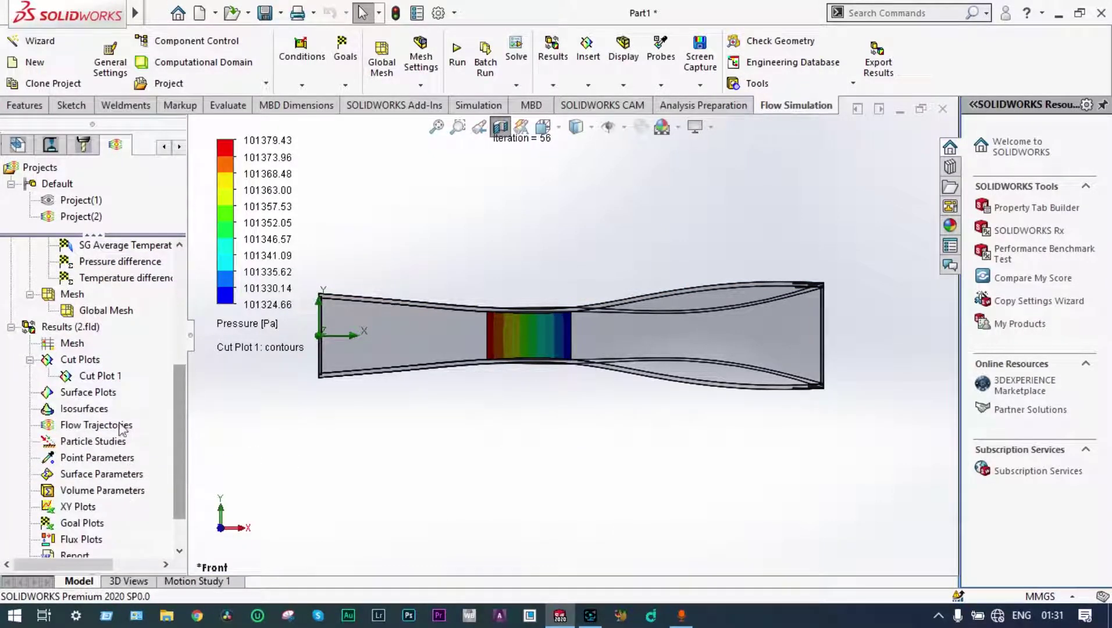
- Play the Cut Plot 1 pressure animation through the duct
{"action": "right_click", "coordinate": [96, 375]}
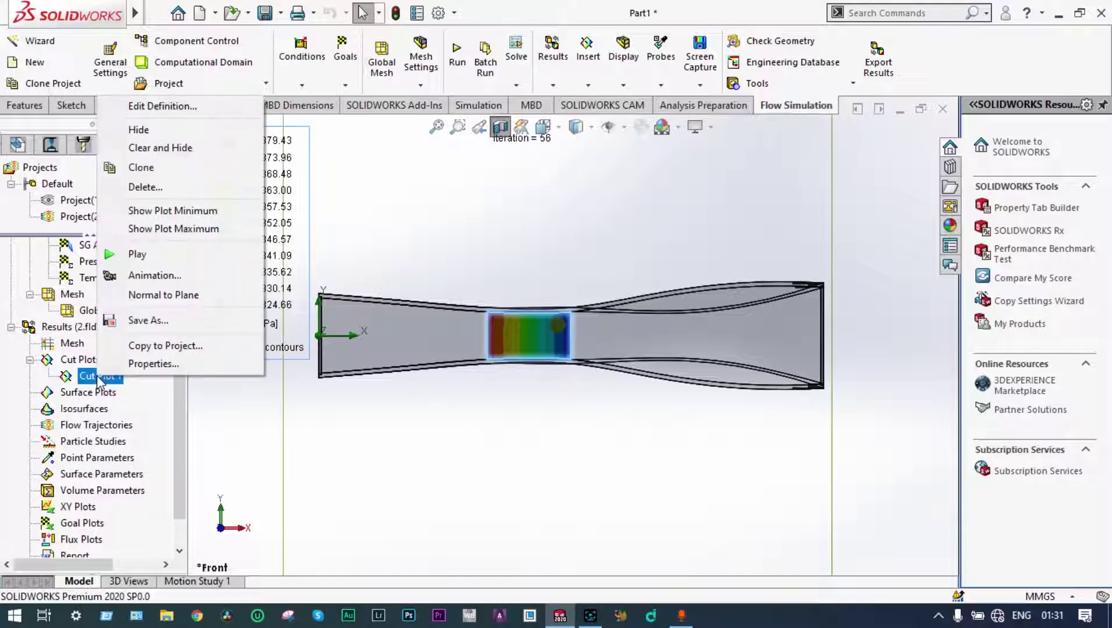
{"action": "left_click", "coordinate": [135, 255]}
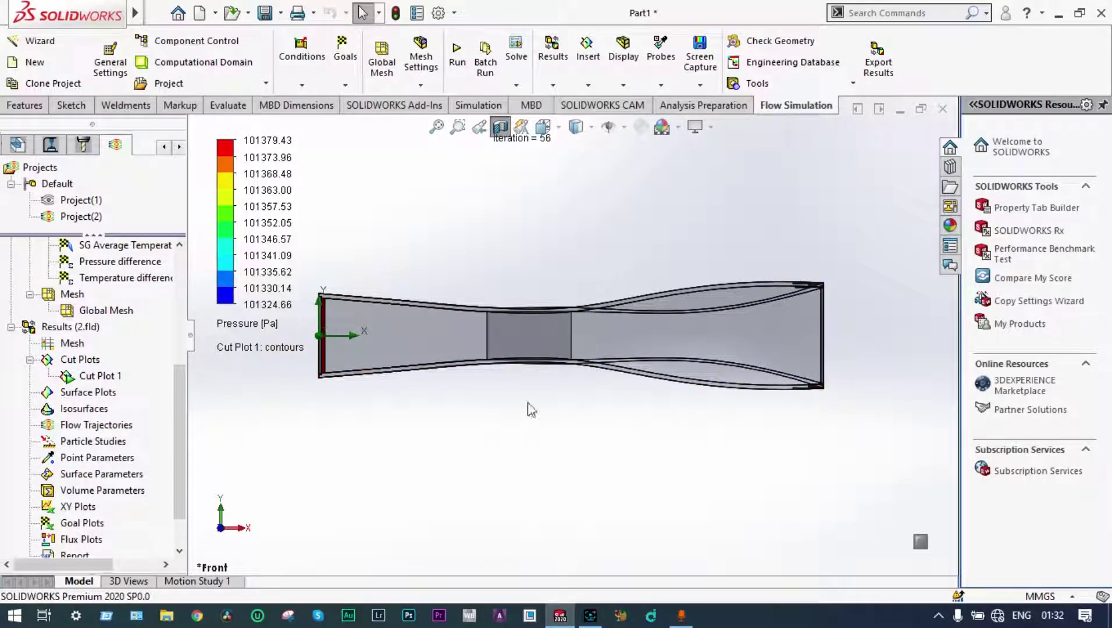
- Change Cut Plot 1 to Temperature (Fluid), then clear and hide it
{"action": "left_click", "coordinate": [255, 324]}
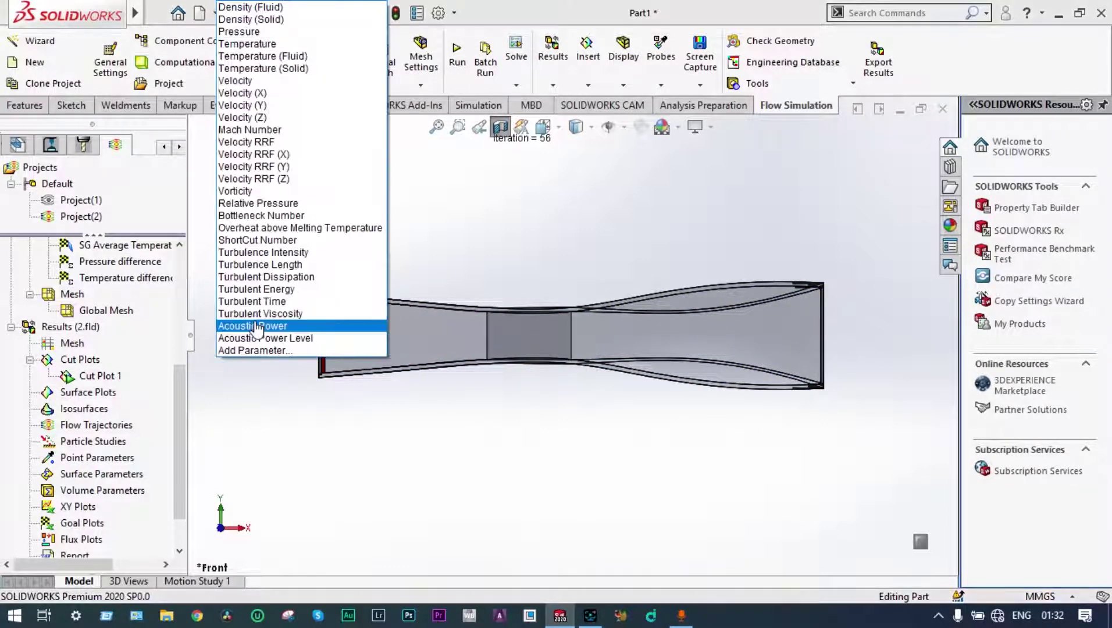
{"action": "left_click", "coordinate": [295, 58]}
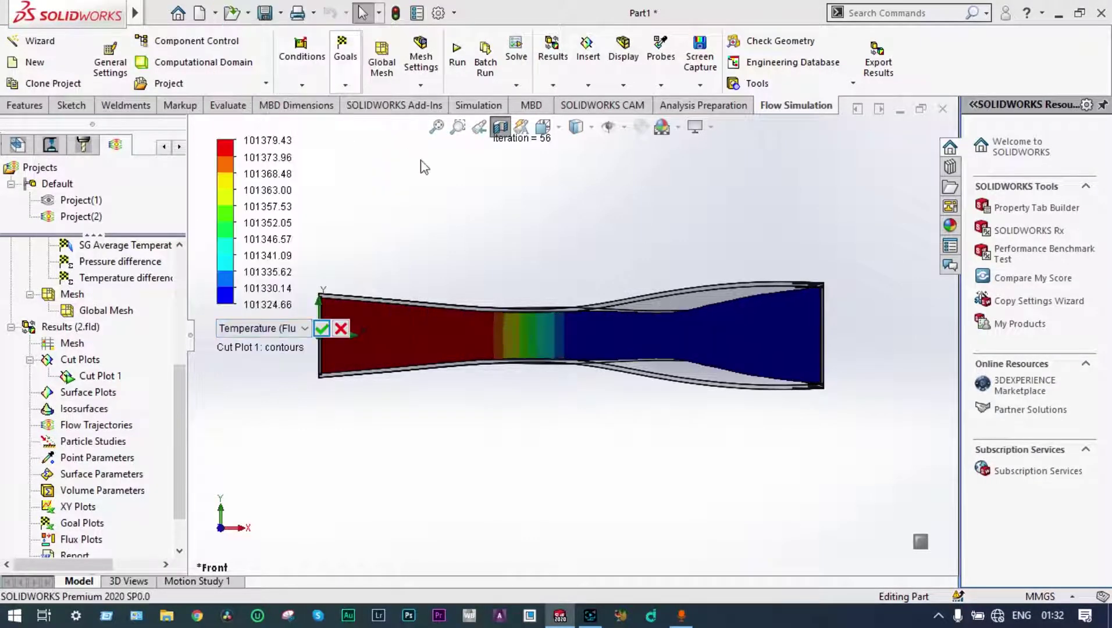
{"action": "left_click", "coordinate": [322, 328]}
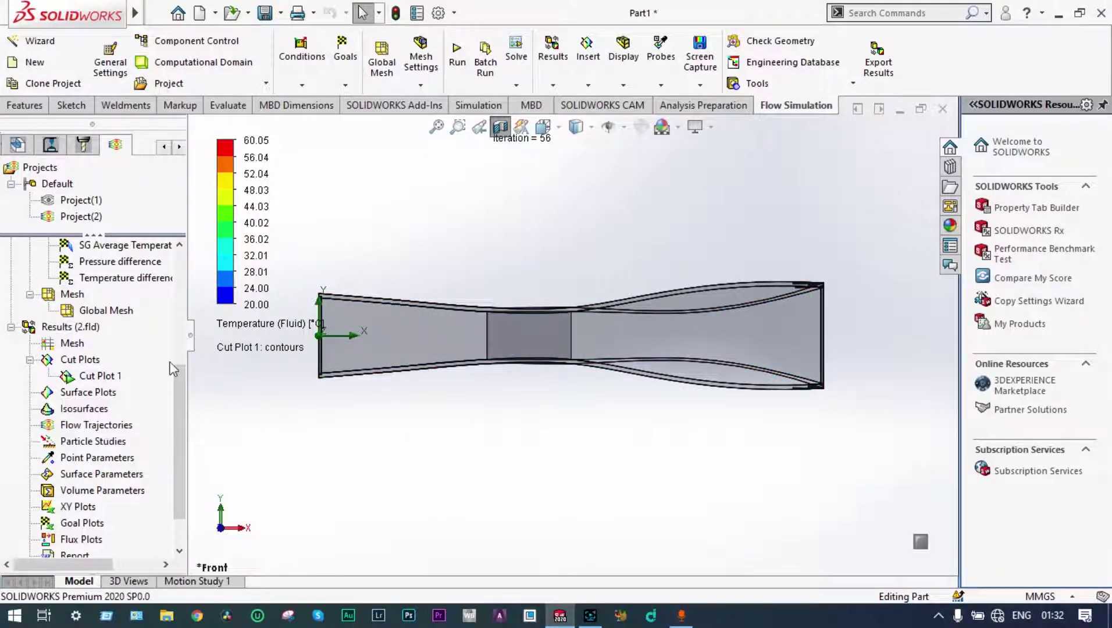
{"action": "right_click", "coordinate": [91, 379]}
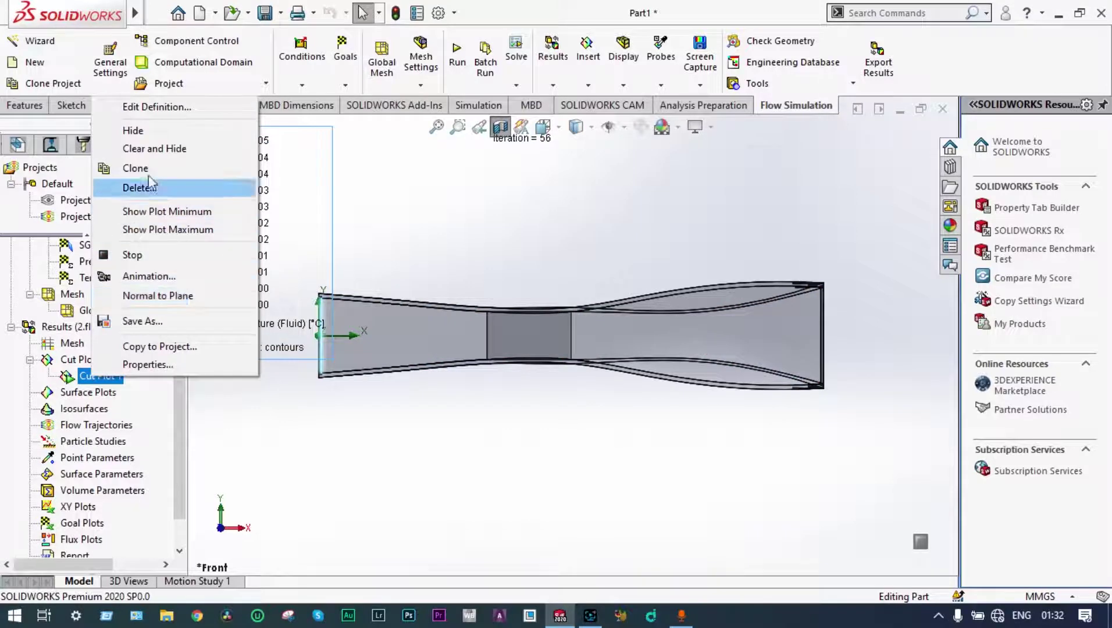
{"action": "left_click", "coordinate": [150, 149]}
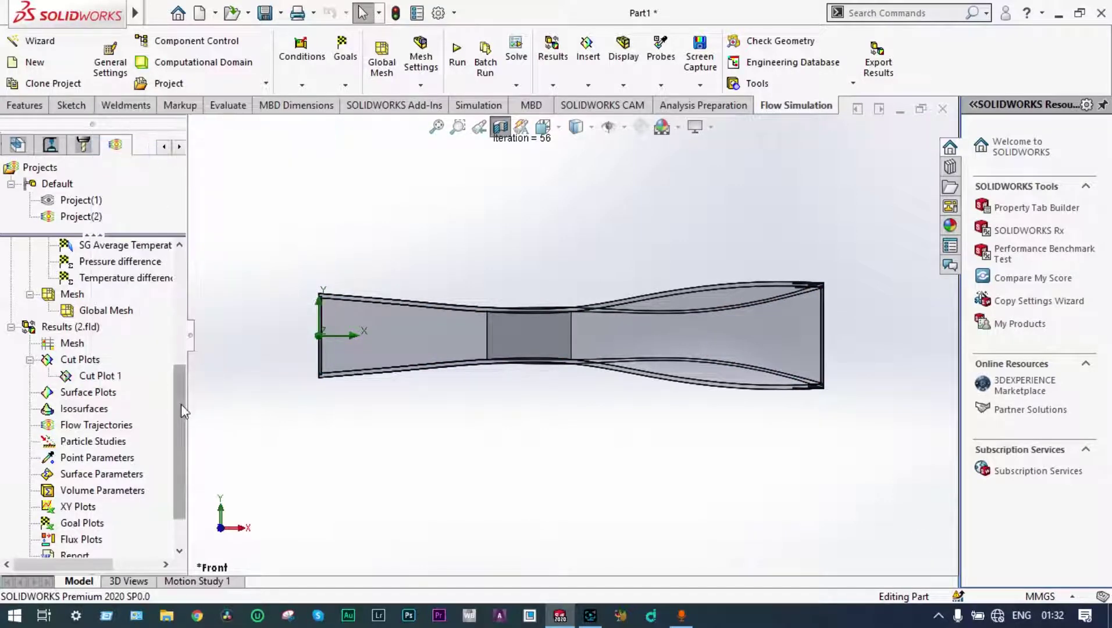
- Insert Surface Plot 1 with Pressure contours applied to all faces of the duct
{"action": "right_click", "coordinate": [93, 395]}
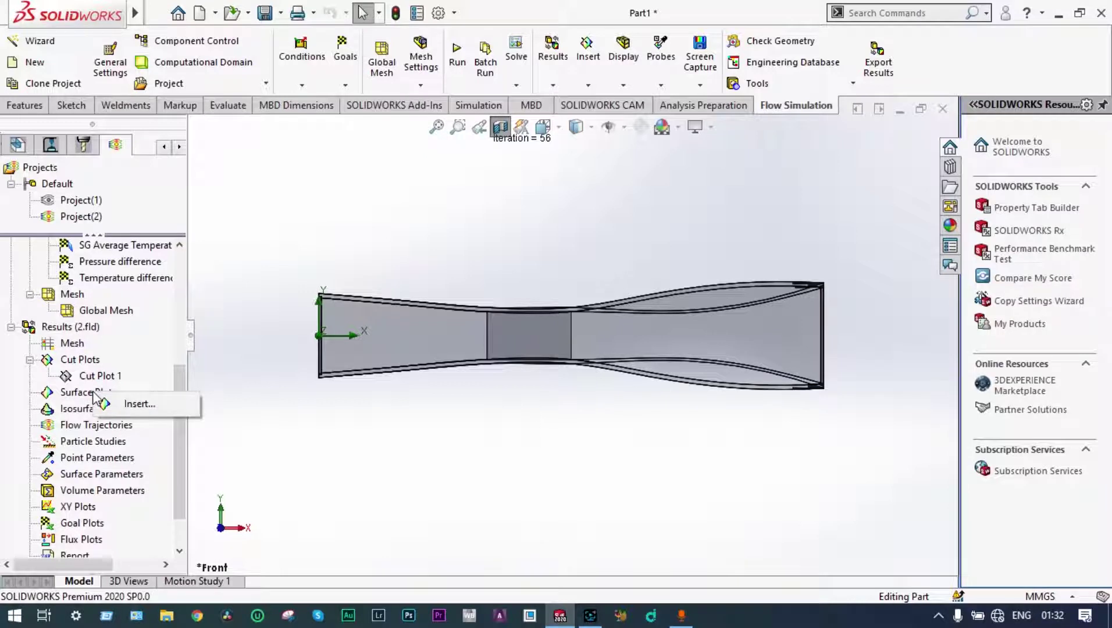
{"action": "left_click", "coordinate": [129, 407]}
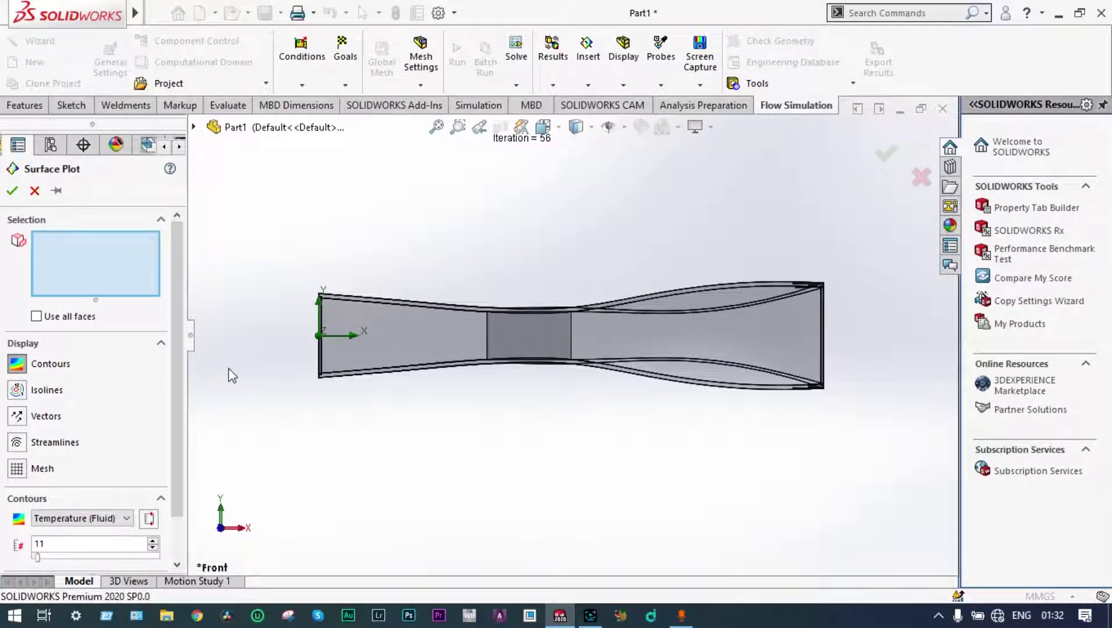
{"action": "middle_click_drag", "start_coordinate": [233, 375], "coordinate": [245, 407]}
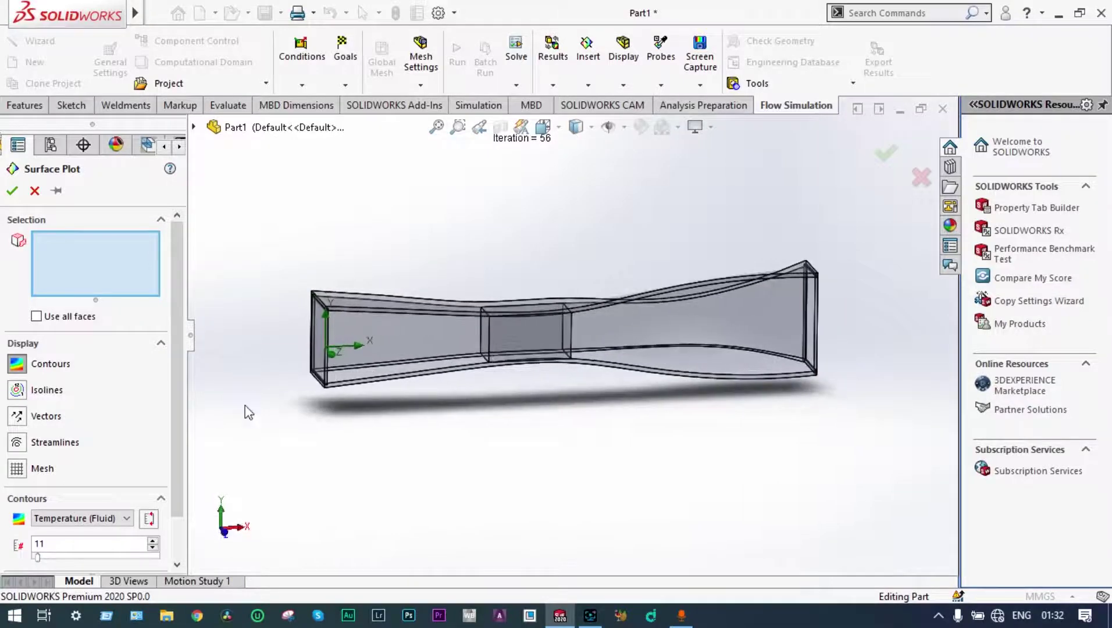
{"action": "left_click", "coordinate": [126, 519]}
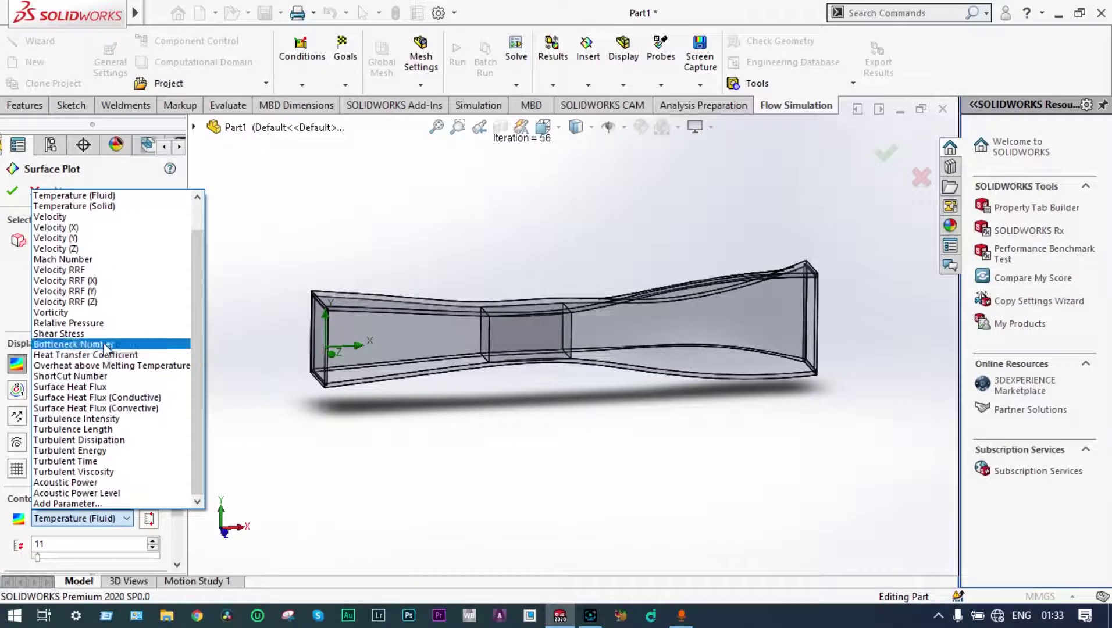
{"action": "scroll", "coordinate": [100, 227], "scroll_direction": "up", "scroll_amount": 1}
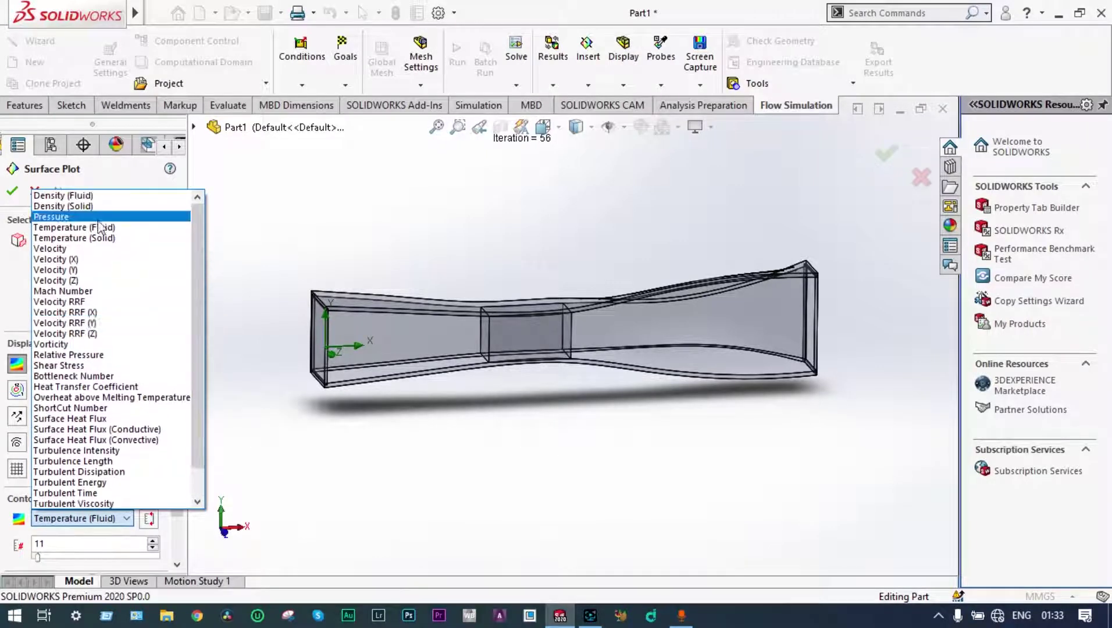
{"action": "left_click", "coordinate": [99, 219]}
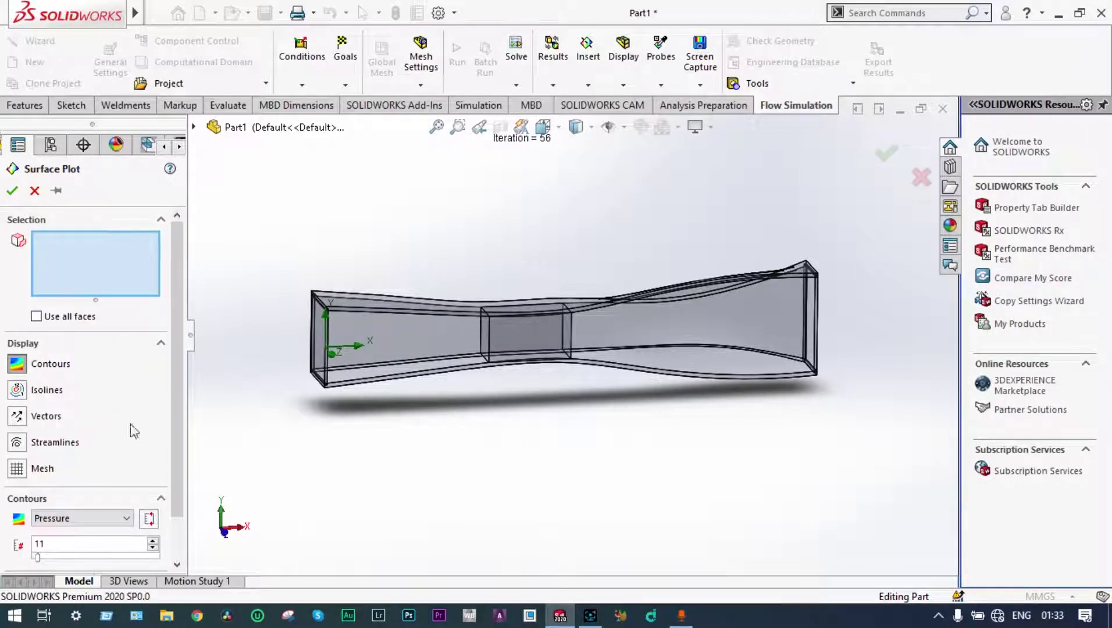
{"action": "left_click", "coordinate": [36, 317]}
{"action": "left_click", "coordinate": [12, 191]}
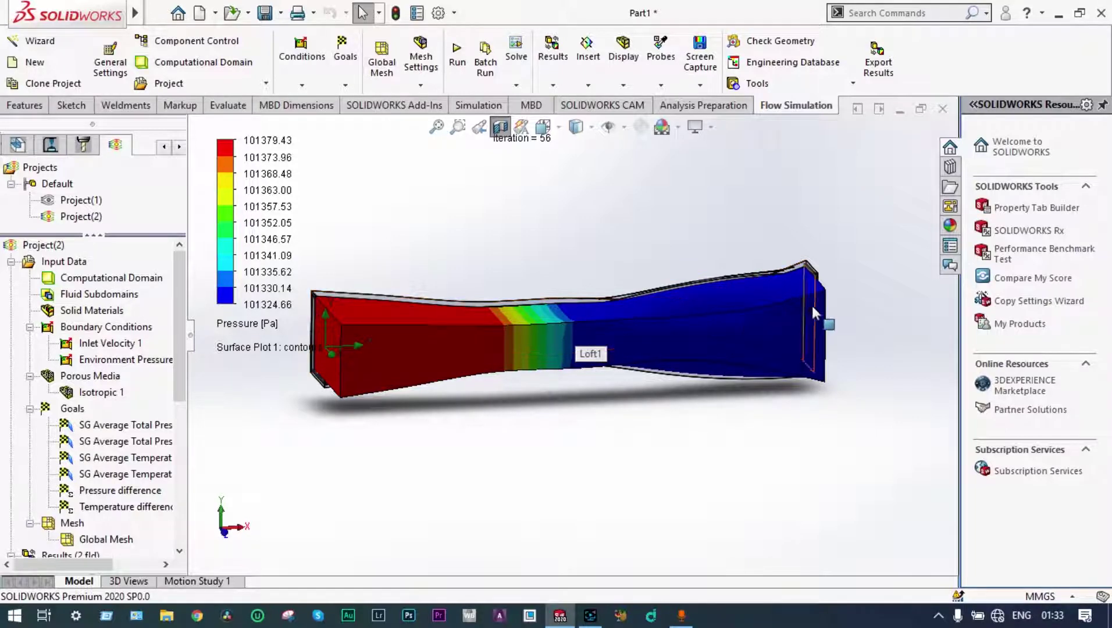
{"action": "middle_click_drag", "start_coordinate": [703, 434], "coordinate": [633, 498]}
{"action": "middle_click_drag", "start_coordinate": [659, 457], "coordinate": [625, 435]}
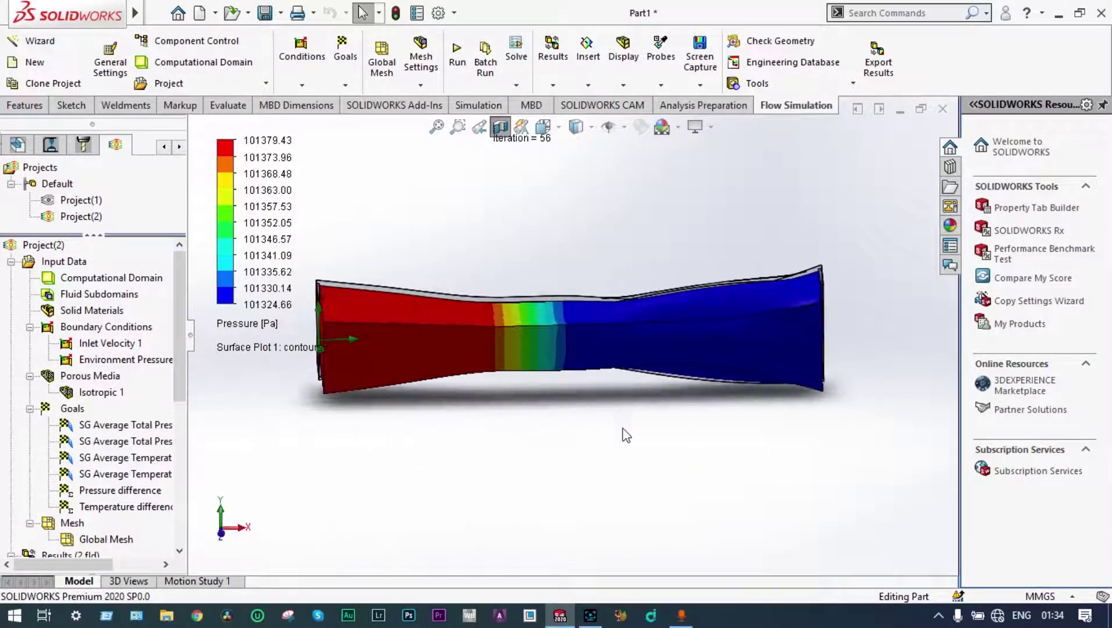
{"action": "left_click_drag", "start_coordinate": [183, 365], "coordinate": [187, 402]}
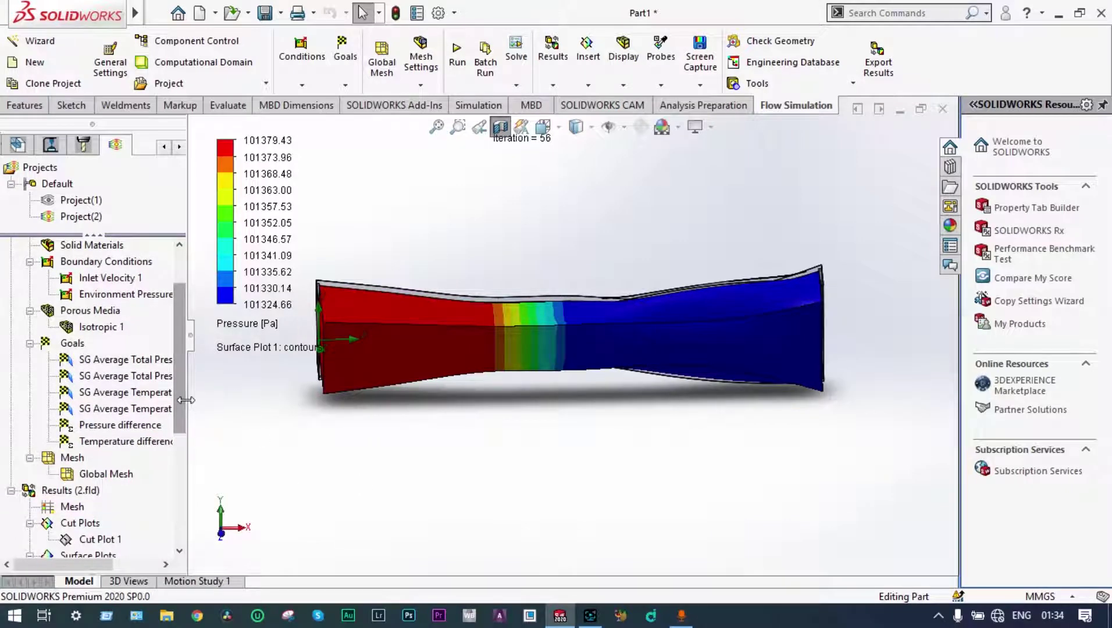
{"action": "left_click_drag", "start_coordinate": [180, 407], "coordinate": [181, 427]}
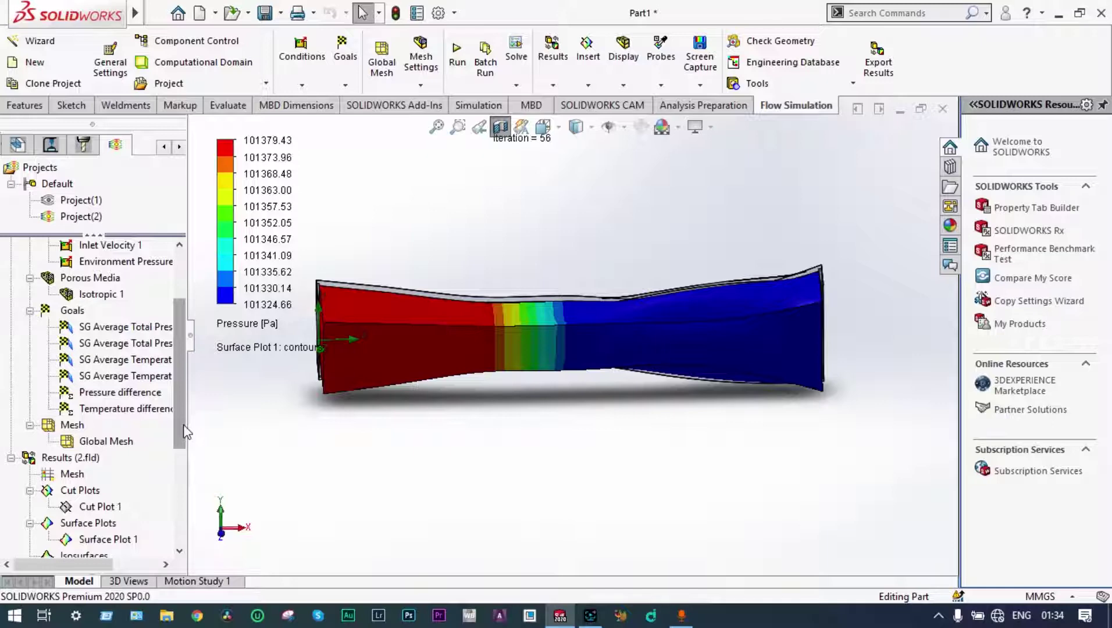
{"action": "left_click_drag", "start_coordinate": [186, 432], "coordinate": [186, 463]}
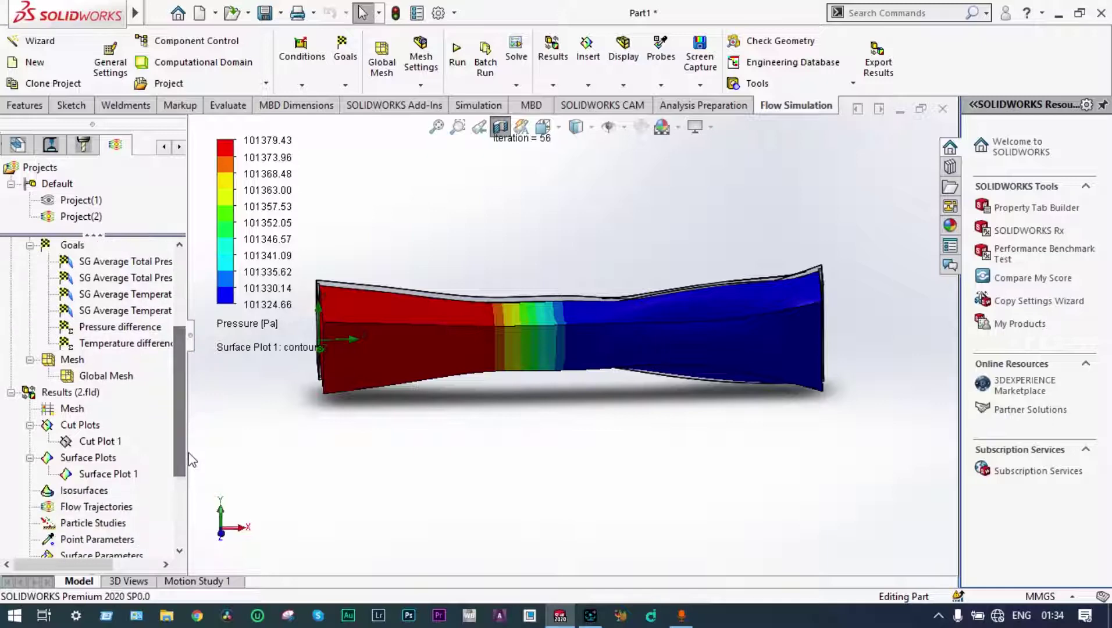
- Clear and hide Surface Plot 1 from the duct model
{"action": "right_click", "coordinate": [126, 476]}
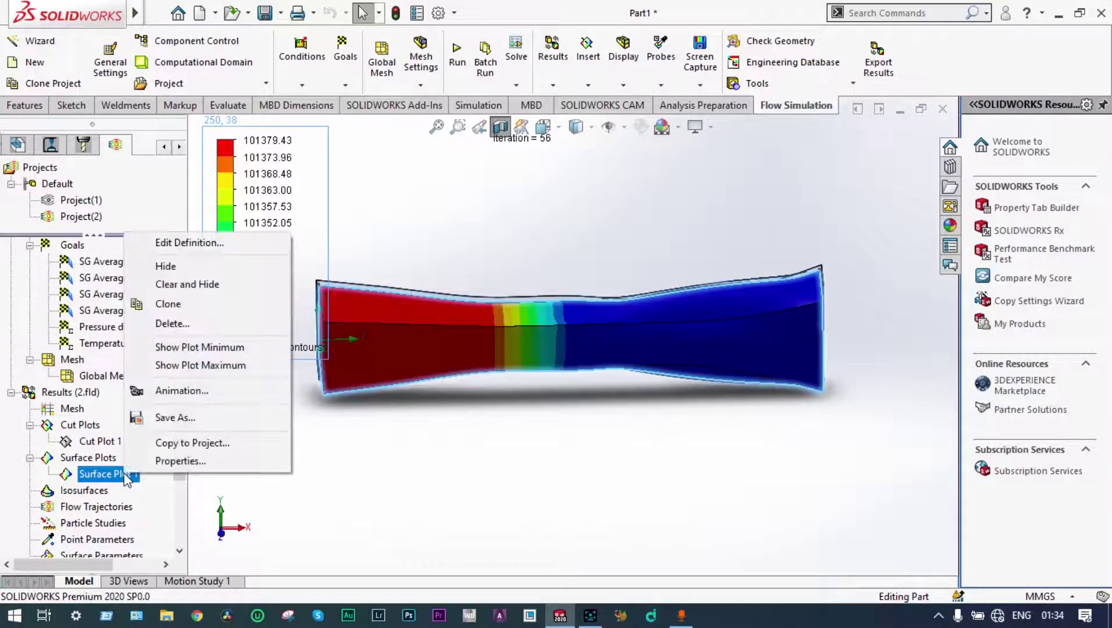
{"action": "left_click", "coordinate": [164, 285]}
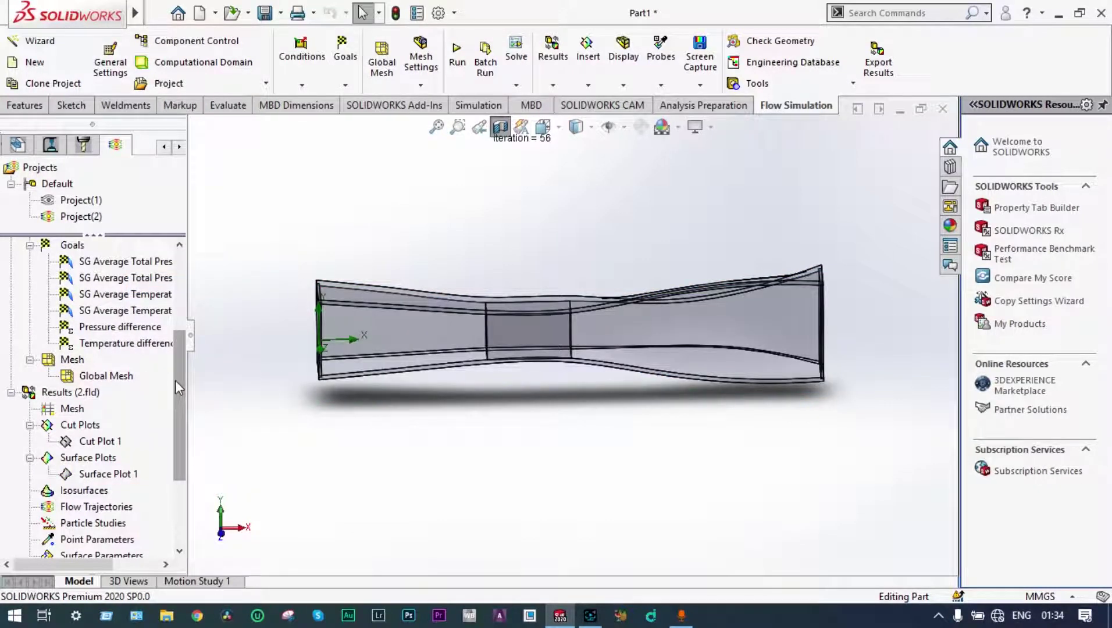
{"action": "left_click_drag", "start_coordinate": [175, 380], "coordinate": [186, 434]}
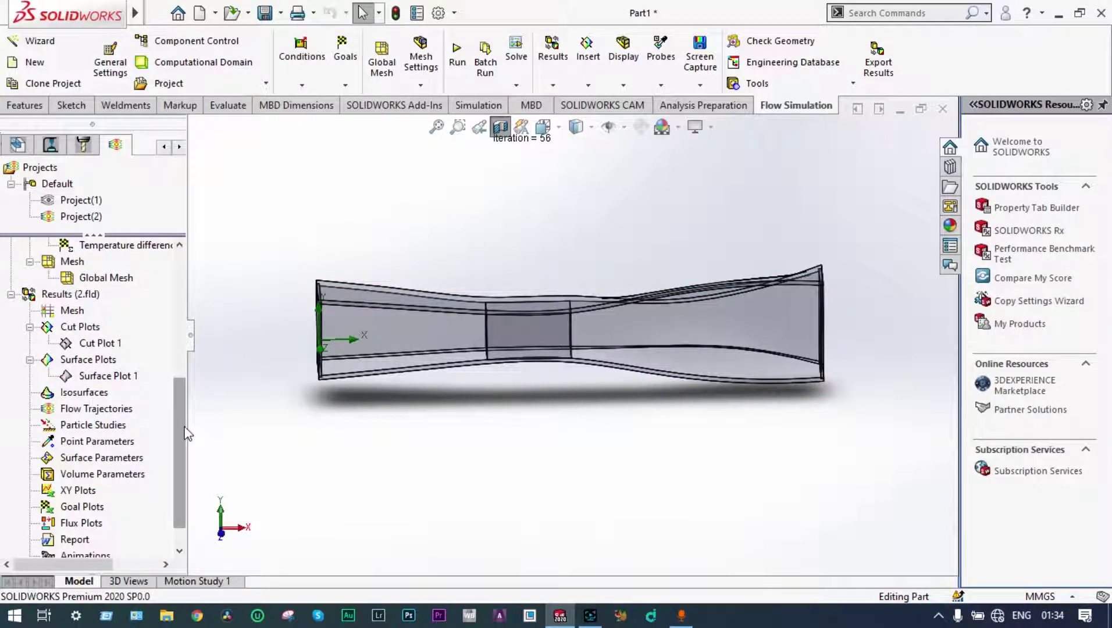
- Start a new Flow Trajectories plot and set its style to Arrows
{"action": "right_click", "coordinate": [120, 409]}
{"action": "left_click", "coordinate": [153, 421]}
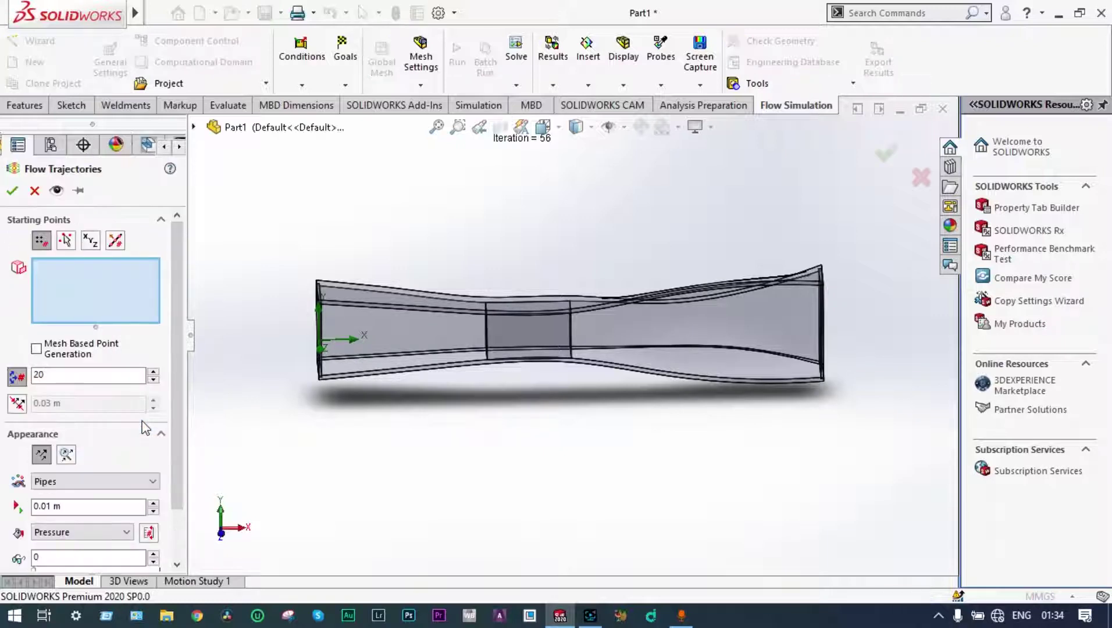
{"action": "left_click", "coordinate": [37, 375]}
{"action": "left_click", "coordinate": [152, 482]}
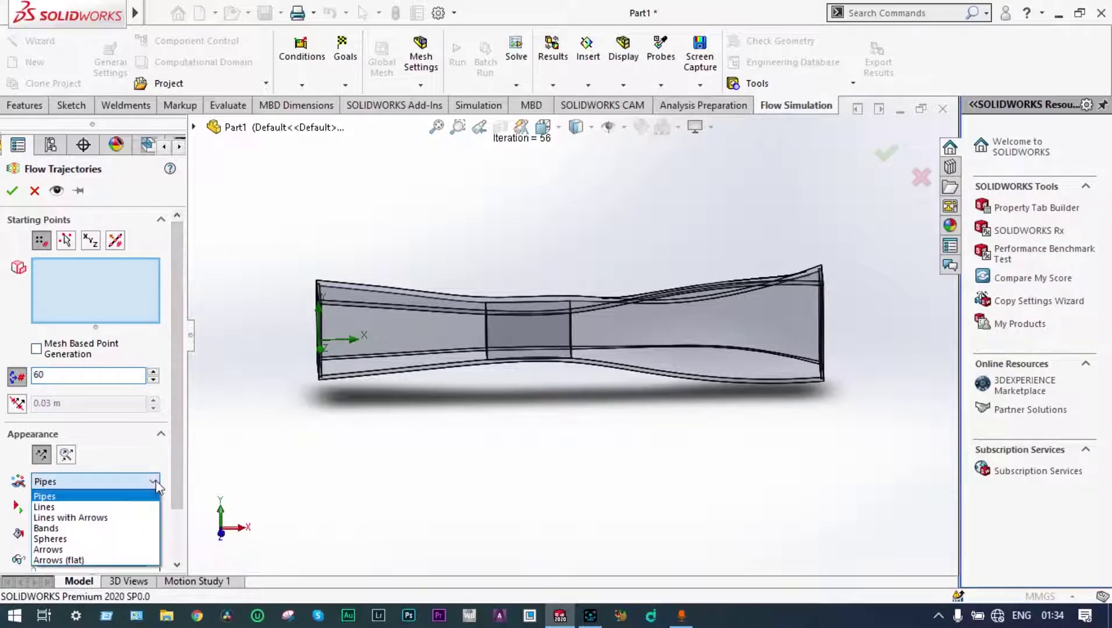
{"action": "left_click", "coordinate": [99, 550]}
{"action": "left_click_drag", "start_coordinate": [176, 475], "coordinate": [179, 521]}
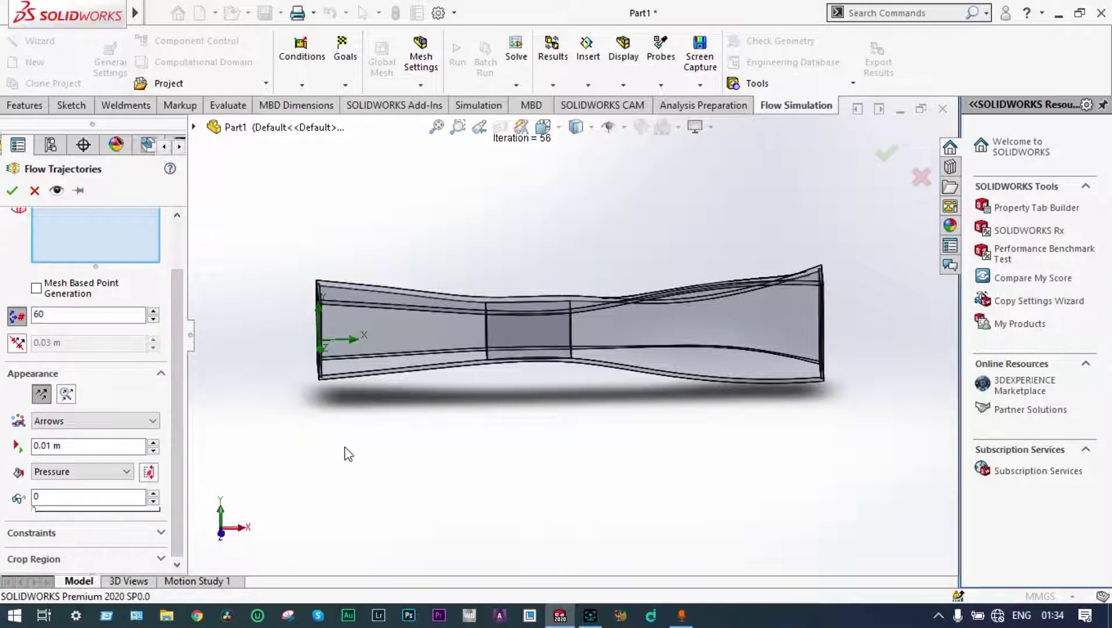
- Seed the pressure-coloured trajectories from the LID1 and LID2 end faces and generate them
{"action": "mouse_move", "coordinate": [413, 417]}
{"action": "middle_mouse_down"}
{"action": "mouse_move", "coordinate": [465, 431]}
{"action": "mouse_move", "coordinate": [397, 413]}
{"action": "middle_mouse_up"}
{"action": "middle_click_drag", "start_coordinate": [380, 354], "coordinate": [394, 363]}
{"action": "right_click", "coordinate": [394, 363]}
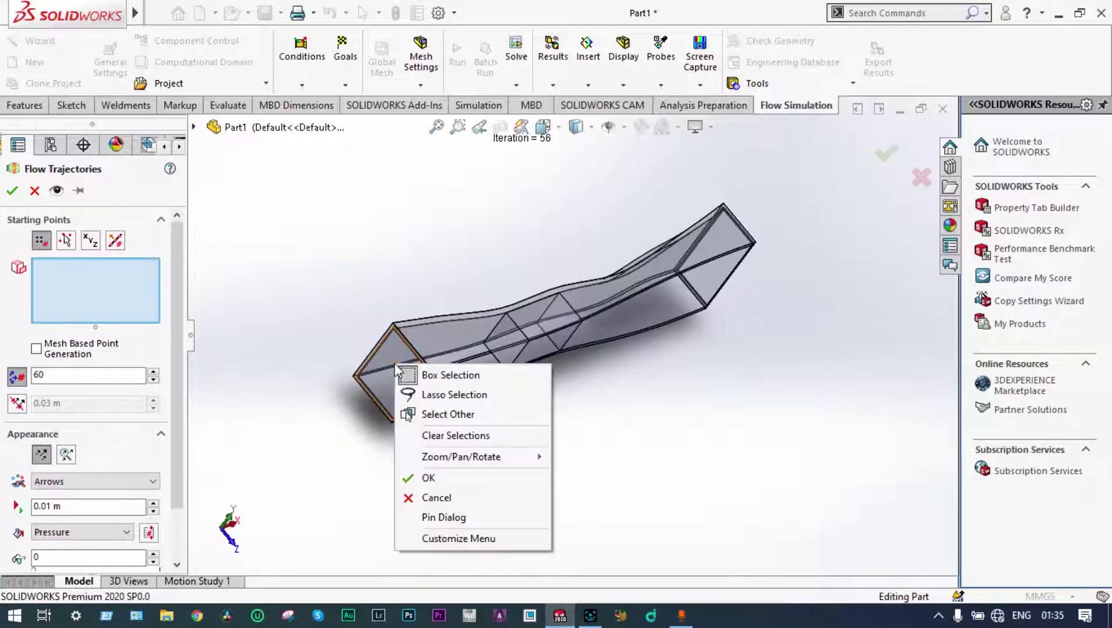
{"action": "left_click", "coordinate": [430, 414]}
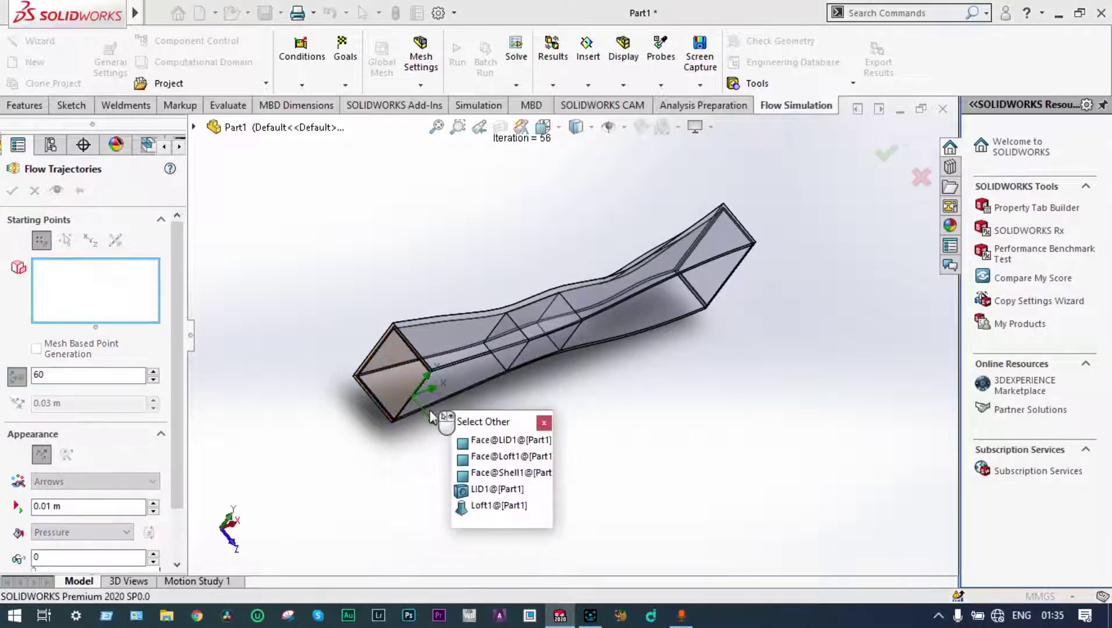
{"action": "left_click", "coordinate": [481, 441]}
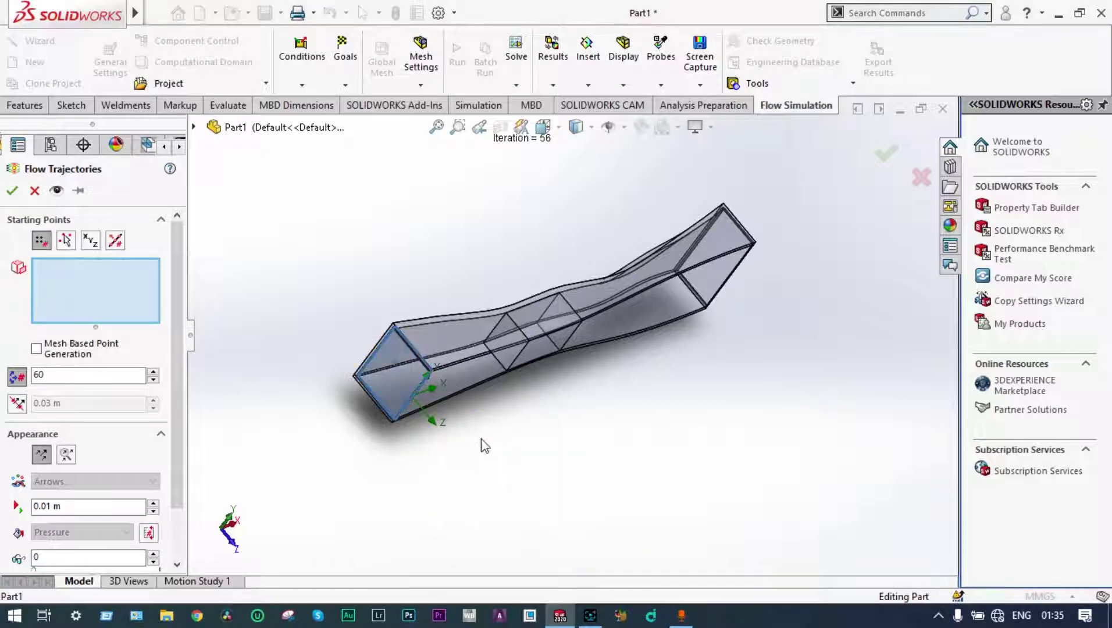
{"action": "middle_click_drag", "start_coordinate": [482, 440], "coordinate": [348, 480]}
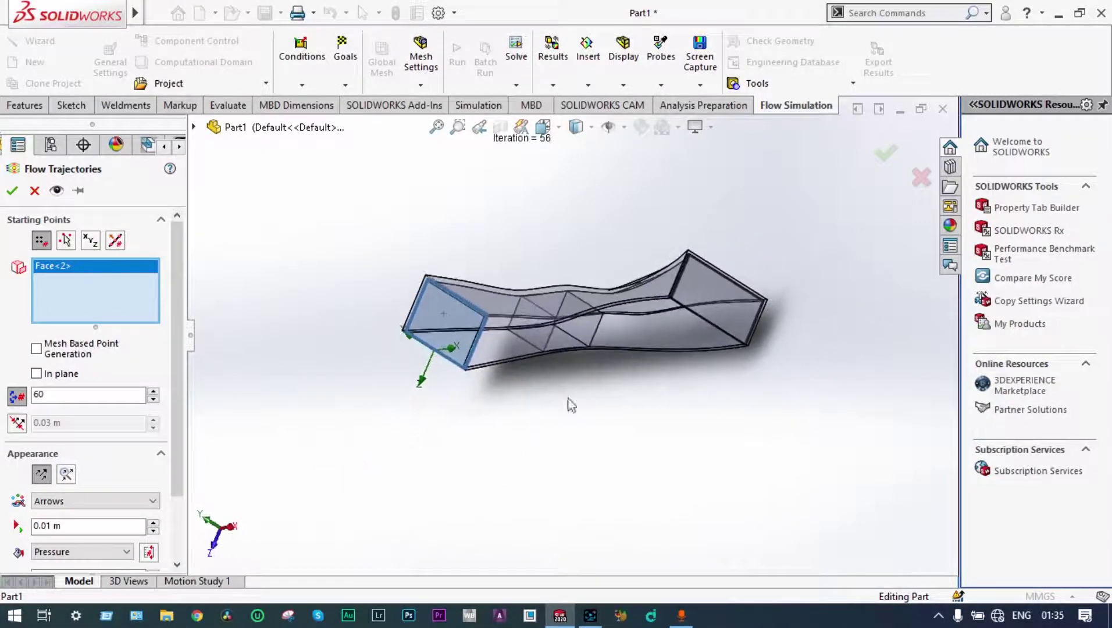
{"action": "right_click", "coordinate": [708, 295]}
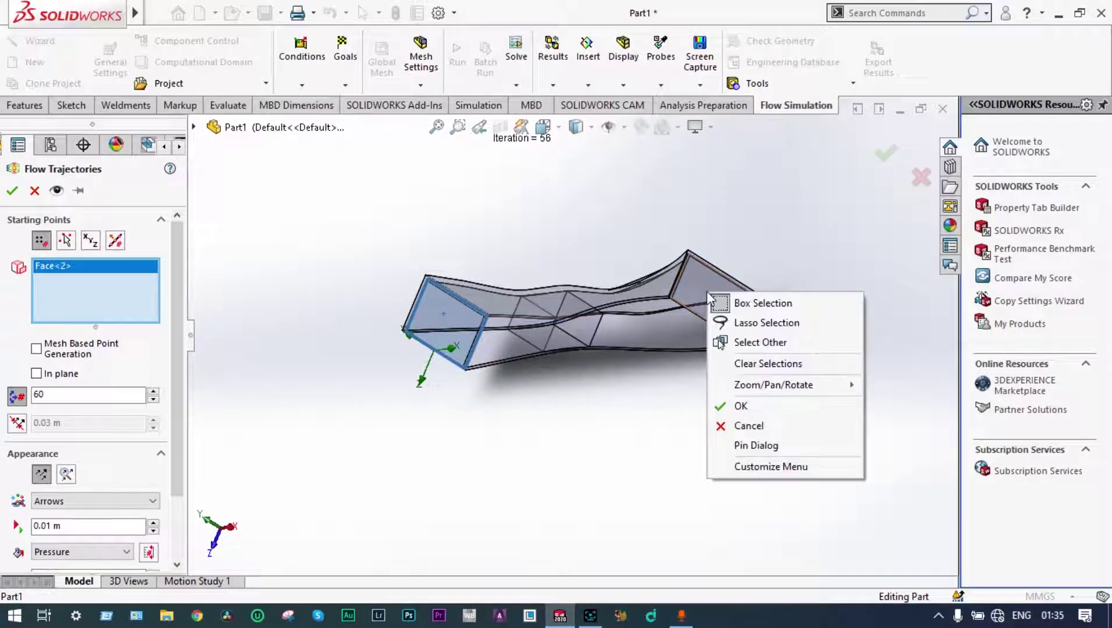
{"action": "left_click", "coordinate": [750, 344]}
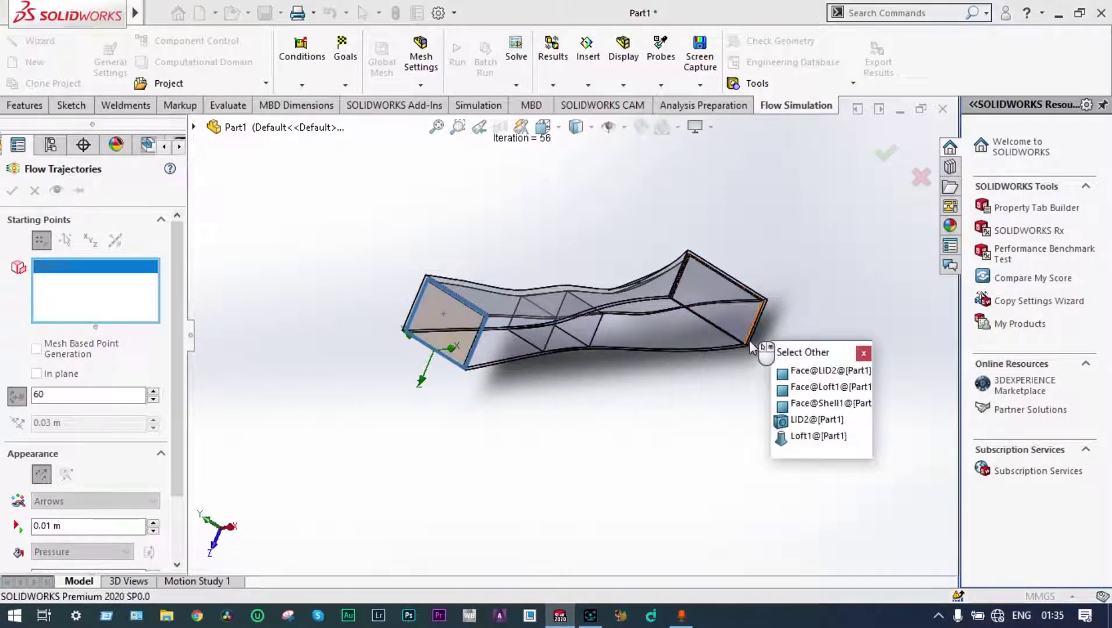
{"action": "left_click", "coordinate": [797, 373]}
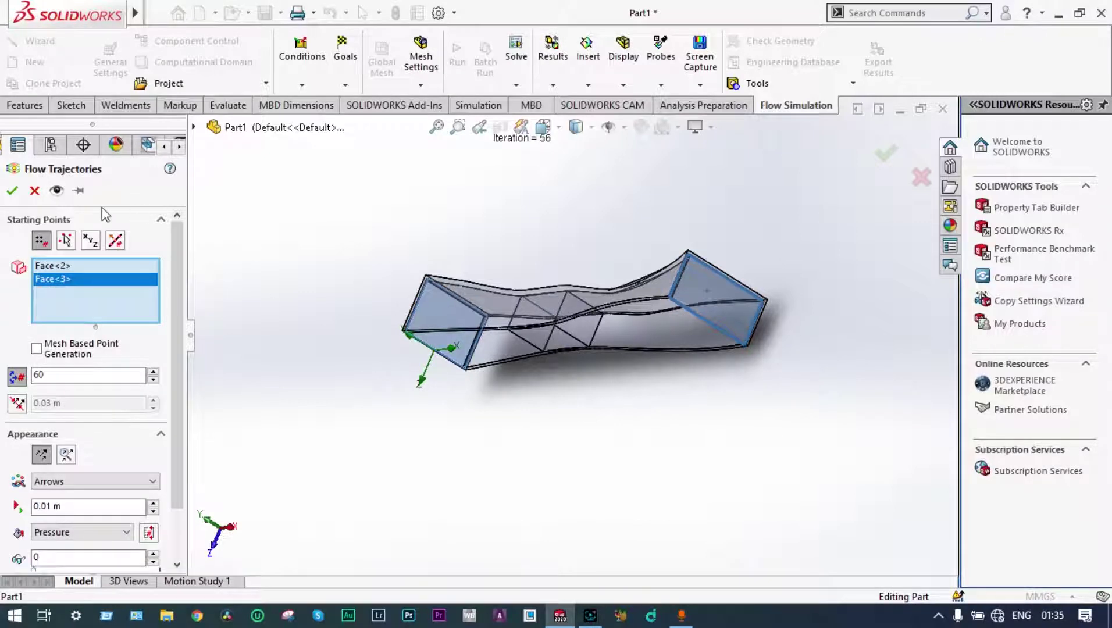
{"action": "left_click", "coordinate": [12, 192]}
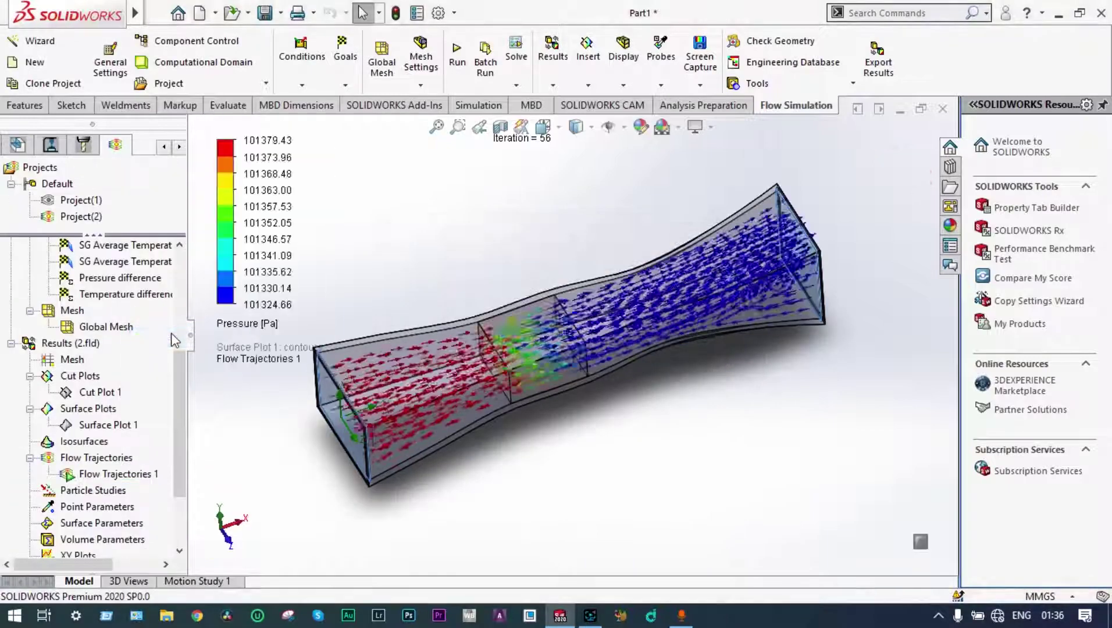
- Orbit to inspect the red-green-blue pressure arrows, then bring up Flow Trajectories 1's menu
{"action": "middle_click_drag", "start_coordinate": [585, 453], "coordinate": [568, 433]}
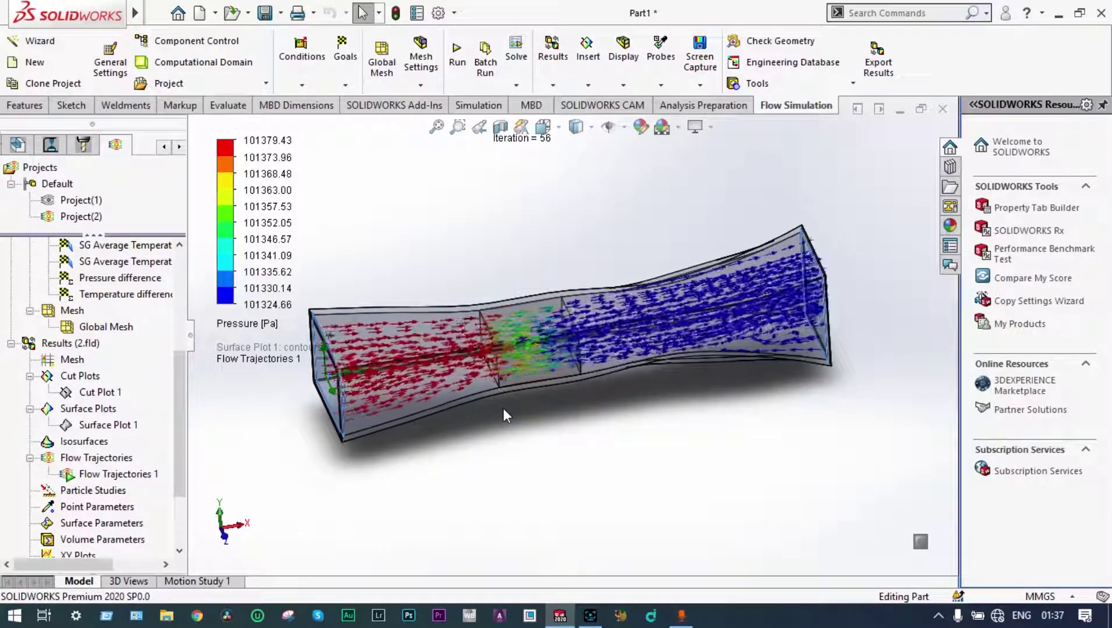
{"action": "middle_click_drag", "start_coordinate": [503, 409], "coordinate": [683, 412]}
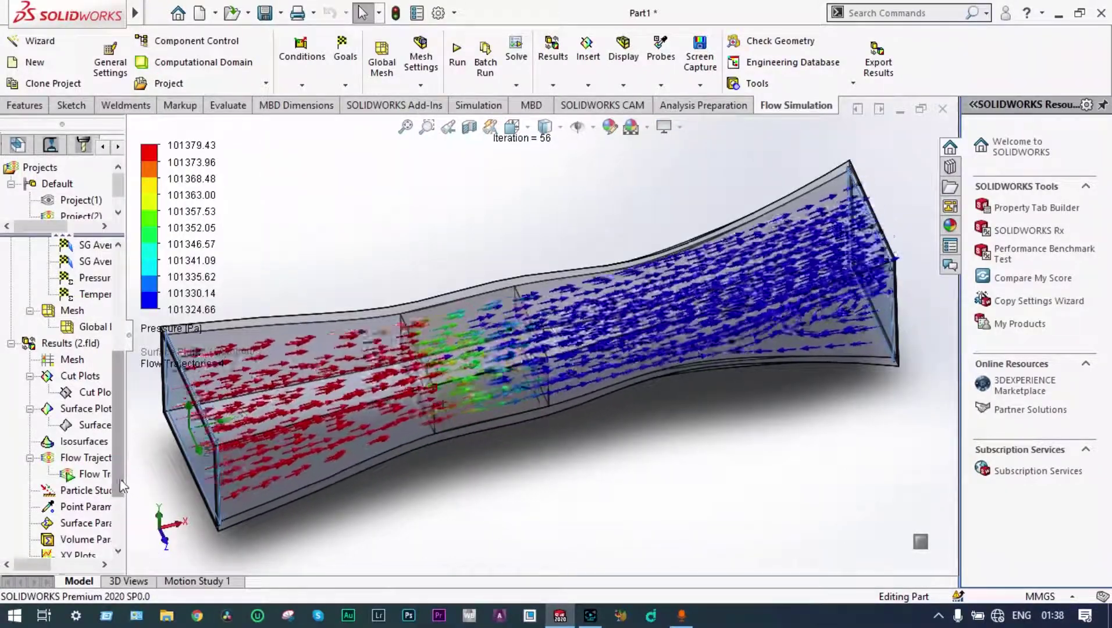
{"action": "scroll", "coordinate": [121, 540], "scroll_direction": "down", "scroll_amount": 2}
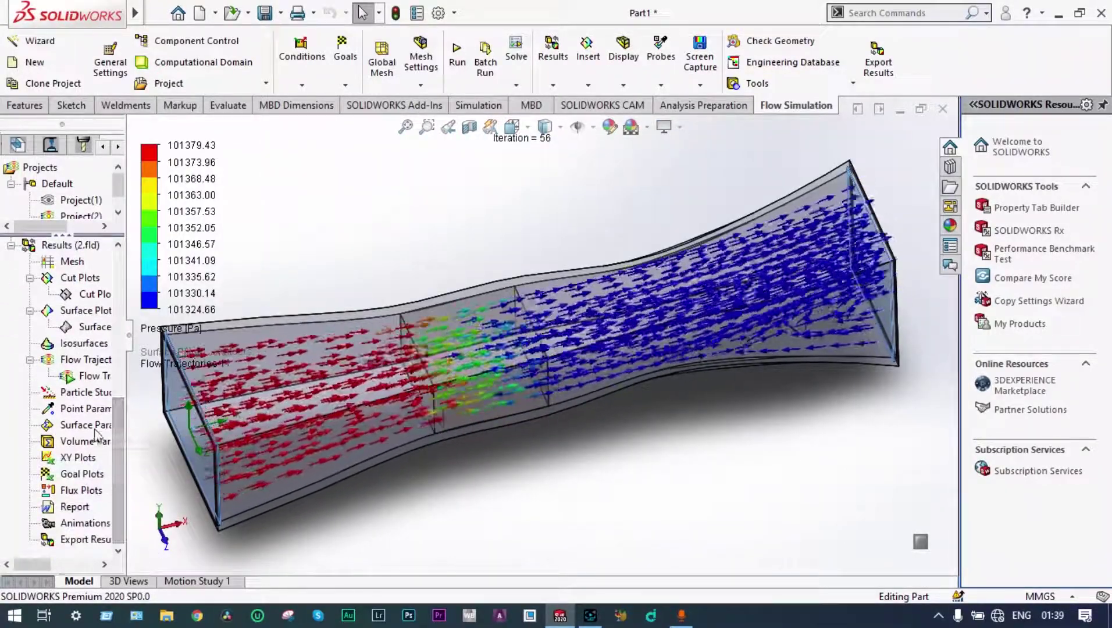
{"action": "right_click", "coordinate": [97, 378]}
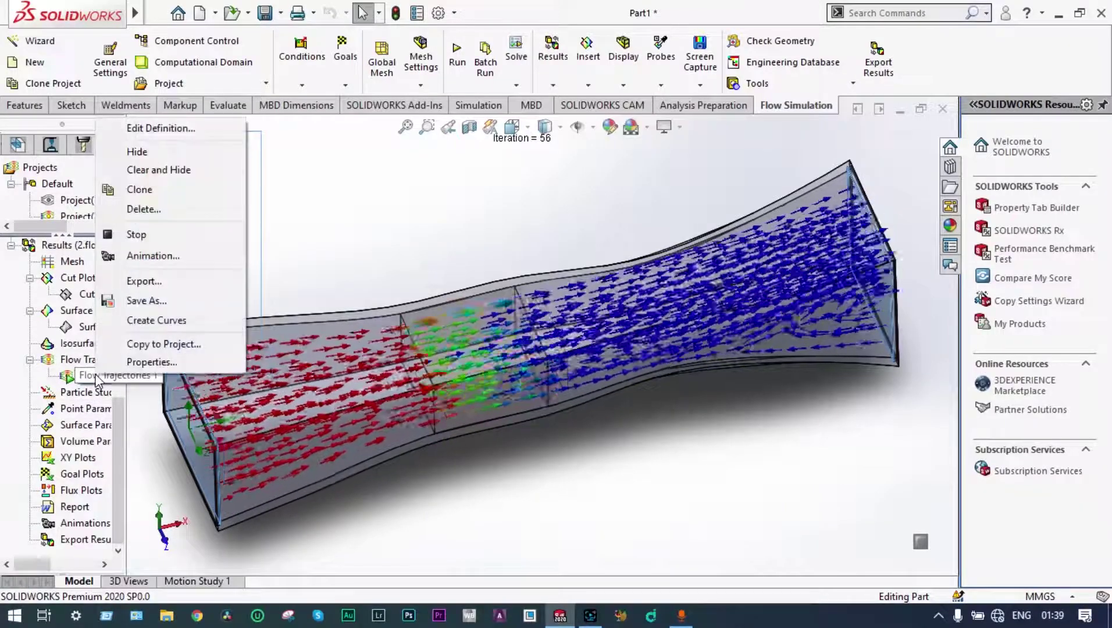
- Clear and hide Flow Trajectories 1 and fit the whole duct in view
{"action": "left_click", "coordinate": [152, 169]}
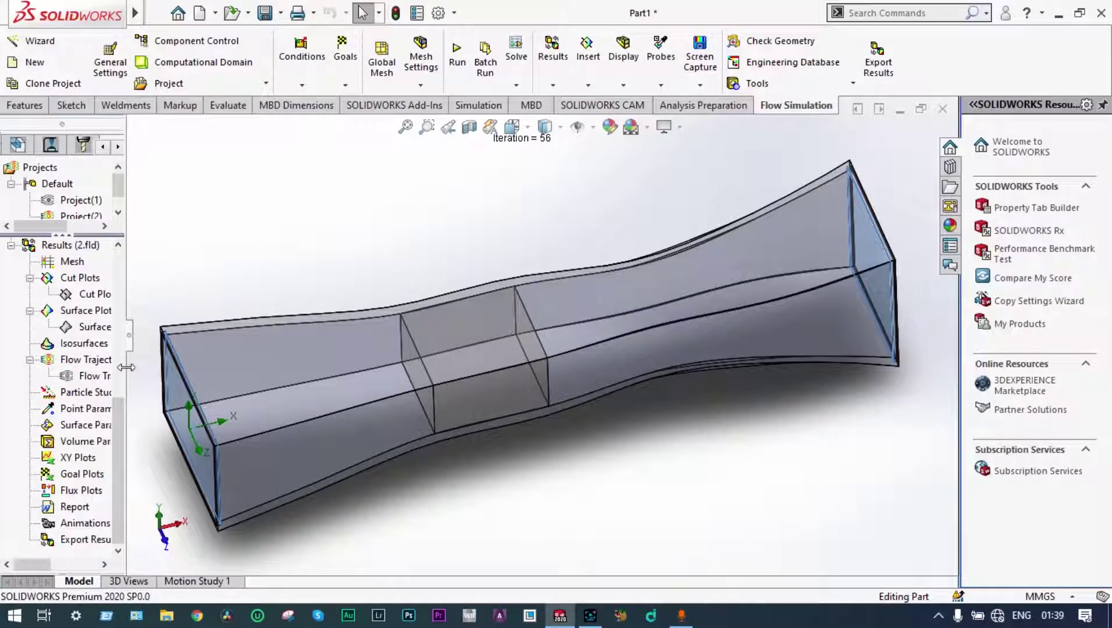
{"action": "left_click_drag", "start_coordinate": [126, 367], "coordinate": [165, 376]}
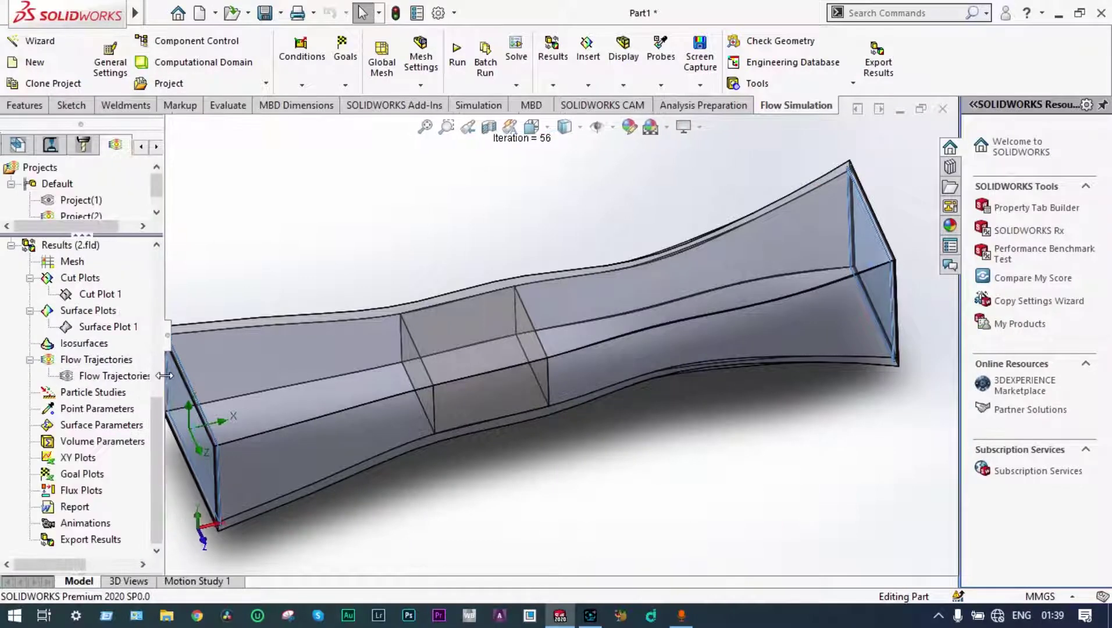
{"action": "key", "text": "f"}
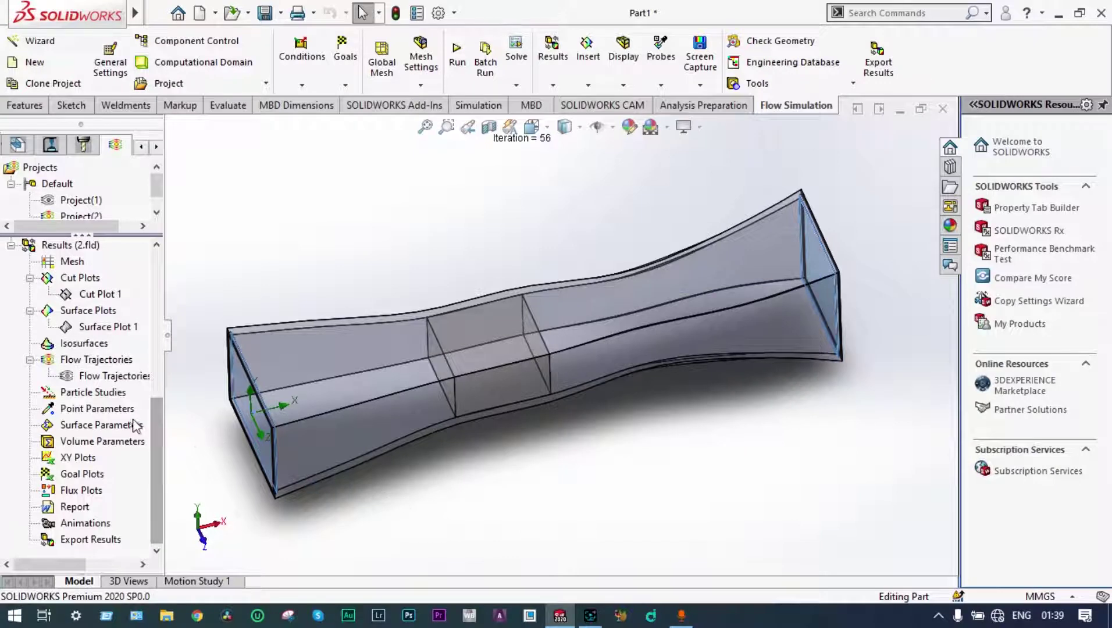
- Insert a goal plot with all six goals and show its enlarged Summary table
{"action": "right_click", "coordinate": [96, 476]}
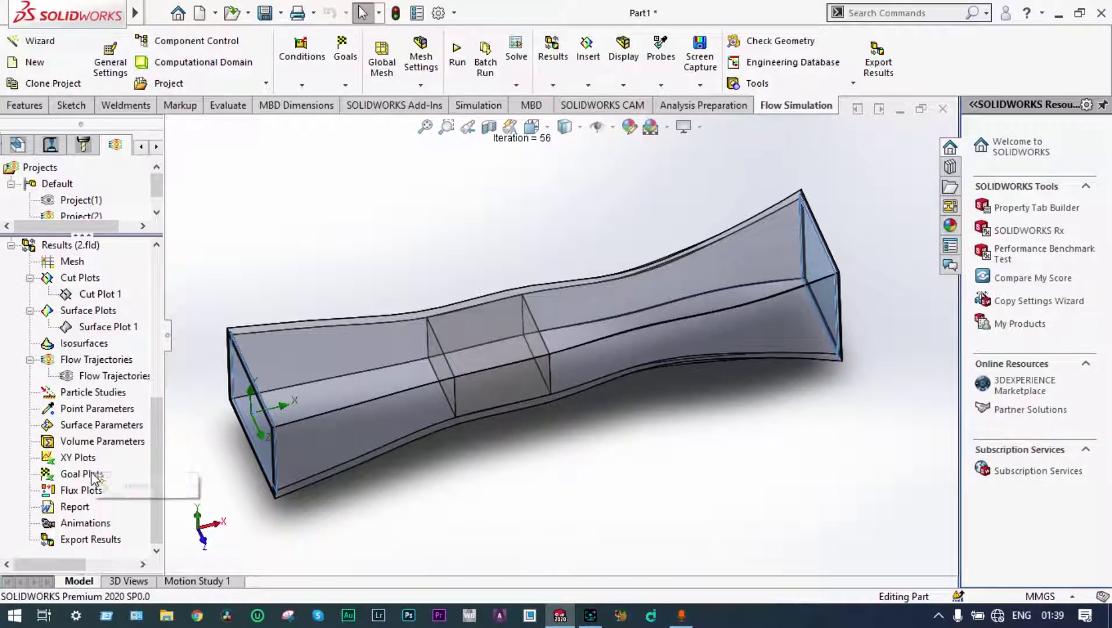
{"action": "left_click", "coordinate": [111, 481]}
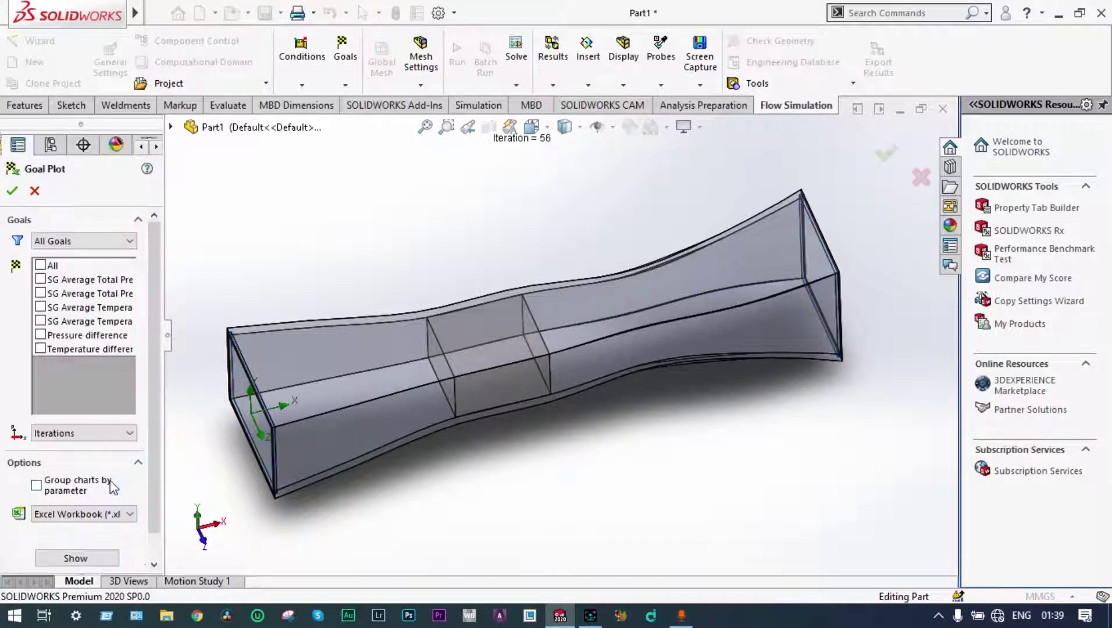
{"action": "left_click", "coordinate": [40, 266]}
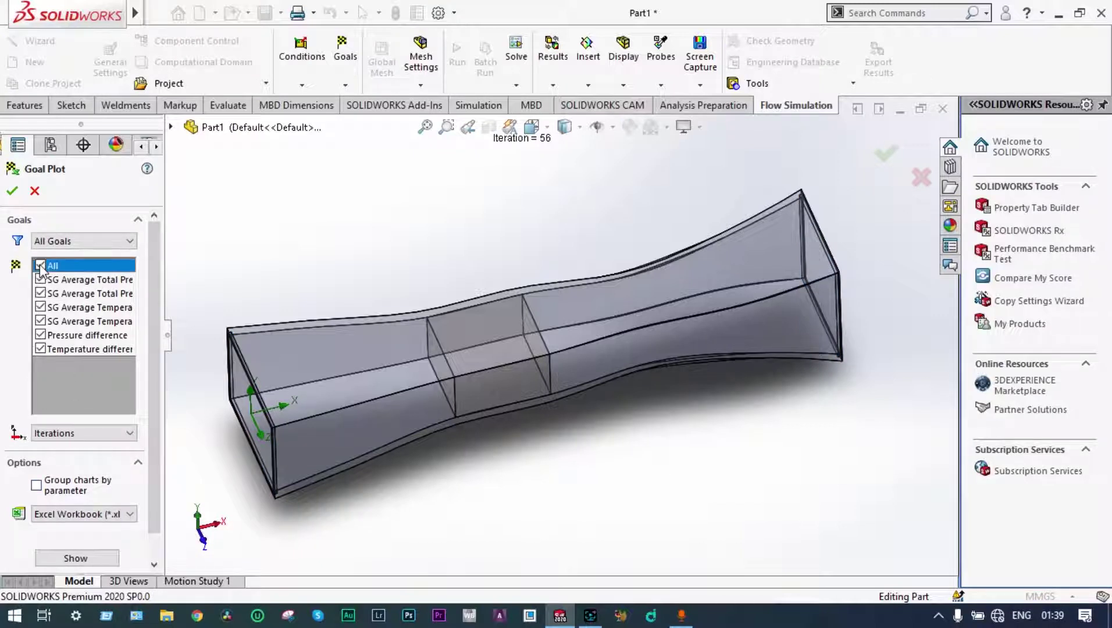
{"action": "left_click", "coordinate": [78, 556]}
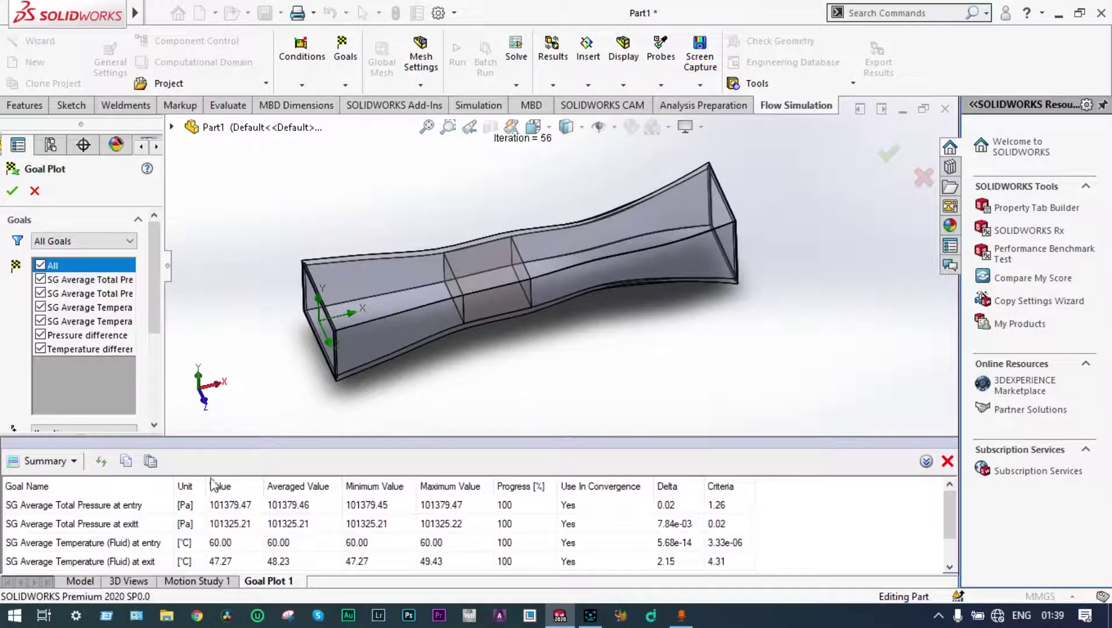
{"action": "left_click_drag", "start_coordinate": [254, 440], "coordinate": [271, 367]}
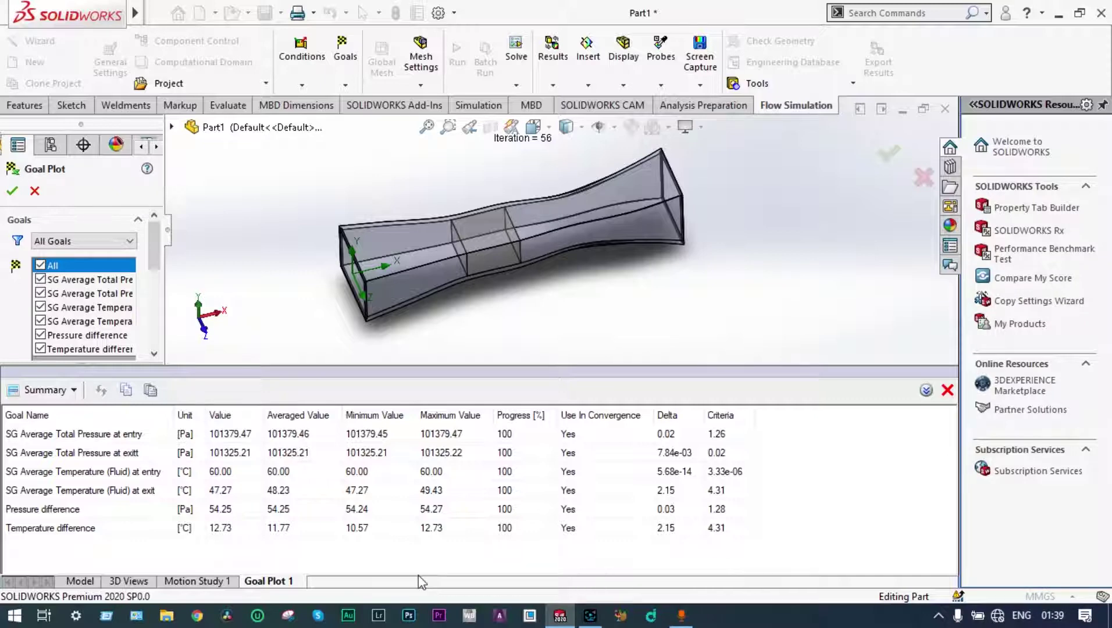
{"action": "left_click", "coordinate": [73, 390]}
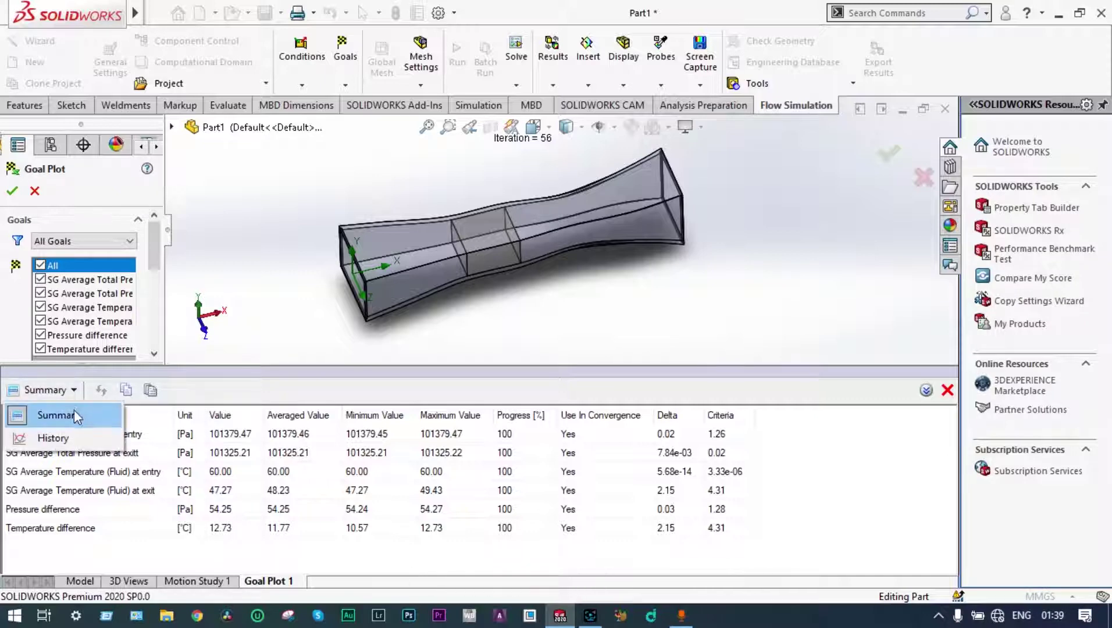
- Switch Goal Plot 1 to History and review each goal's convergence chart
{"action": "left_click", "coordinate": [59, 435]}
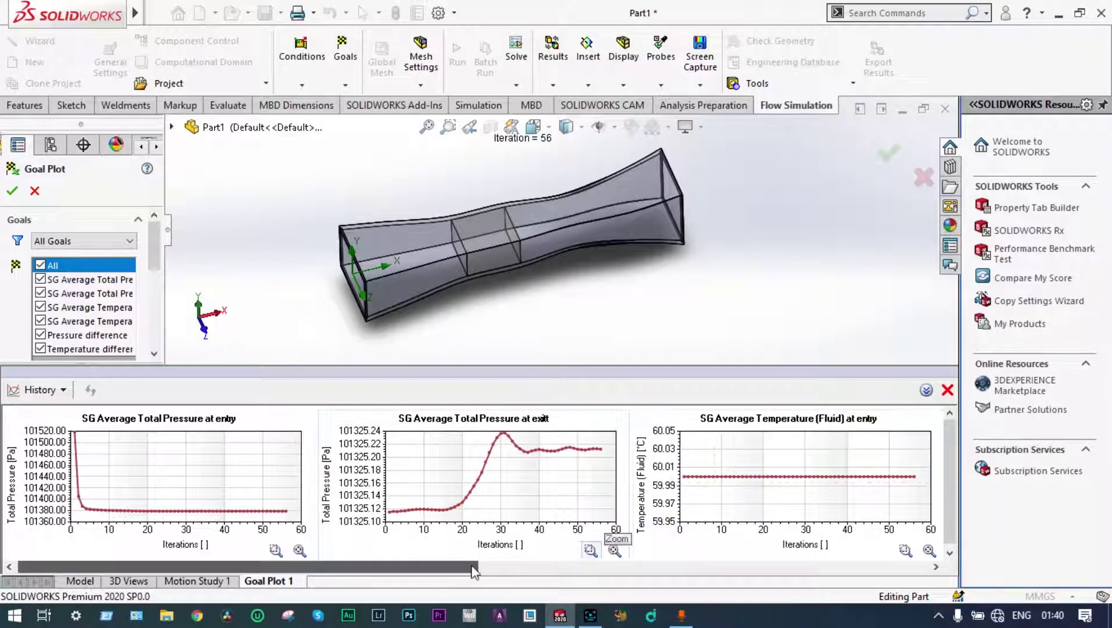
{"action": "mouse_move", "coordinate": [686, 478]}
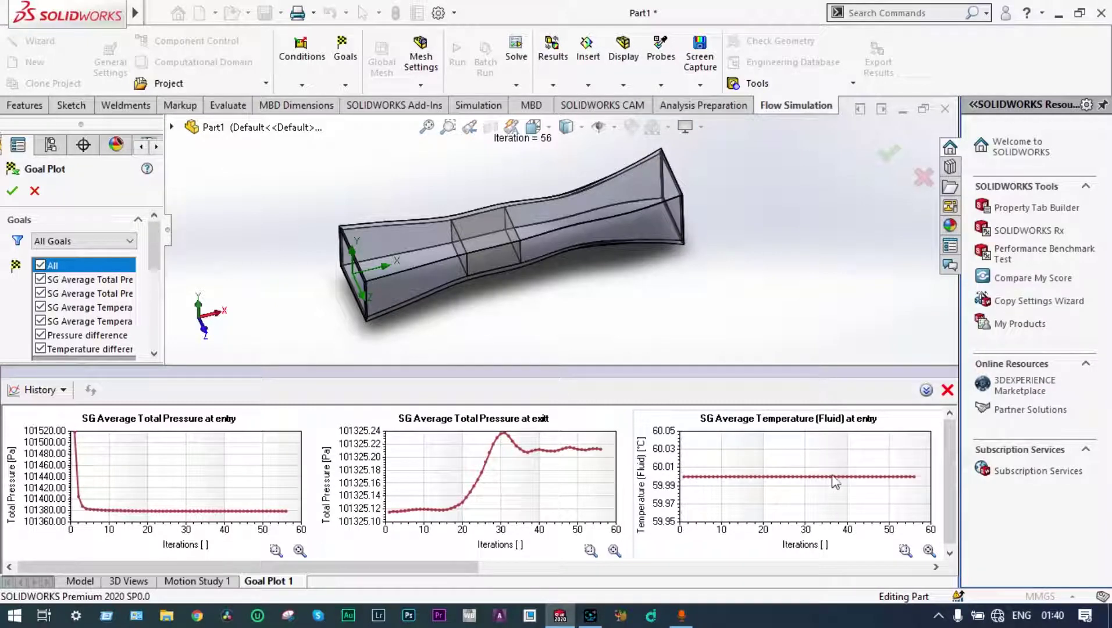
{"action": "mouse_move", "coordinate": [913, 480]}
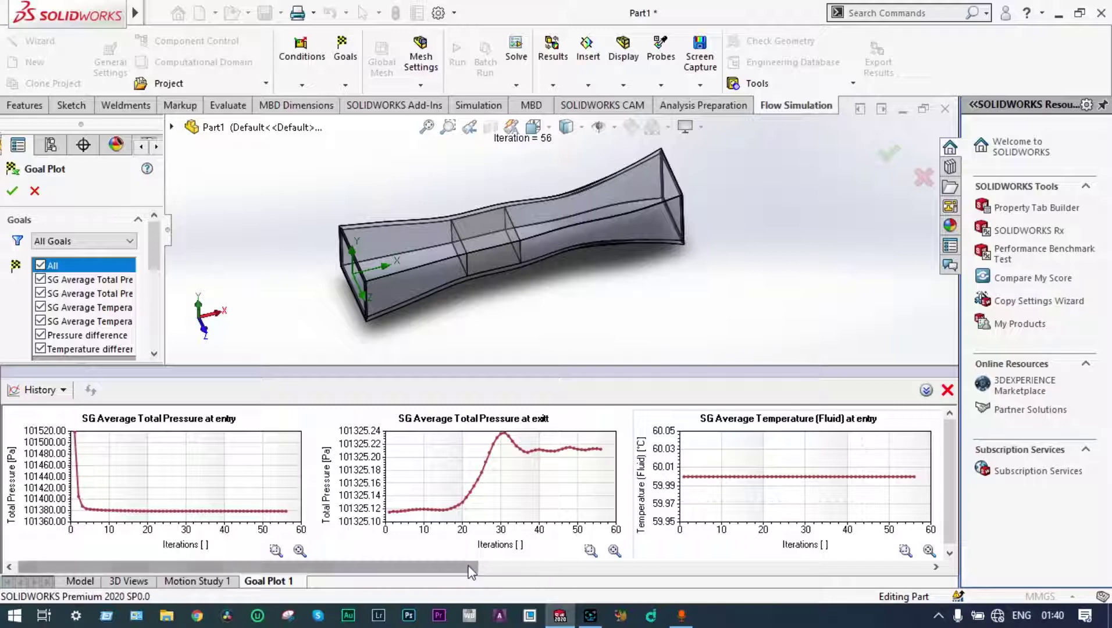
{"action": "left_click_drag", "start_coordinate": [478, 573], "coordinate": [739, 587]}
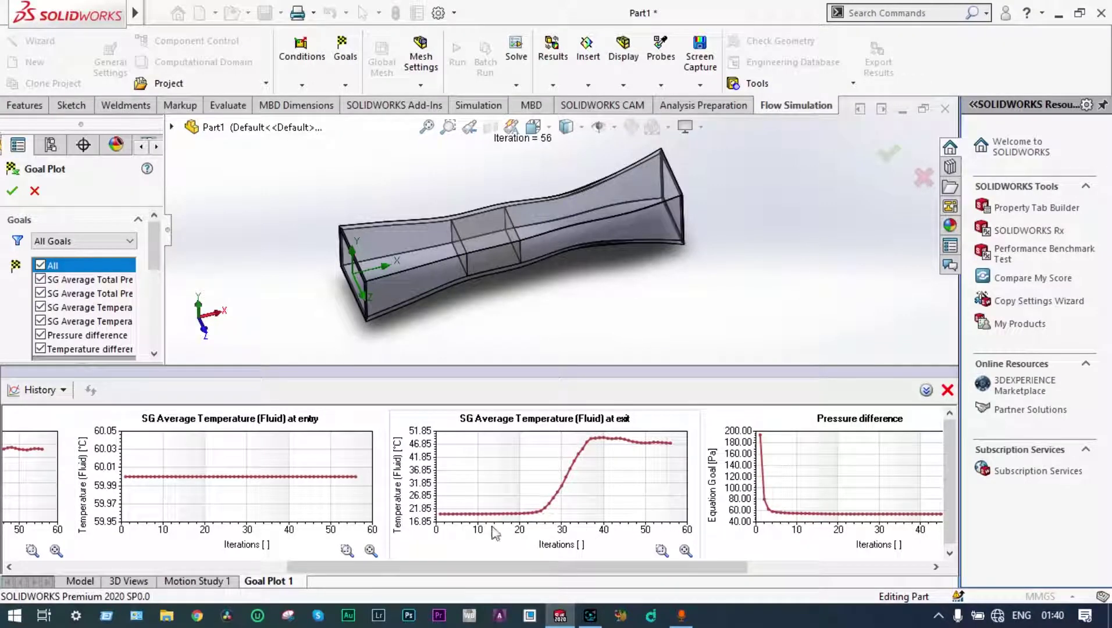
{"action": "mouse_move", "coordinate": [440, 518]}
{"action": "mouse_move", "coordinate": [541, 513]}
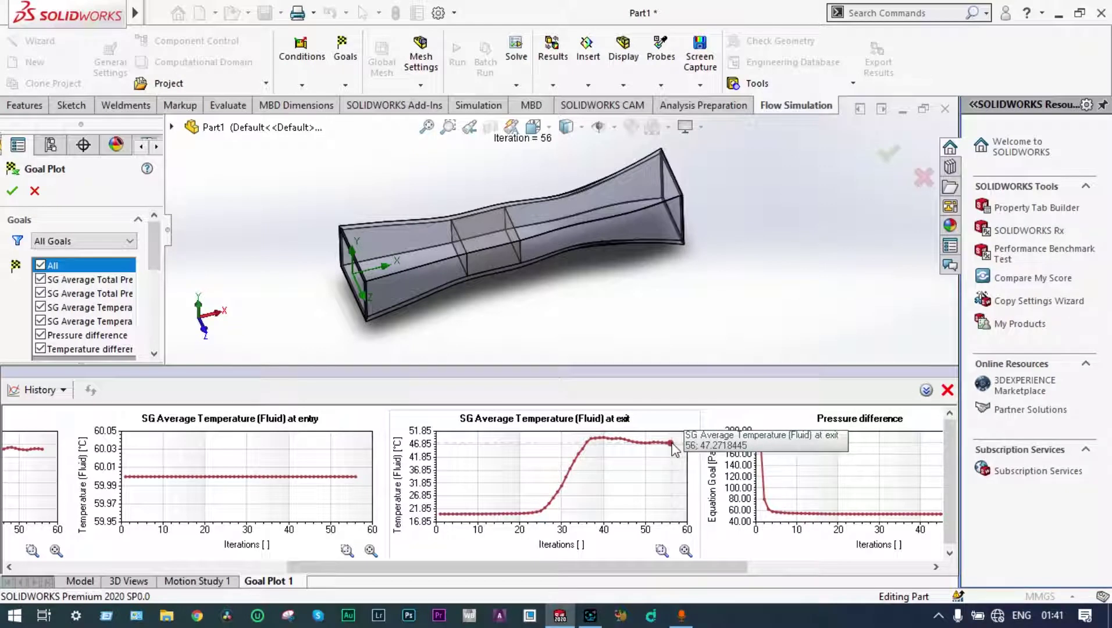
{"action": "left_click_drag", "start_coordinate": [745, 567], "coordinate": [808, 569]}
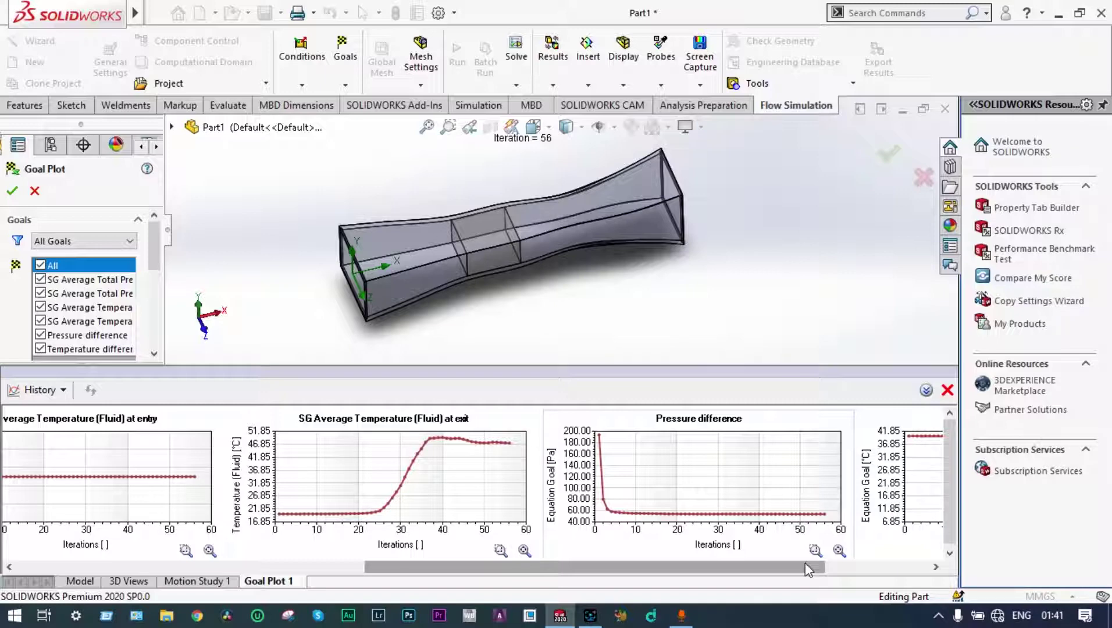
{"action": "left_click_drag", "start_coordinate": [805, 564], "coordinate": [879, 563]}
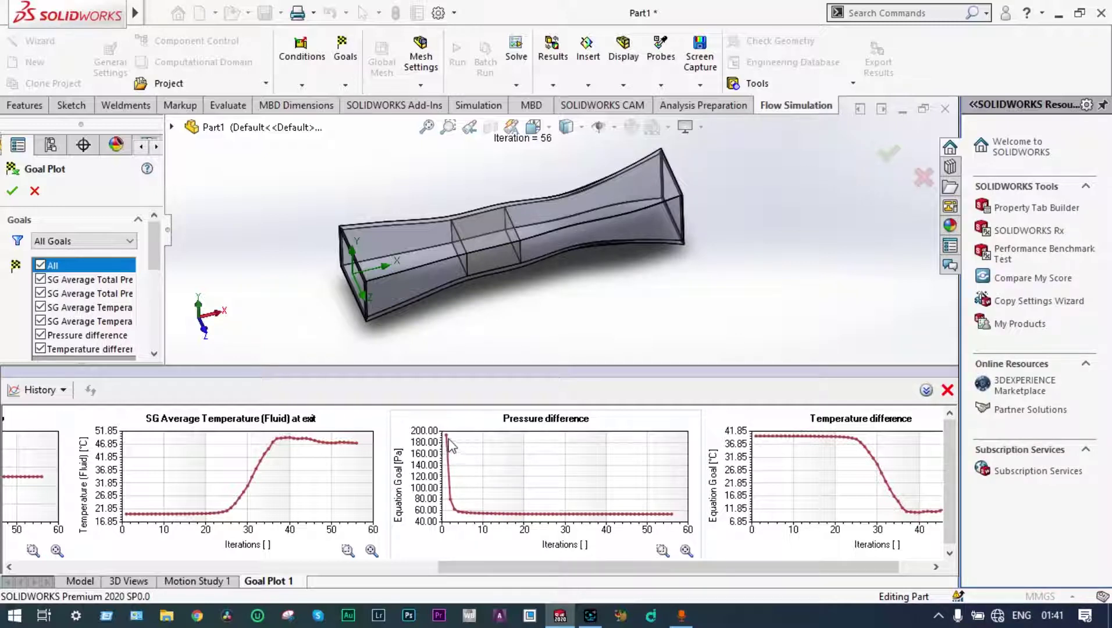
{"action": "mouse_move", "coordinate": [450, 444]}
{"action": "mouse_move", "coordinate": [673, 516]}
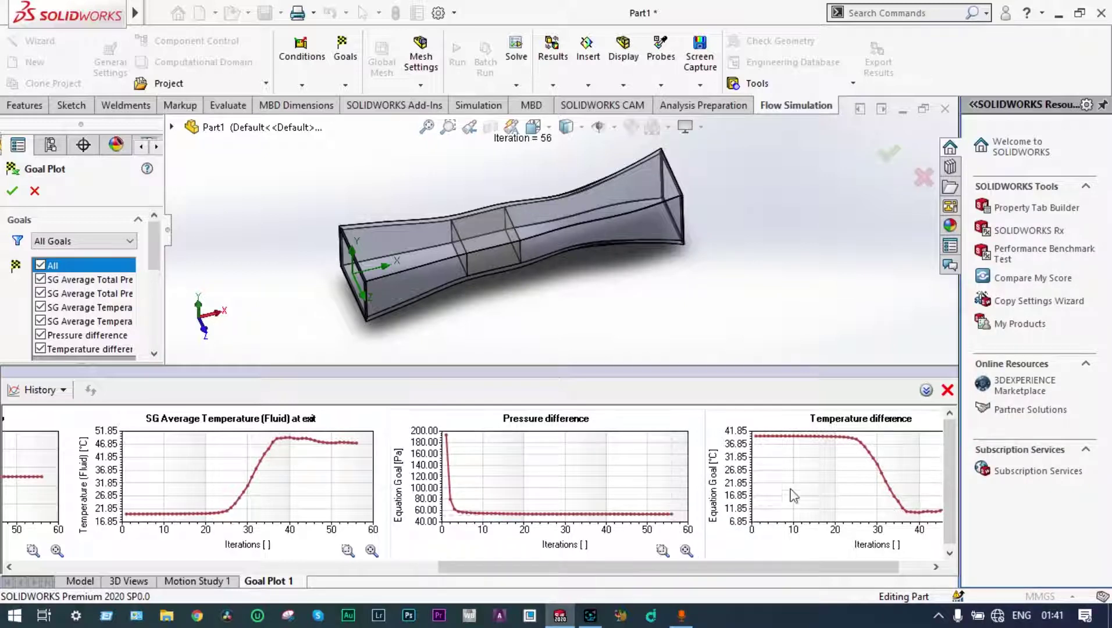
{"action": "mouse_move", "coordinate": [758, 444]}
{"action": "left_click", "coordinate": [905, 564]}
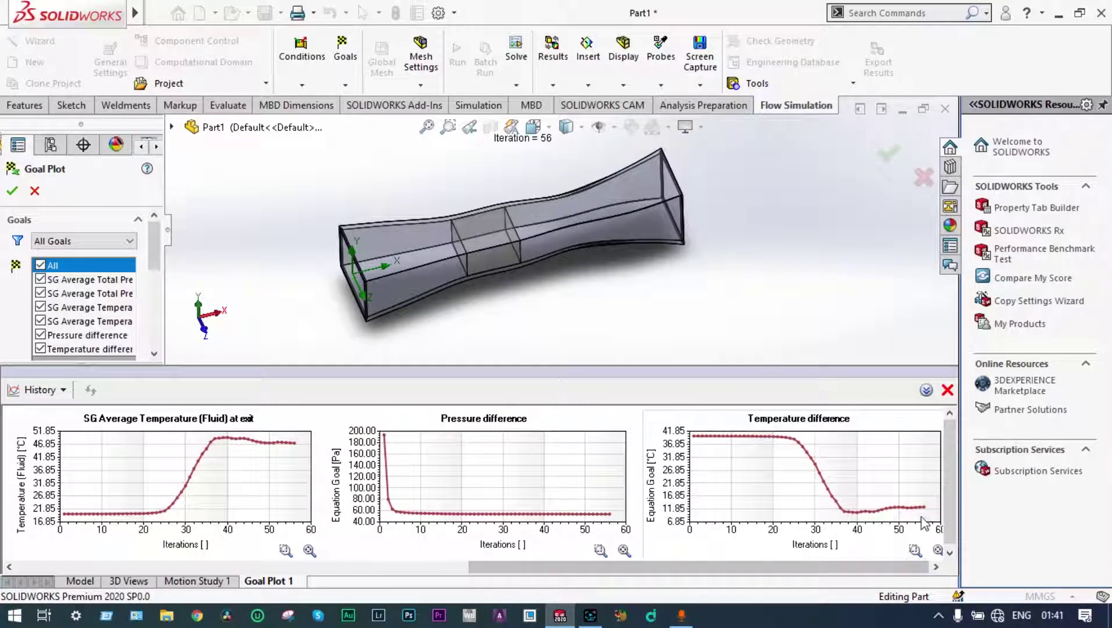
{"action": "mouse_move", "coordinate": [924, 510]}
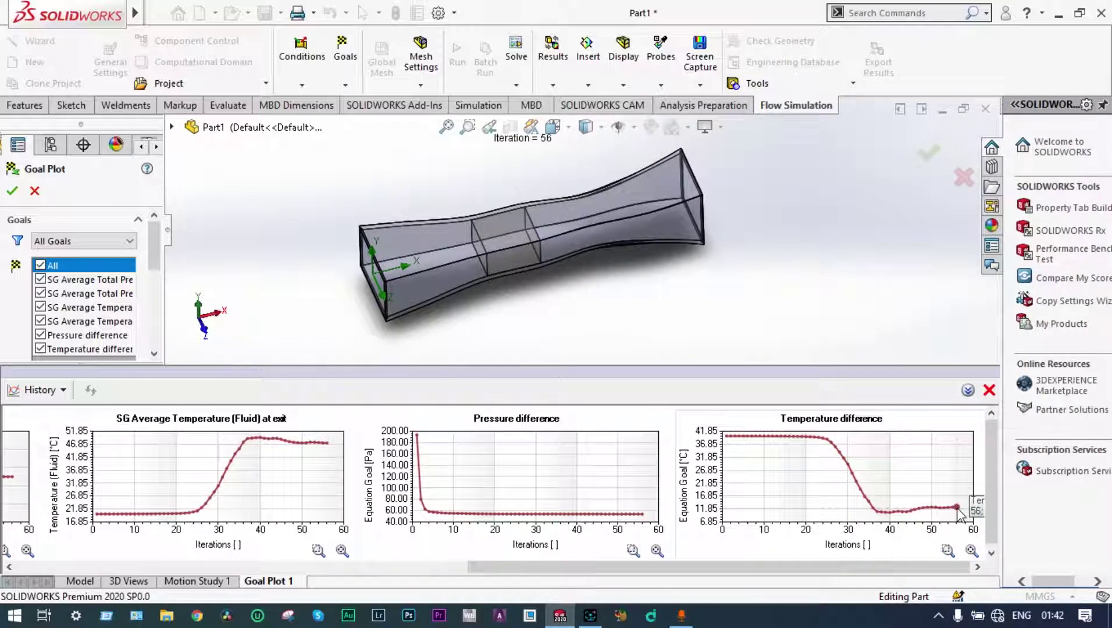
{"action": "scroll", "coordinate": [727, 453], "scroll_direction": "up", "scroll_amount": 5}
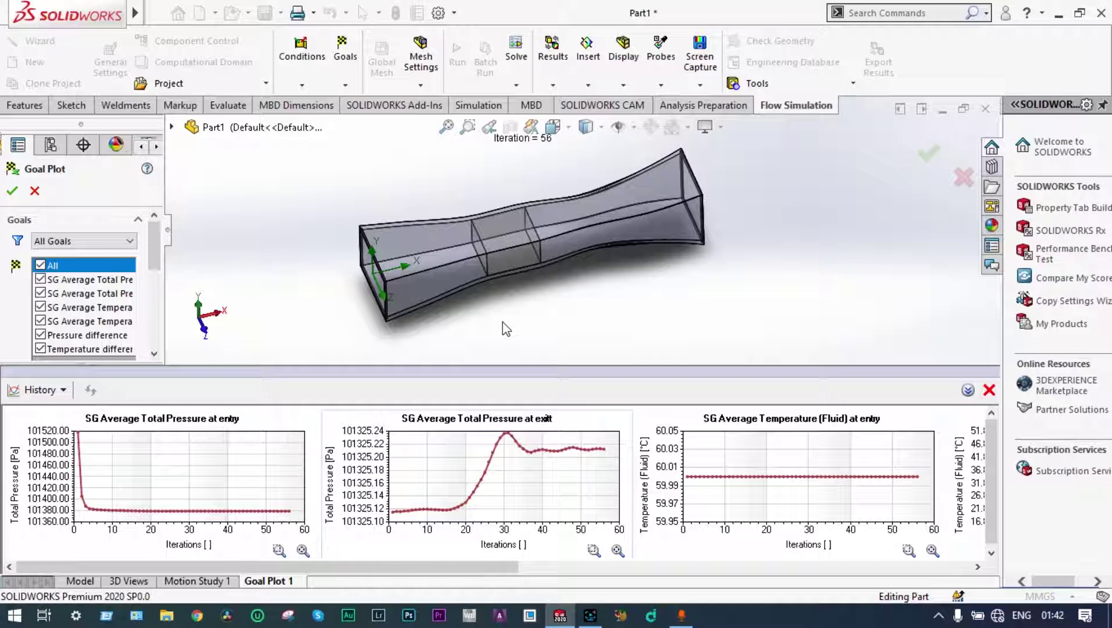
{"action": "middle_click_drag", "start_coordinate": [506, 329], "coordinate": [553, 269]}
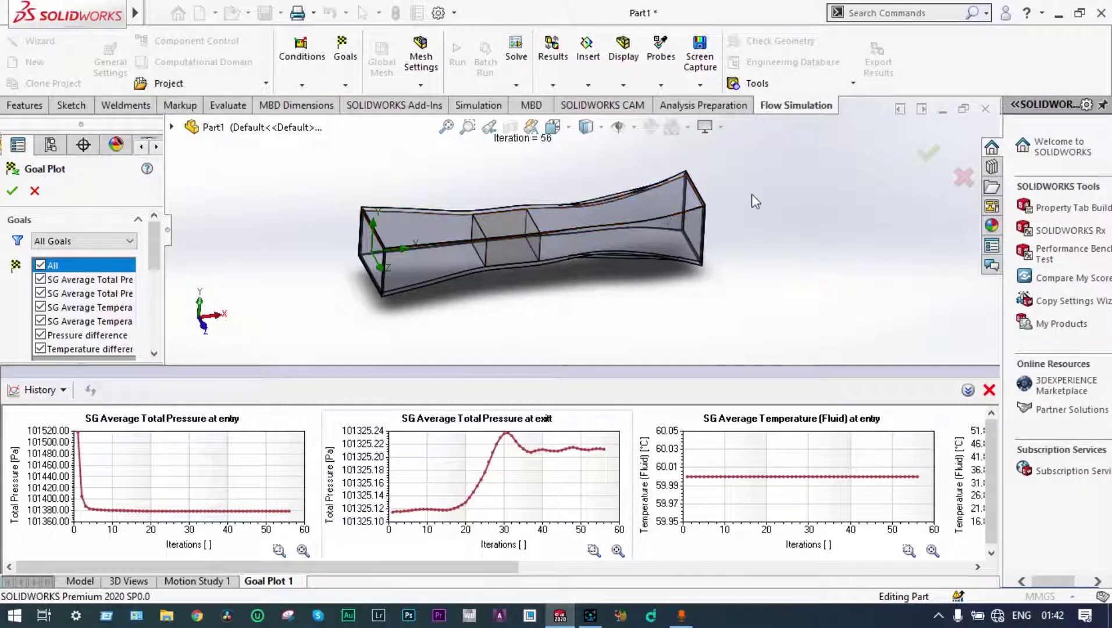
{"action": "middle_click_drag", "start_coordinate": [751, 194], "coordinate": [781, 250]}
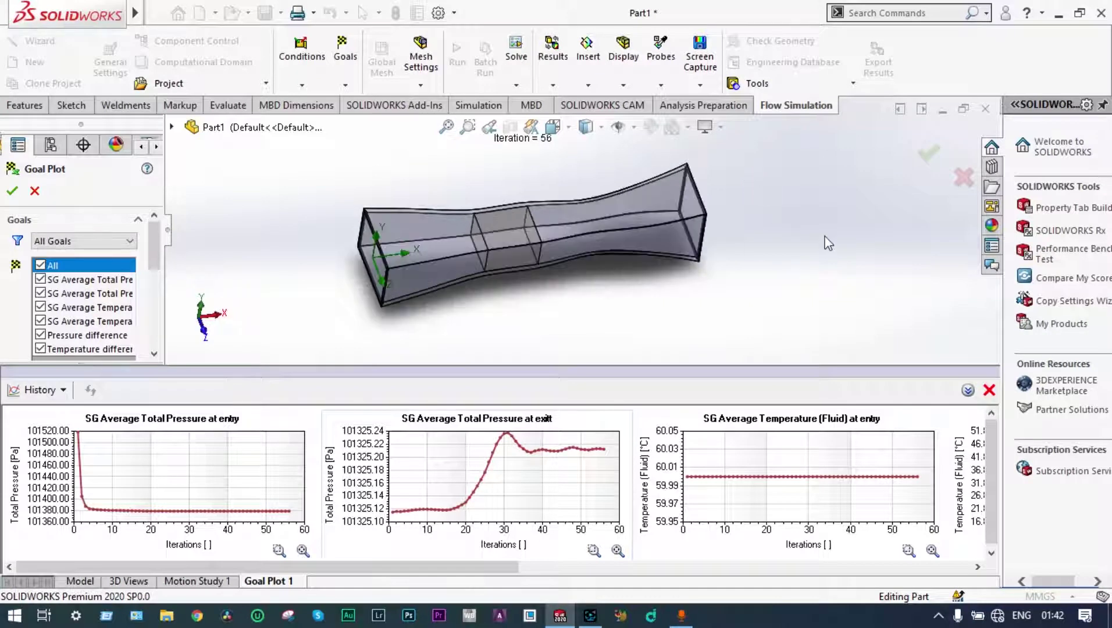